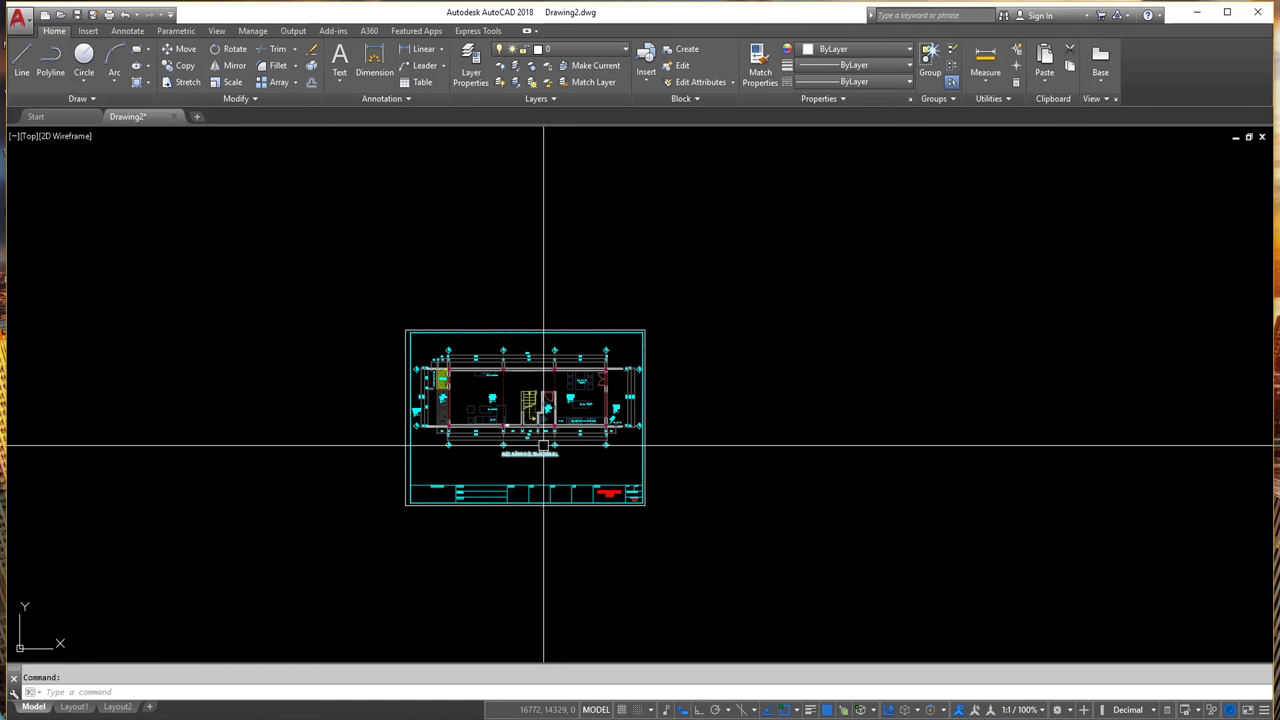
Step: Zoom and pan around the floor plan in model space, then window-select the whole drawing
scroll(540, 440, "up", 2)
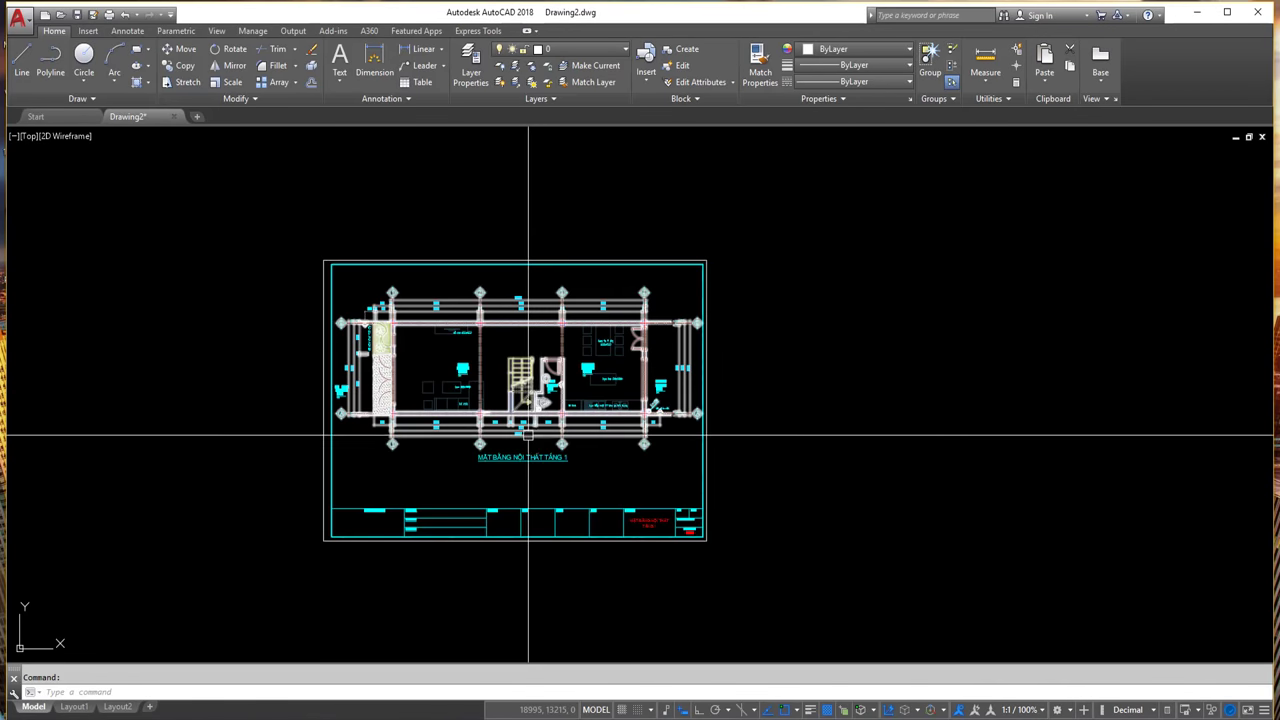
scroll(528, 435, "up", 2)
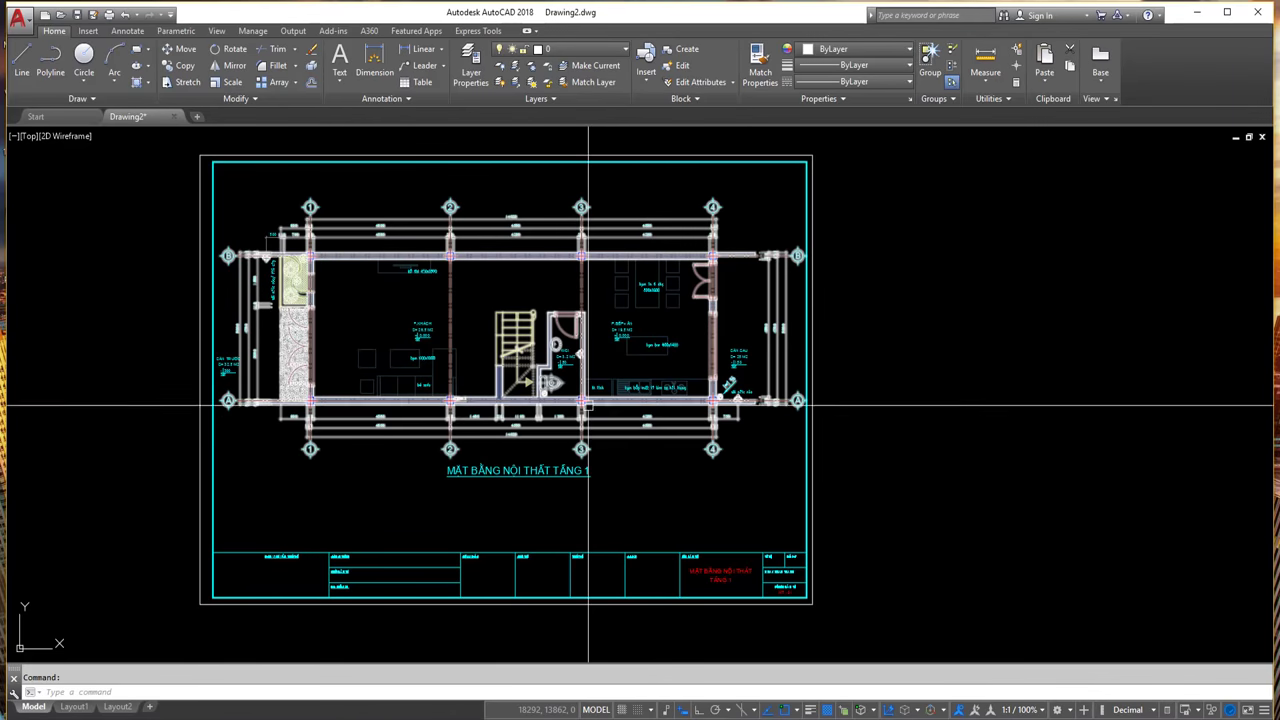
scroll(542, 480, "down", 2)
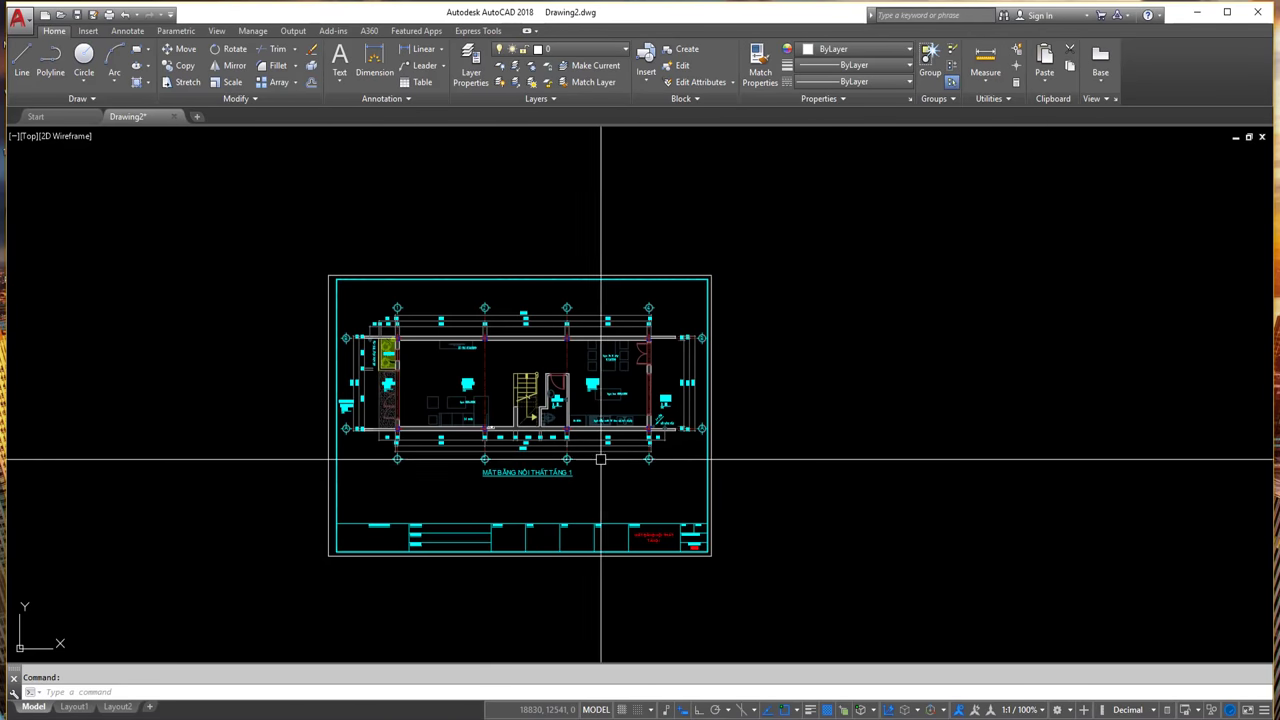
scroll(586, 457, "up", 2)
left_click(172, 612)
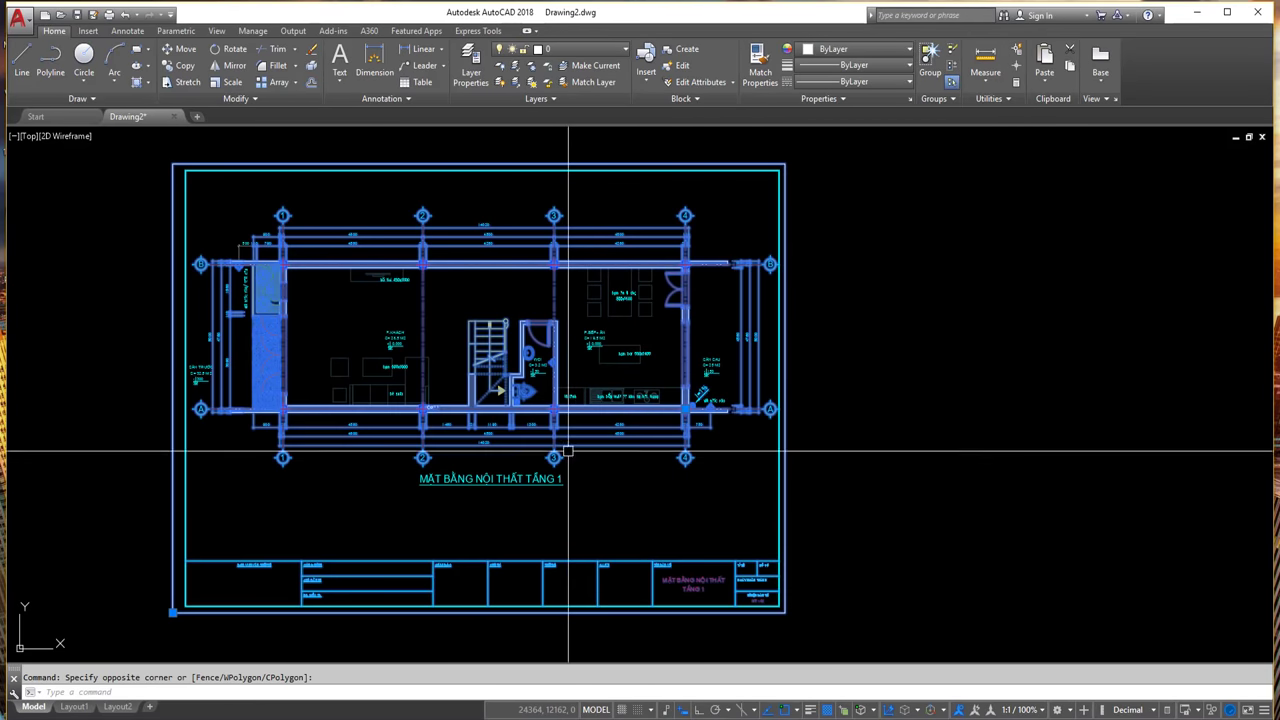
key("Escape")
scroll(577, 446, "down", 2)
scroll(573, 453, "up", 2)
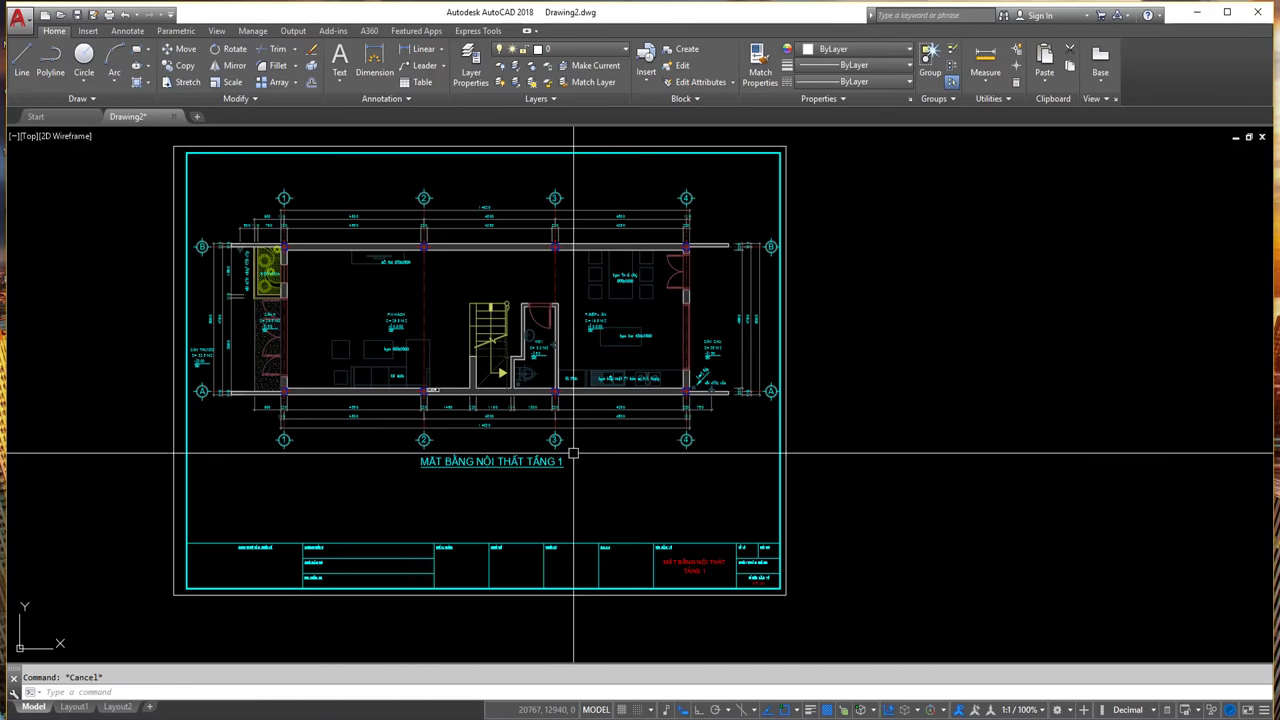
middle_click_drag(573, 453, 579, 484)
left_click(245, 315)
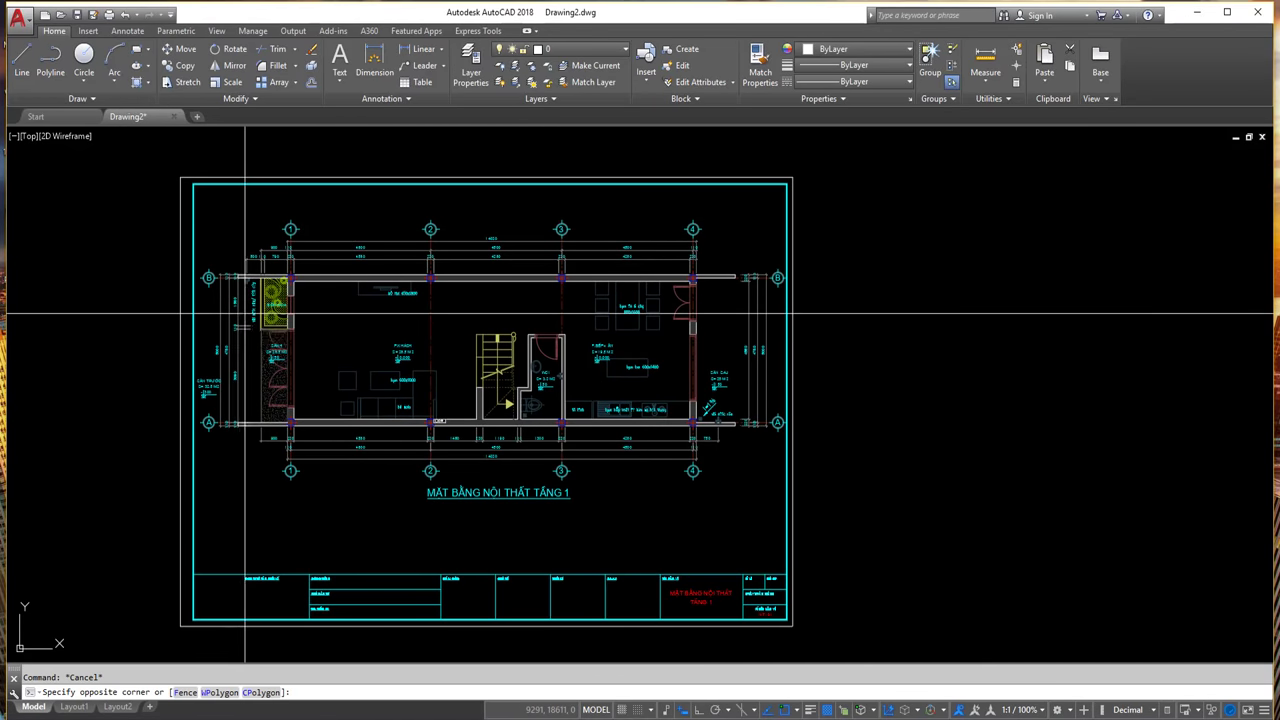
left_click(411, 332)
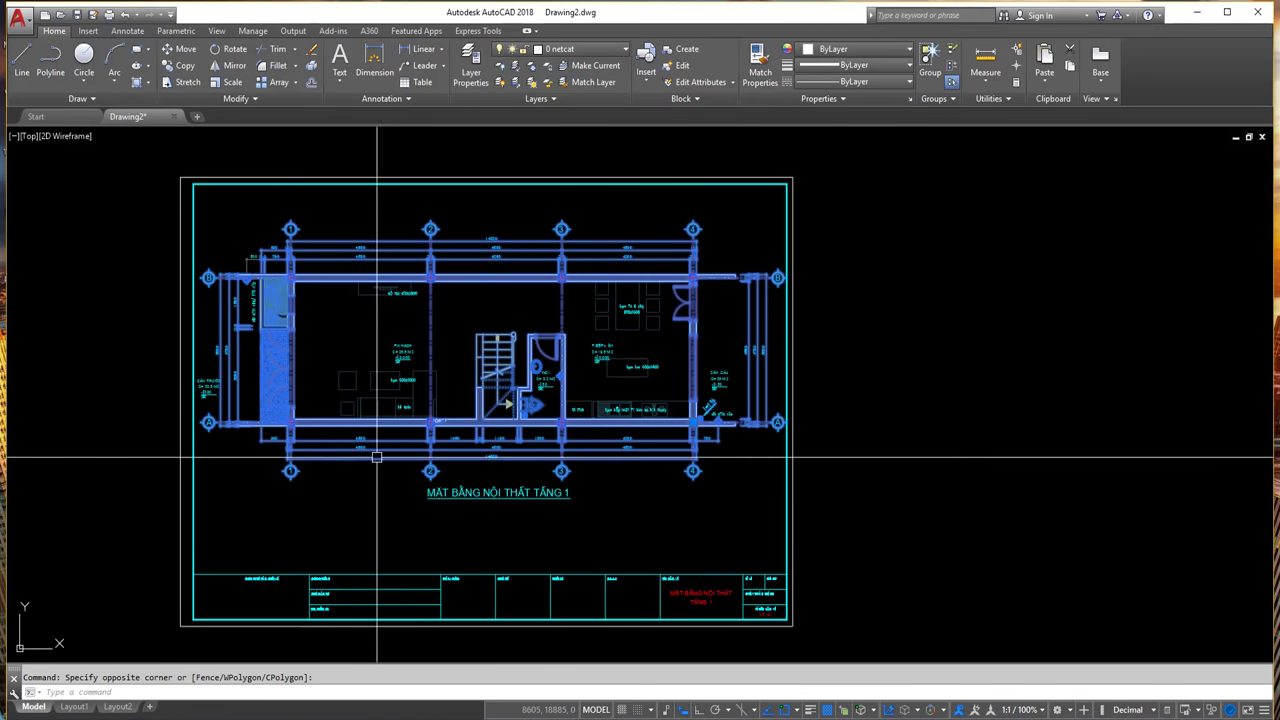
Step: Pick the outer drawing frame, cancel the selection, and switch to the Layout1 paper sheet
left_click(777, 182)
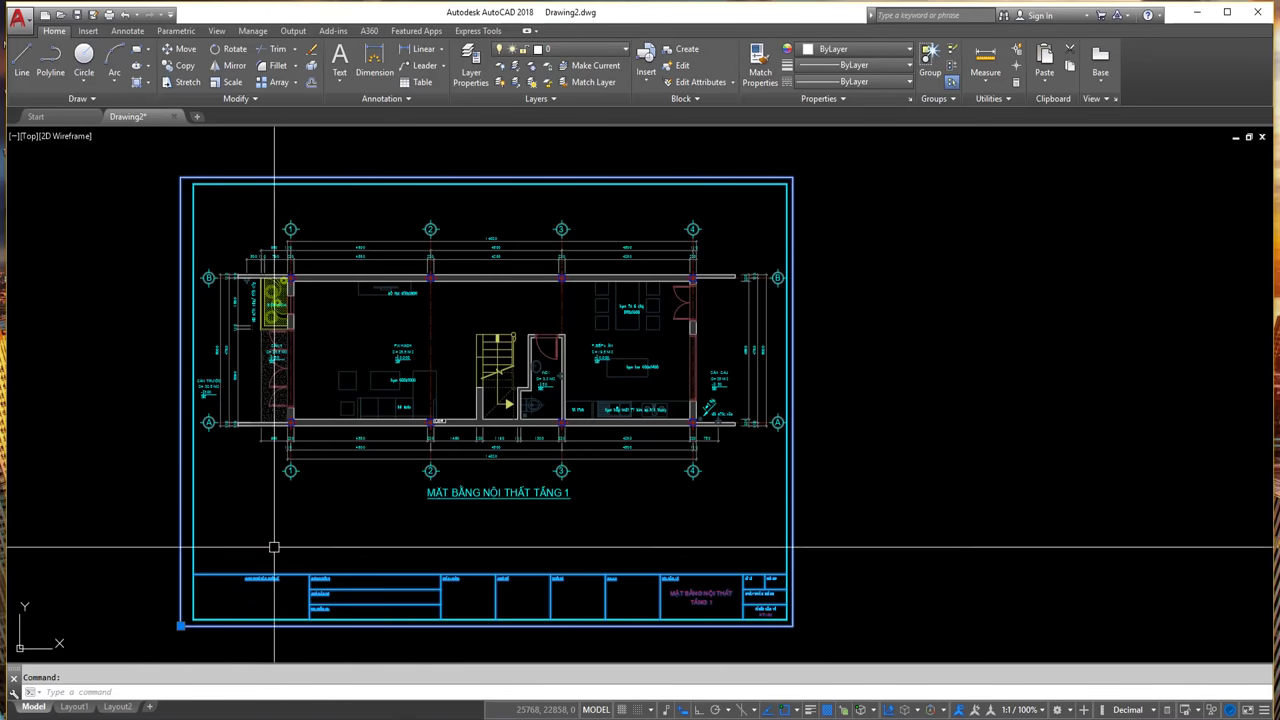
left_click(889, 558)
key("Escape")
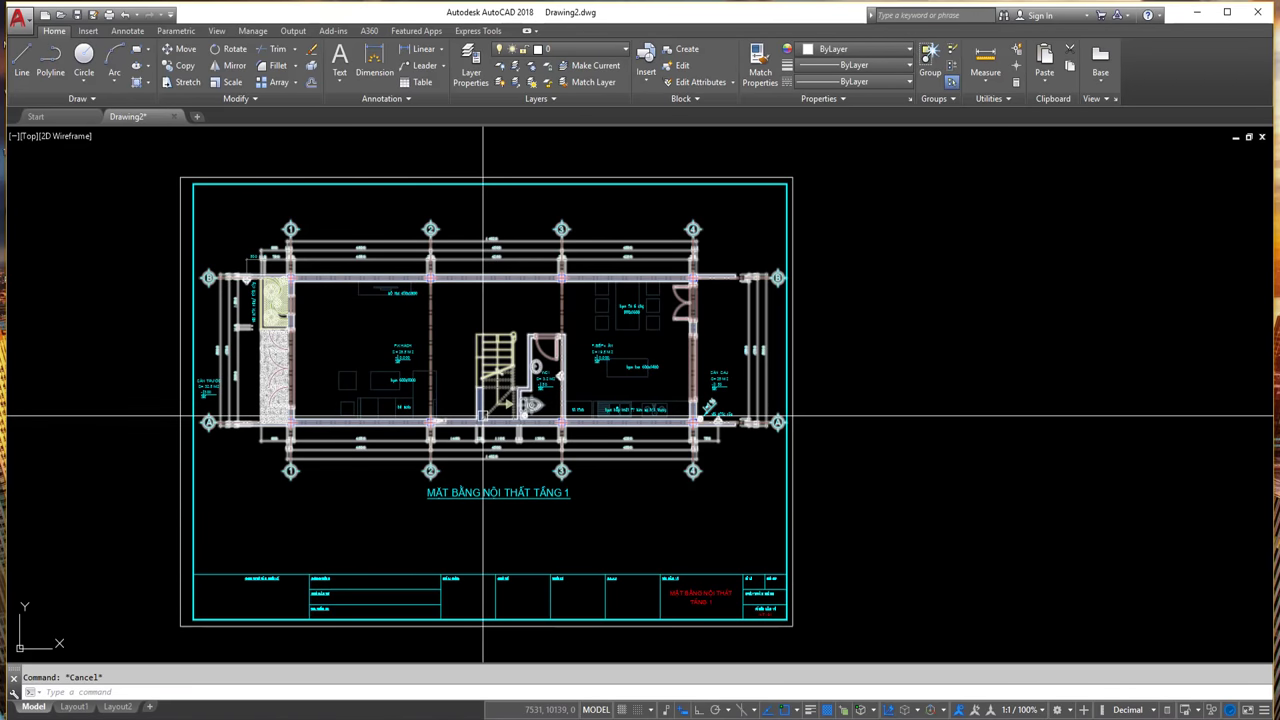
scroll(477, 420, "down", 2)
scroll(433, 440, "up", 2)
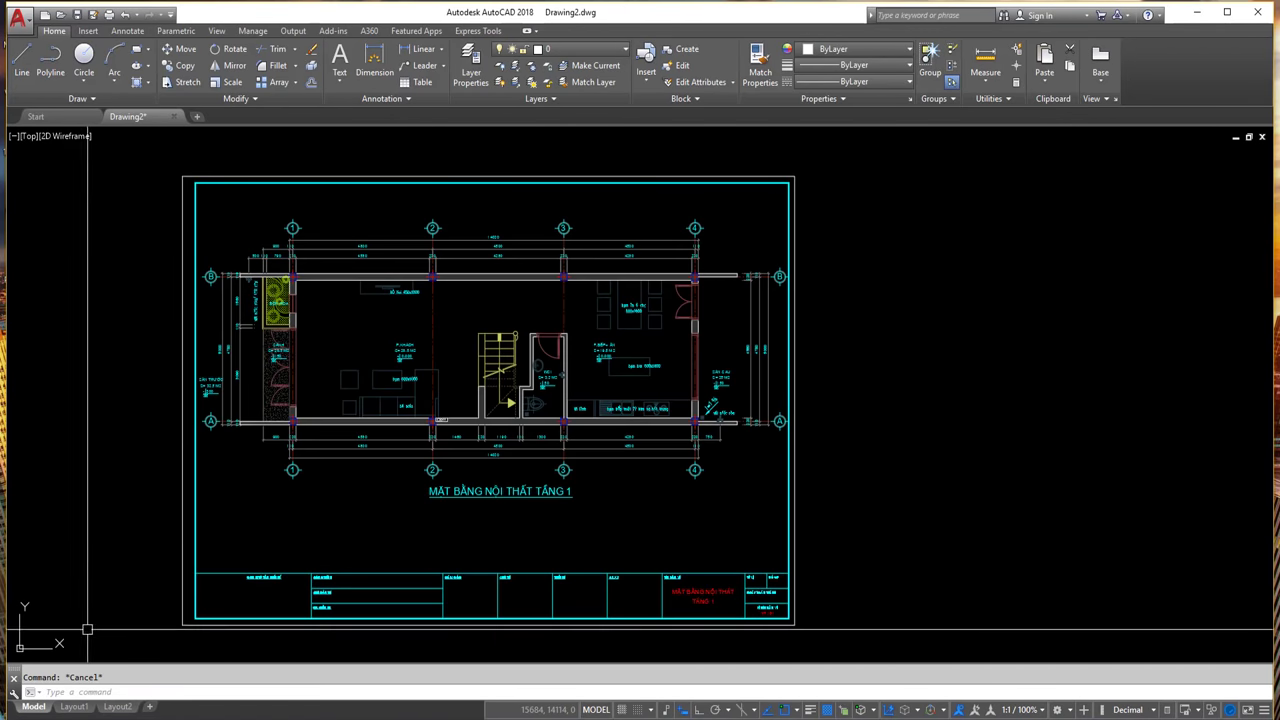
left_click(75, 707)
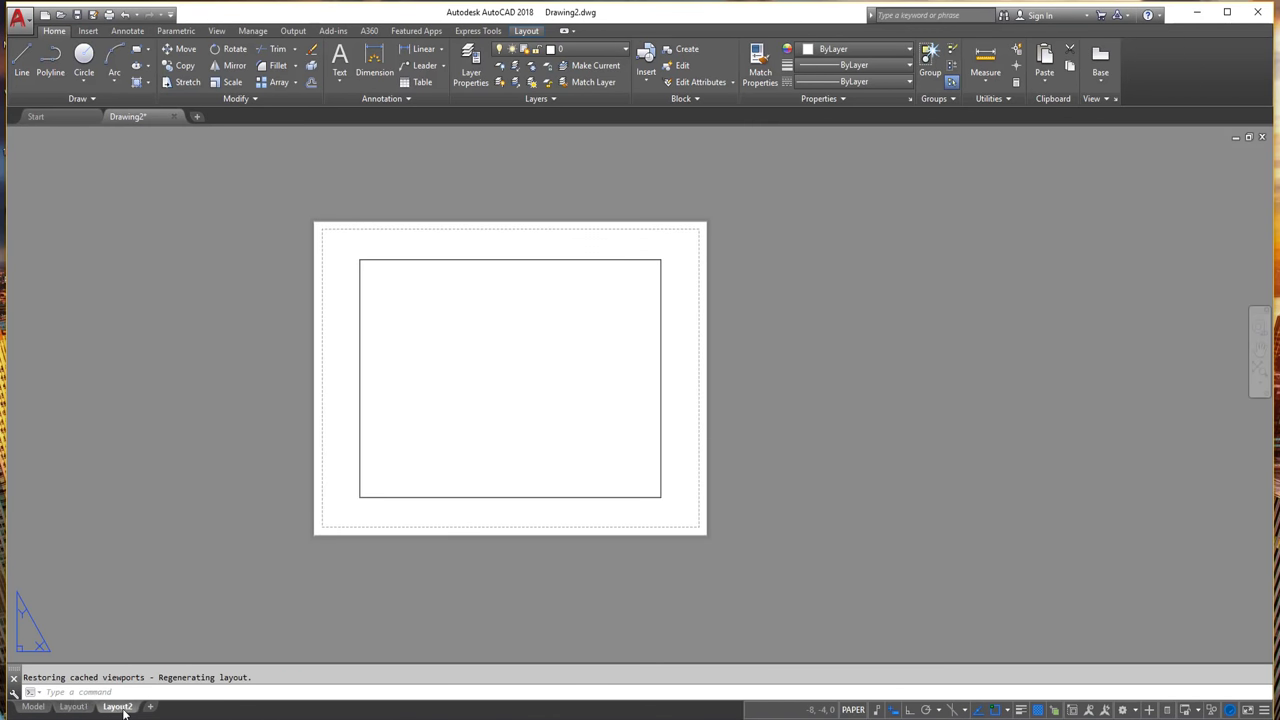
Step: Delete the Layout2 sheet from the drawing
left_click(117, 707)
right_click(117, 707)
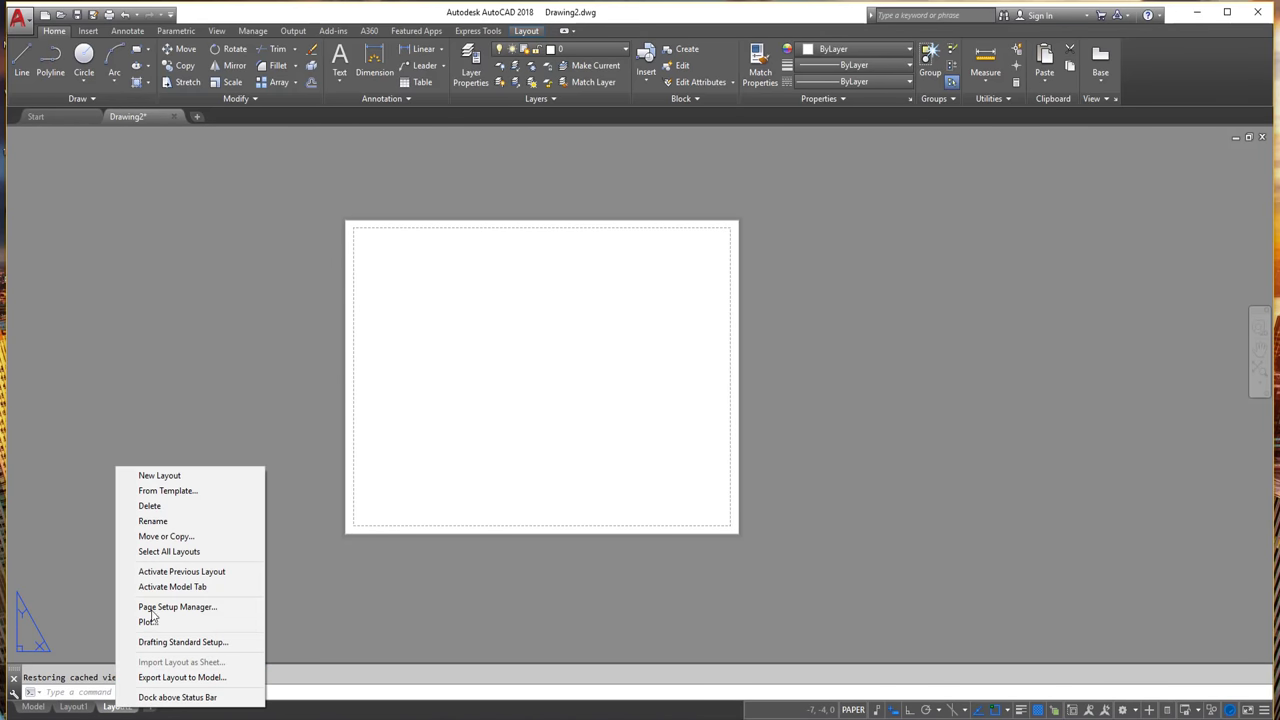
left_click(154, 522)
key("Return")
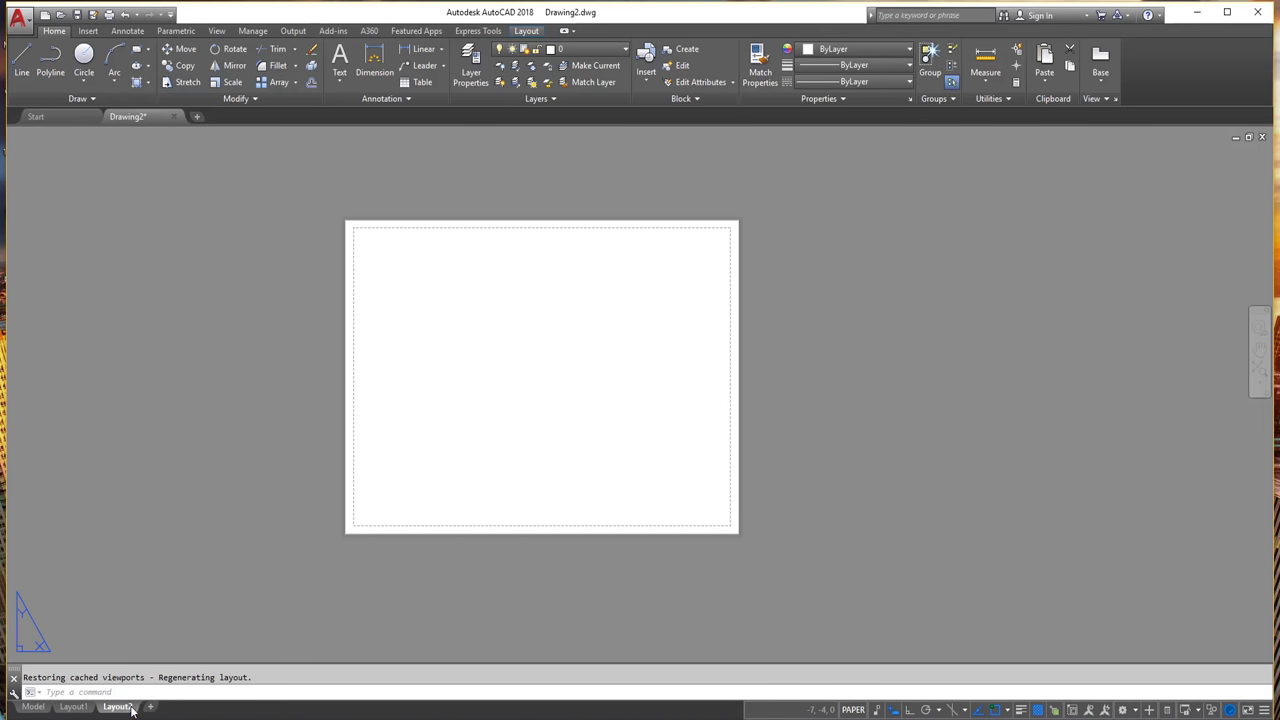
right_click(130, 706)
left_click(155, 503)
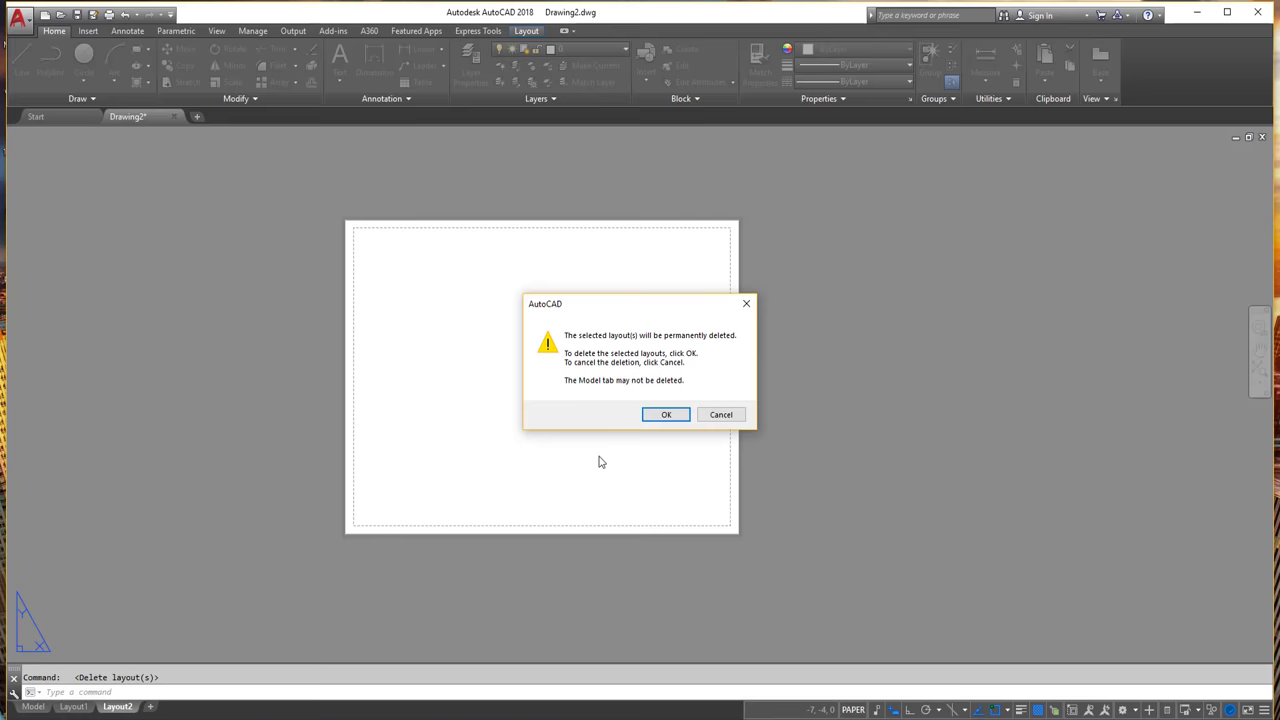
left_click(653, 415)
Step: Rename Layout1 to 'MB NT TANG 1'
right_click(68, 712)
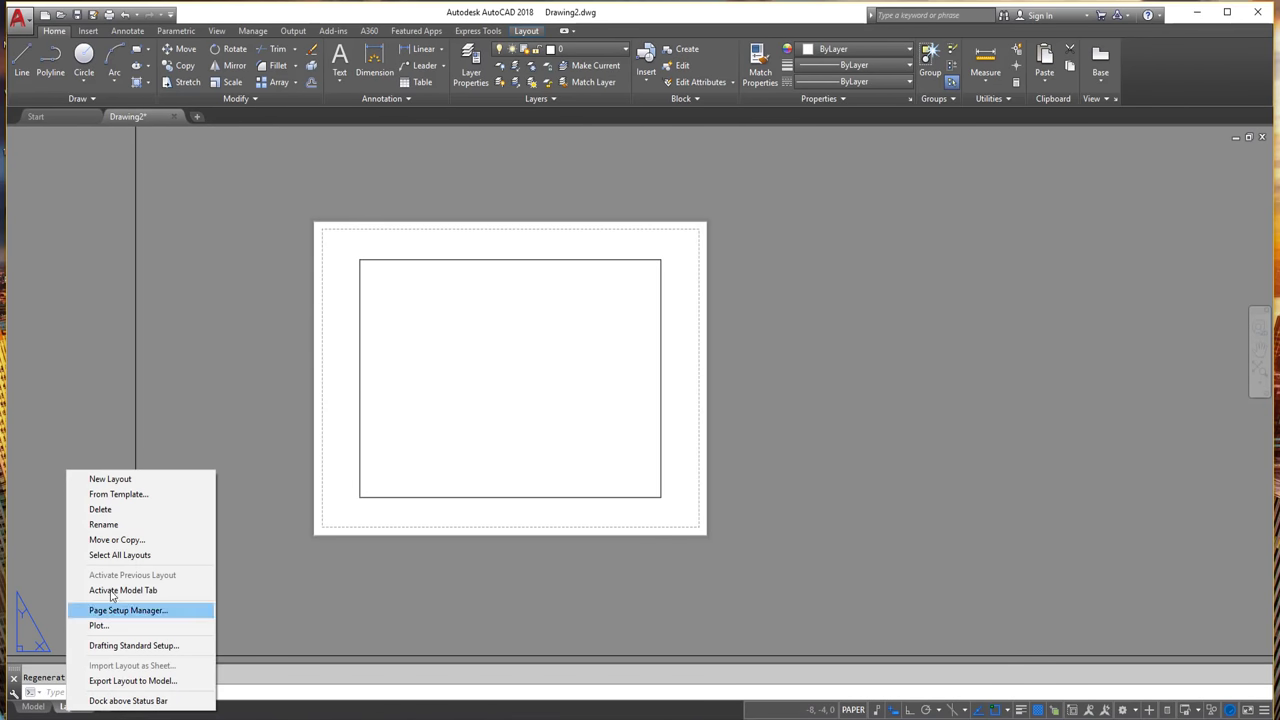
left_click(110, 524)
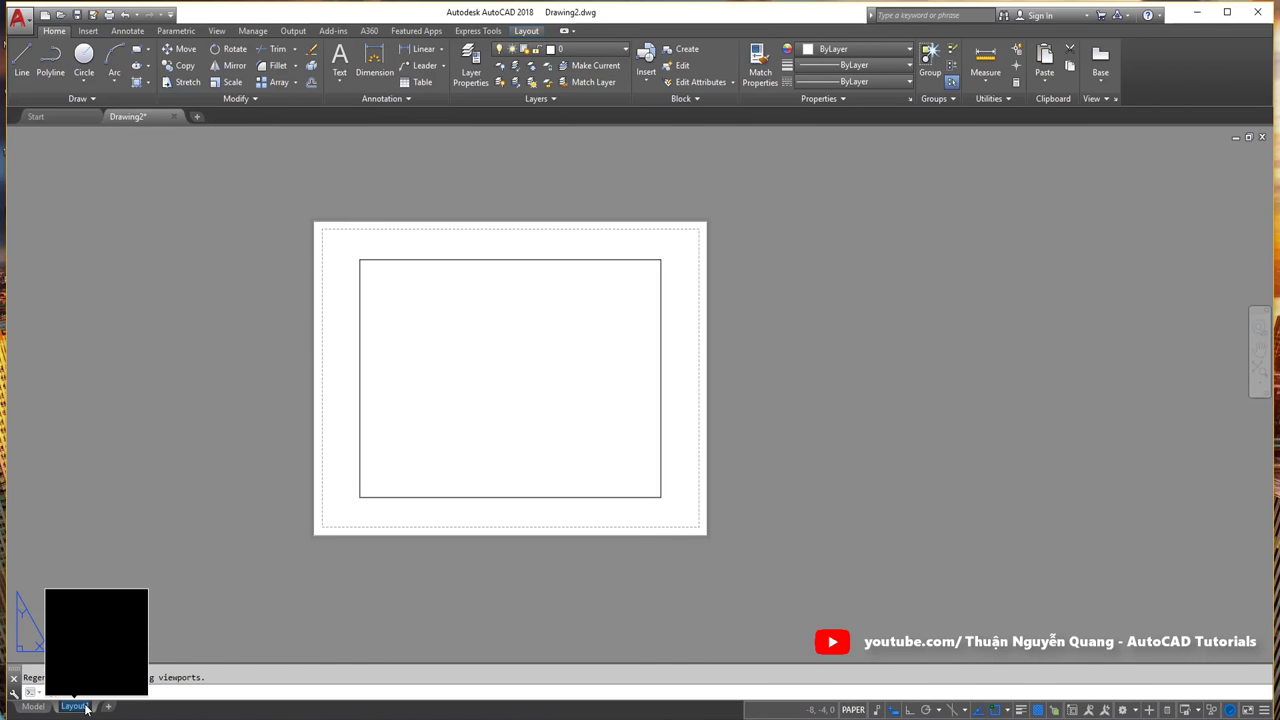
type("mb")
key("Return")
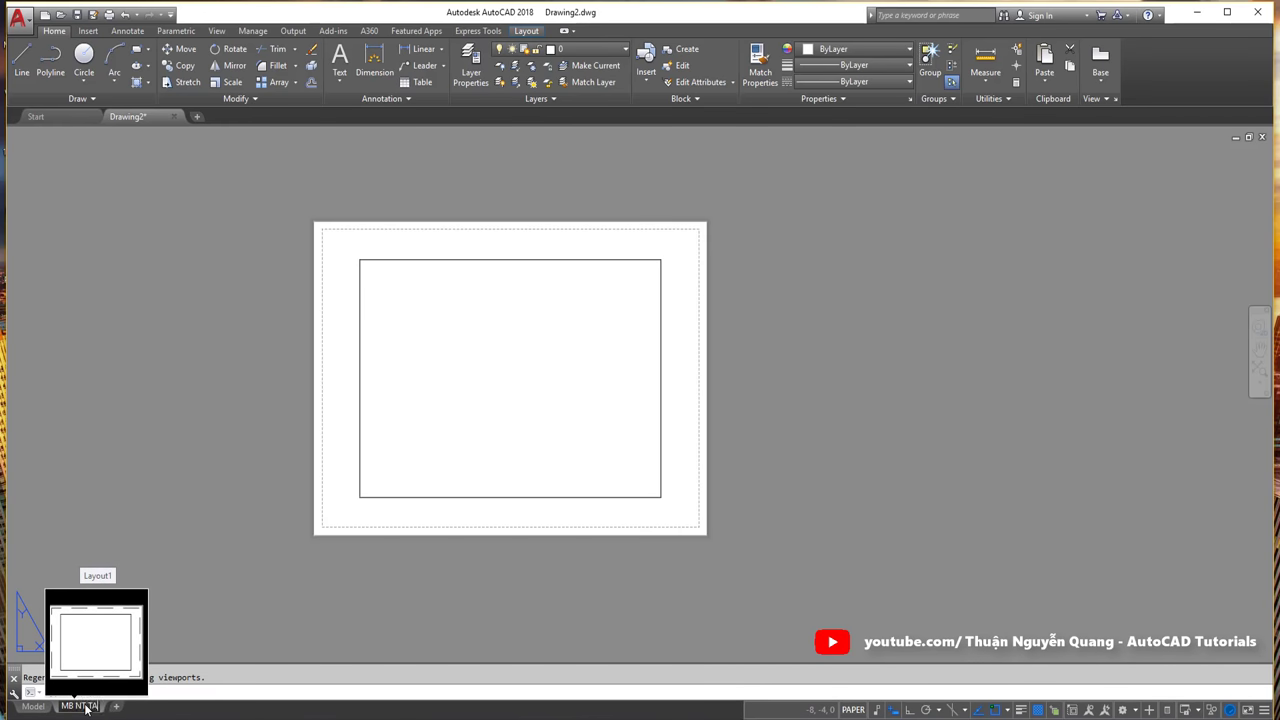
type("NG 1")
key("Return")
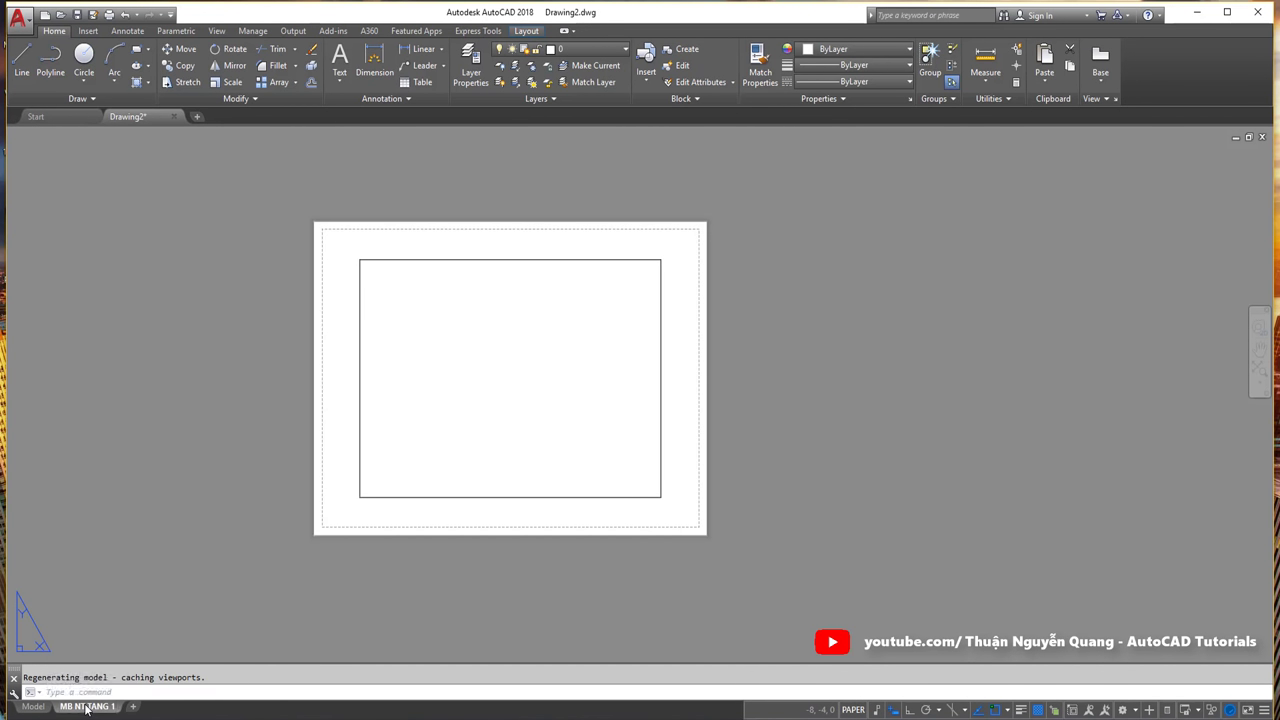
Step: Centre the layout sheet and erase the default viewport rectangle
left_click(306, 469)
key("Escape")
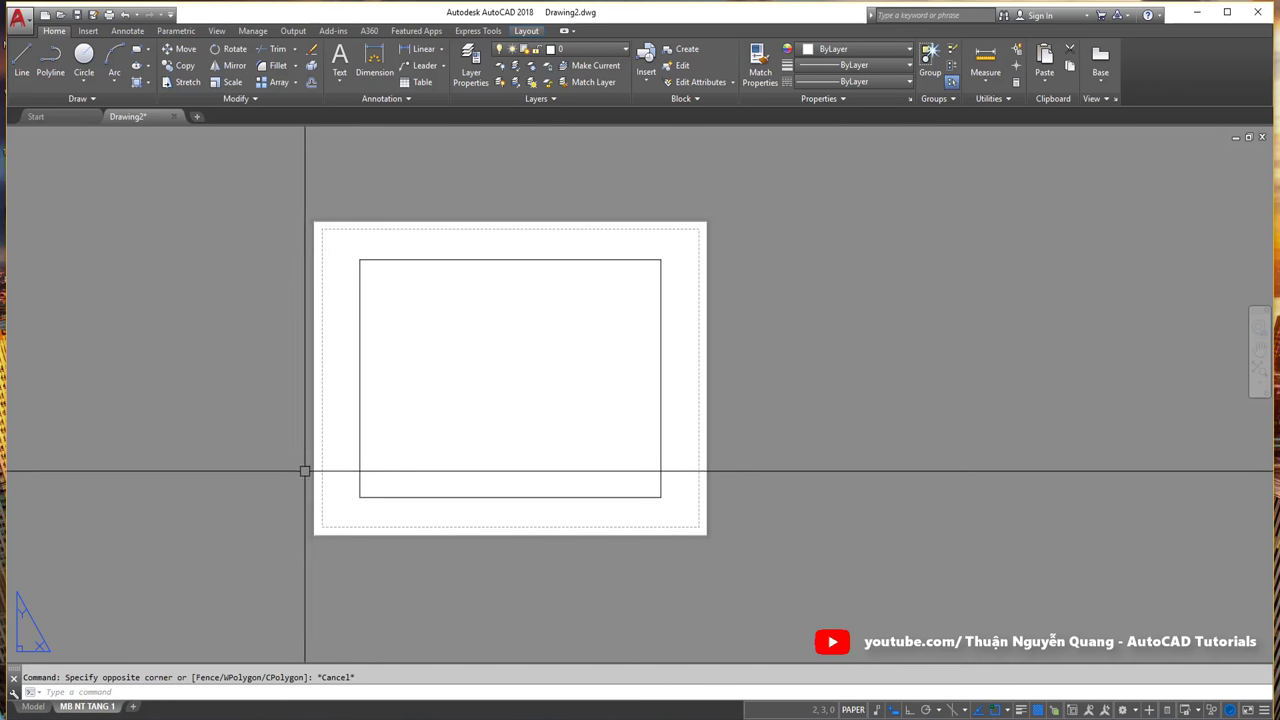
scroll(406, 418, "down", 3)
middle_click_drag(406, 418, 487, 398)
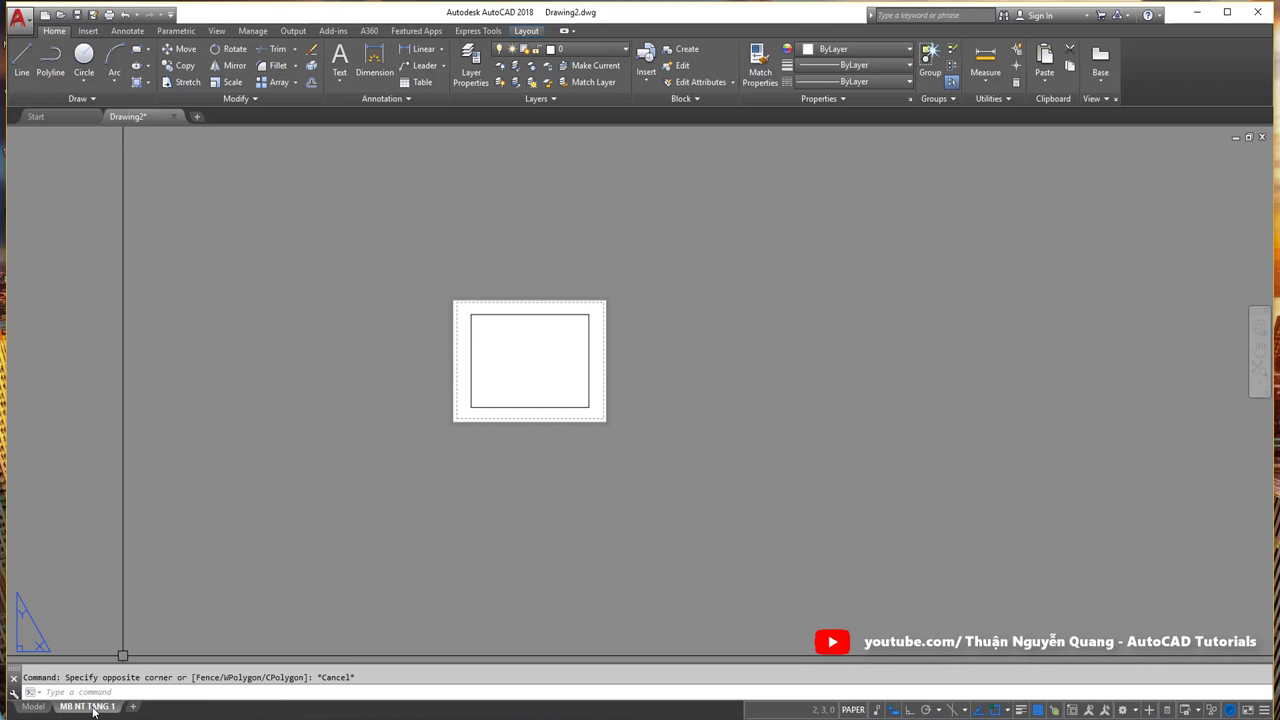
scroll(524, 326, "up", 4)
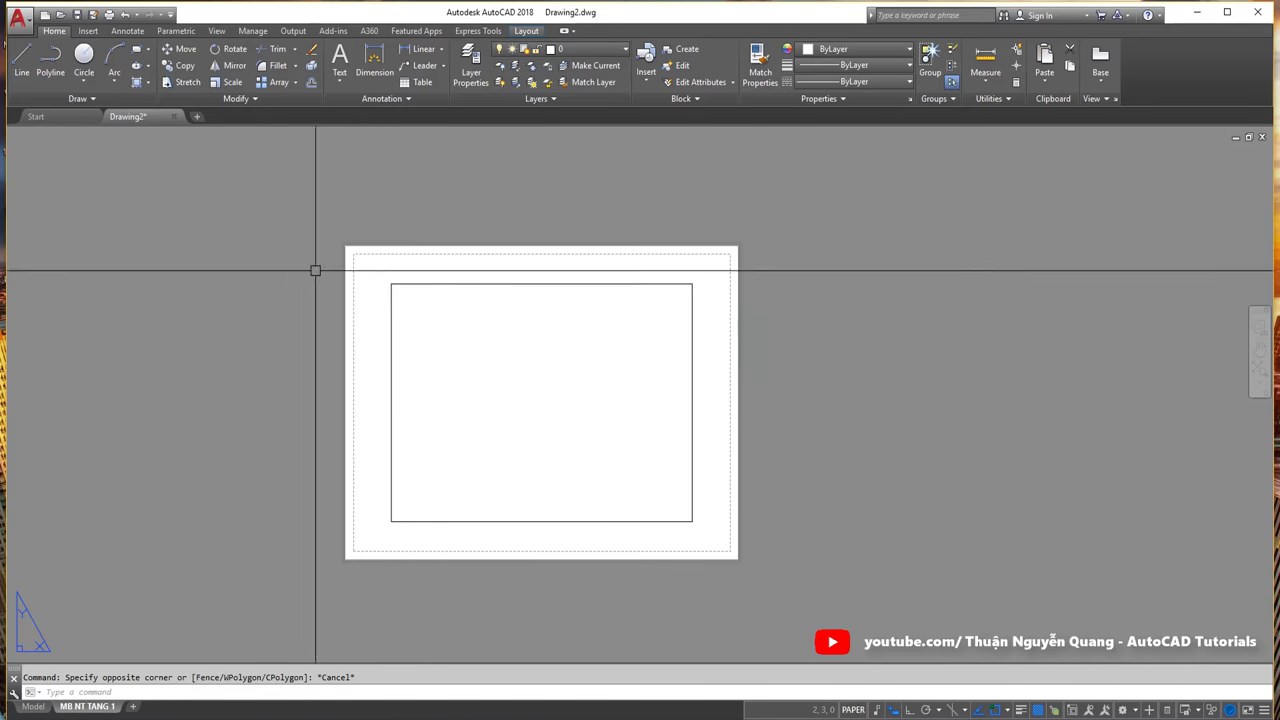
left_click(289, 223)
left_click(724, 516)
left_click(337, 243)
left_click(480, 354)
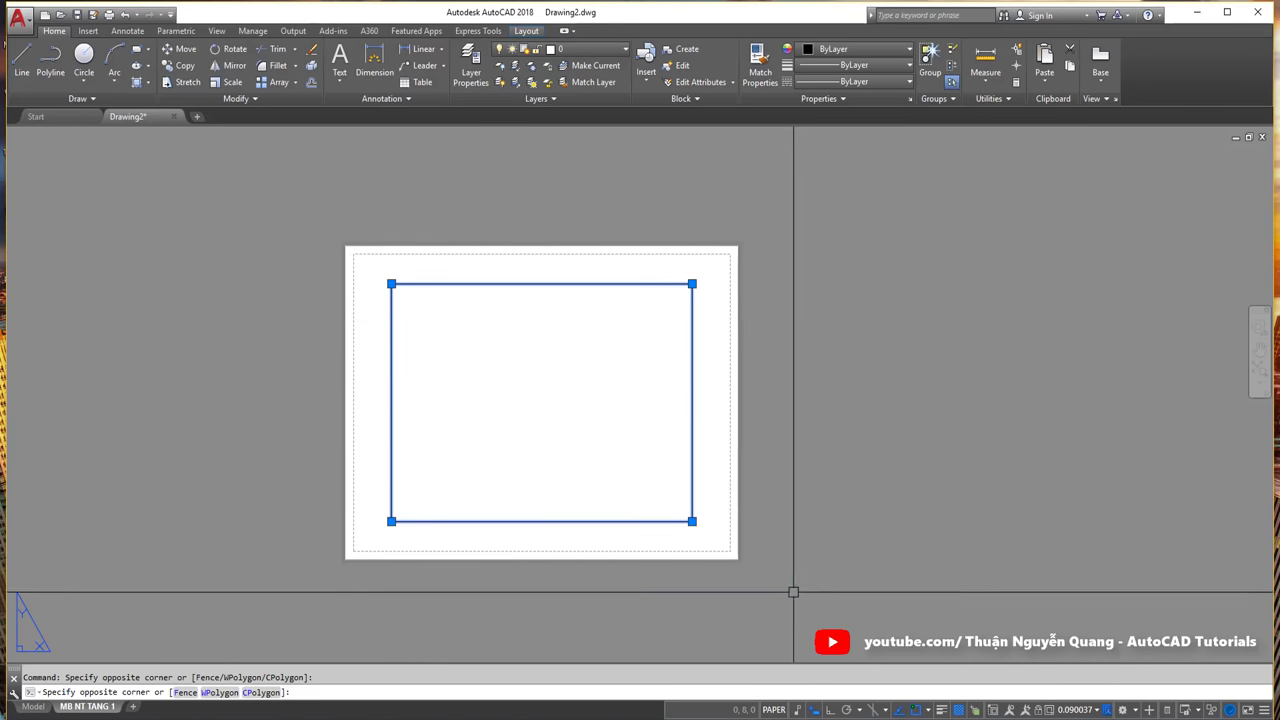
key("Delete")
Step: Clear the leftover empty selection windows from the blank sheet
left_click(443, 214)
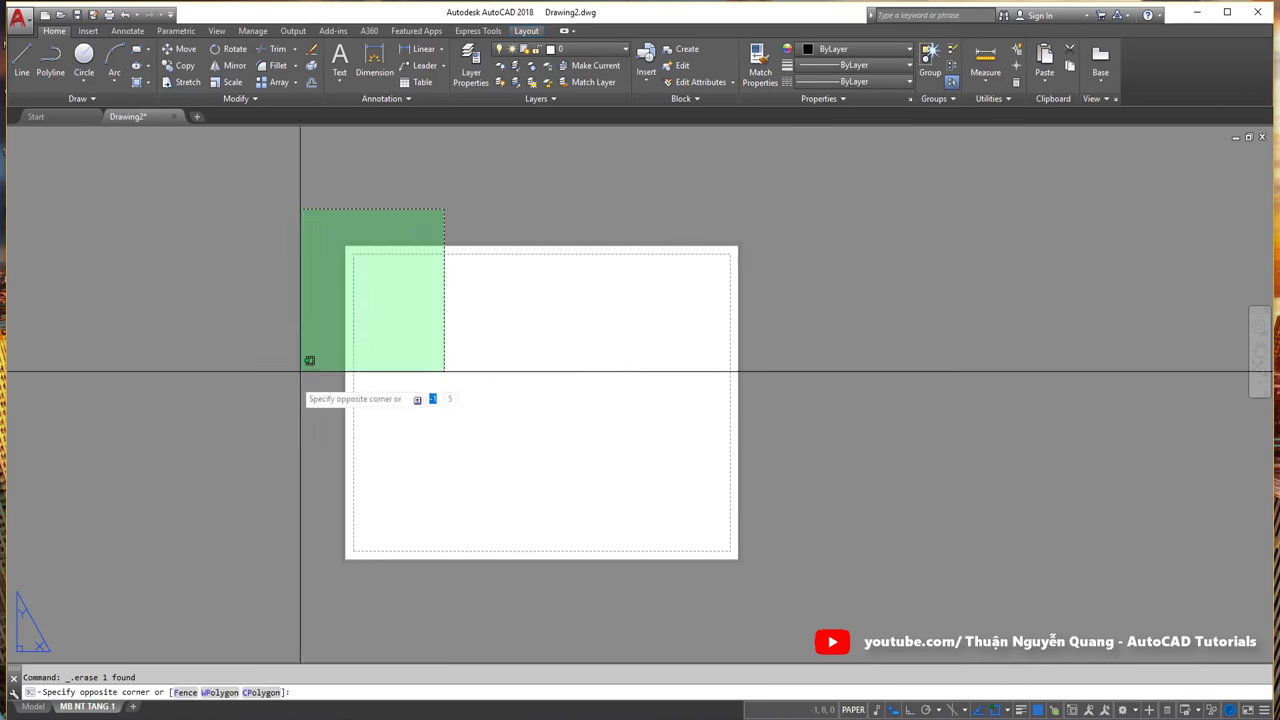
left_click(306, 360)
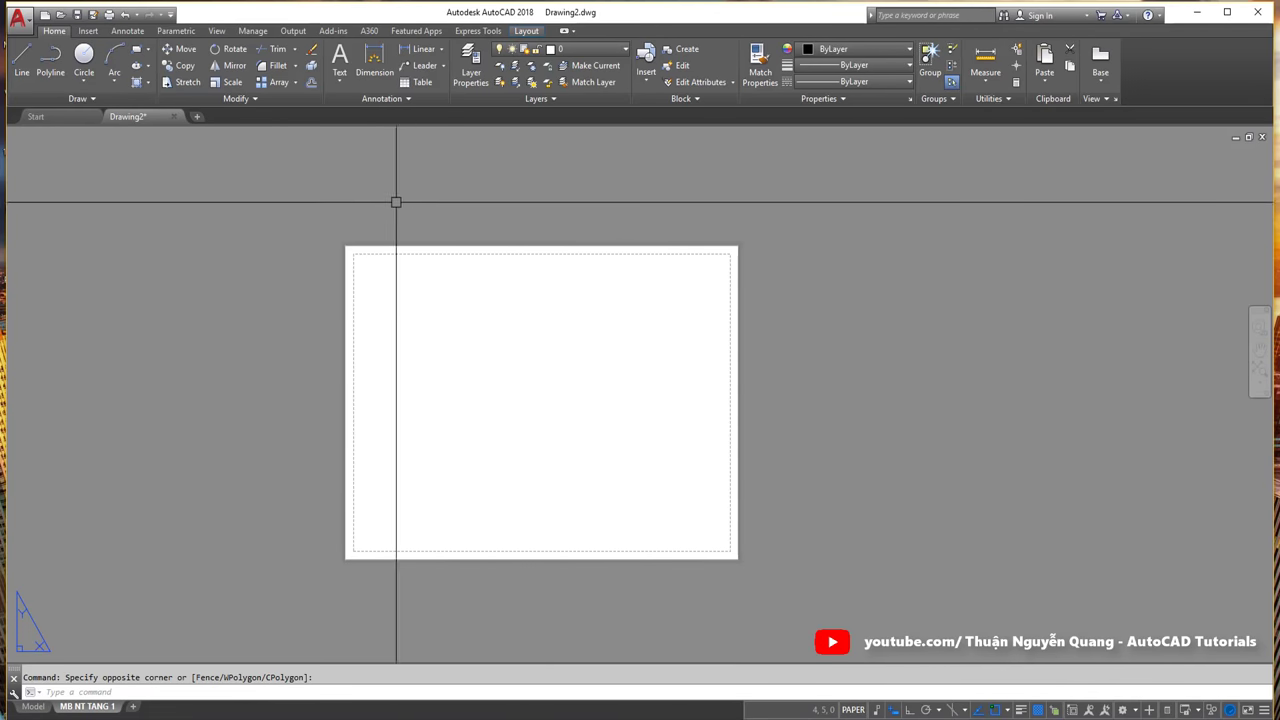
left_click(309, 180)
left_click(766, 586)
left_click(828, 617)
left_click(609, 445)
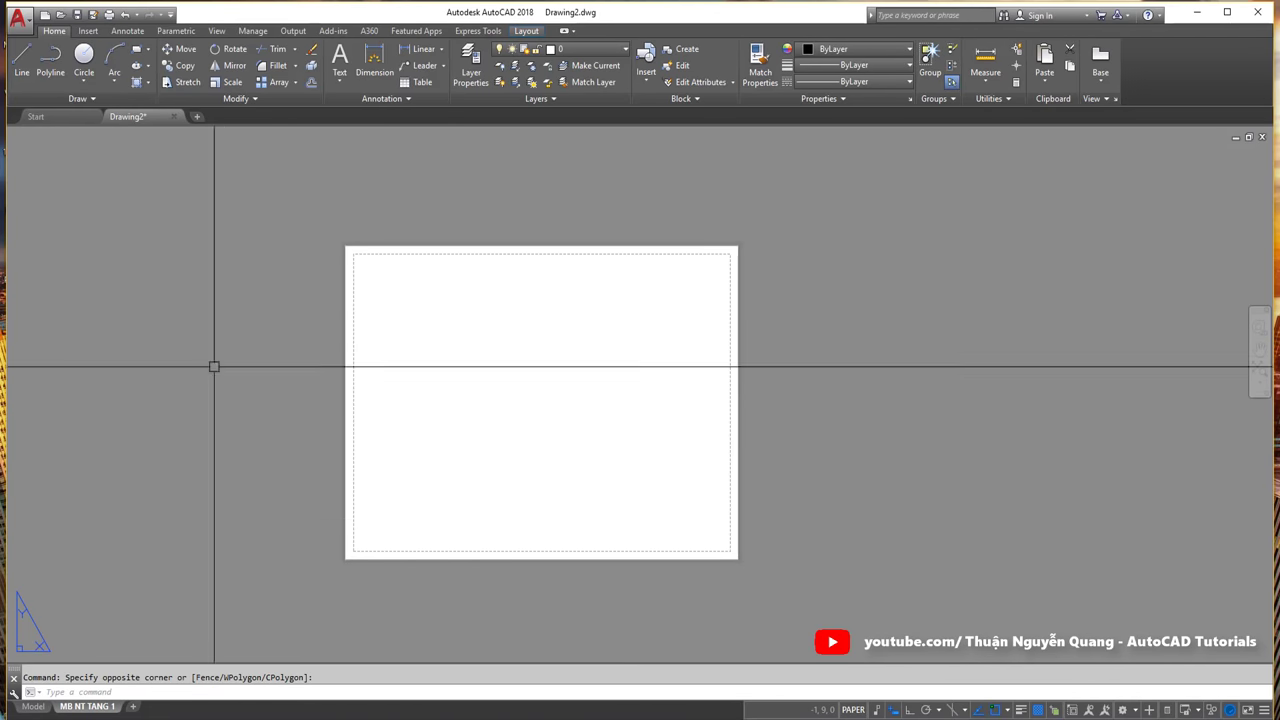
Step: Open the Page Setup Manager from the MB NT TANG 1 layout tab's context menu
right_click(108, 707)
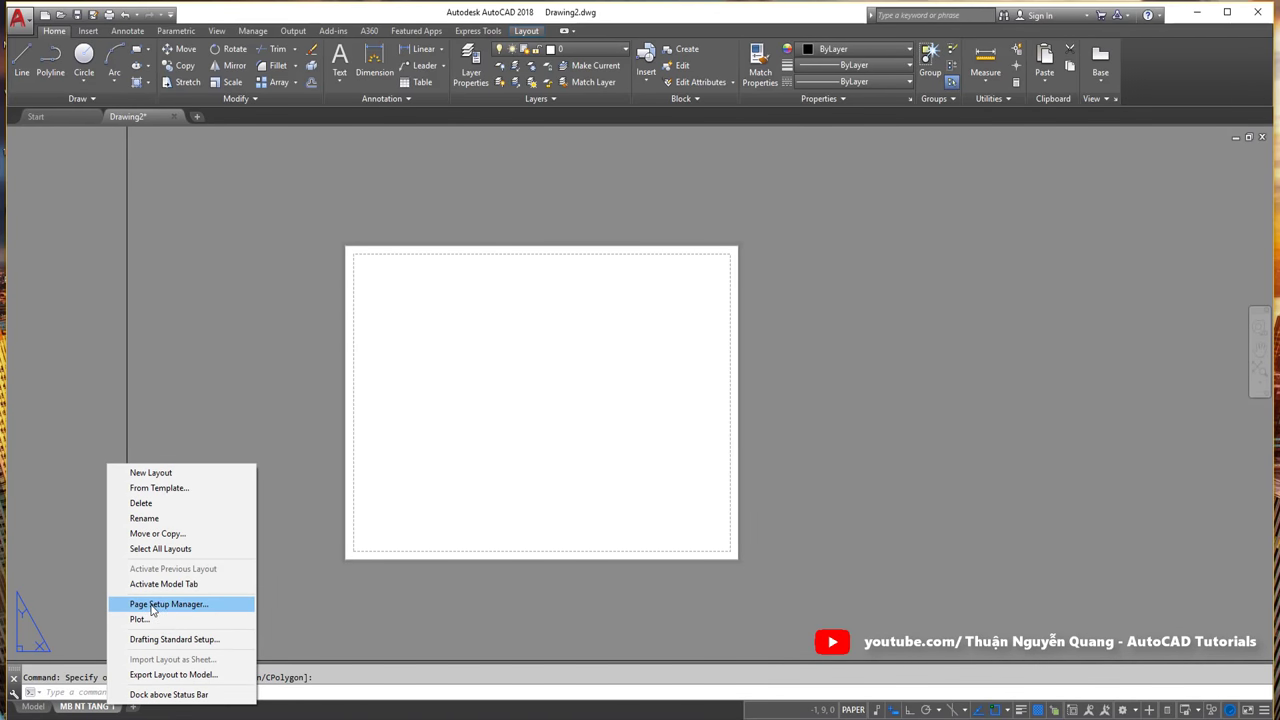
right_click(90, 707)
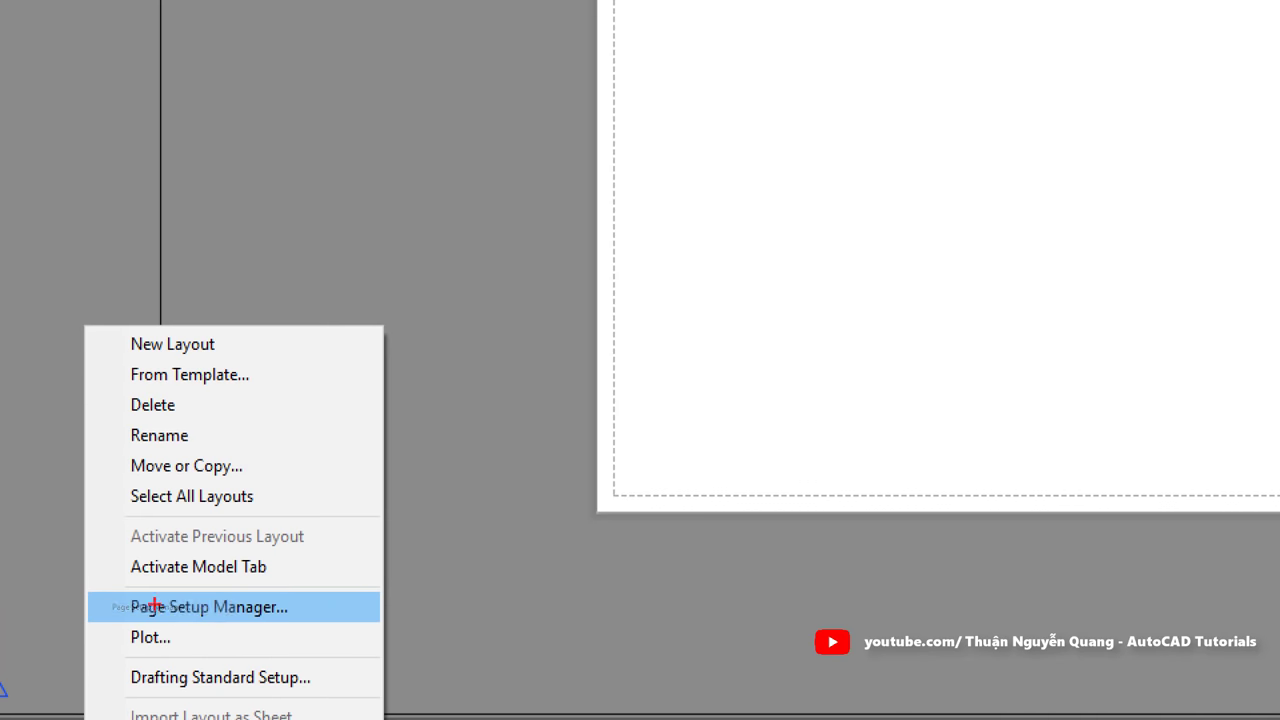
left_click(146, 631)
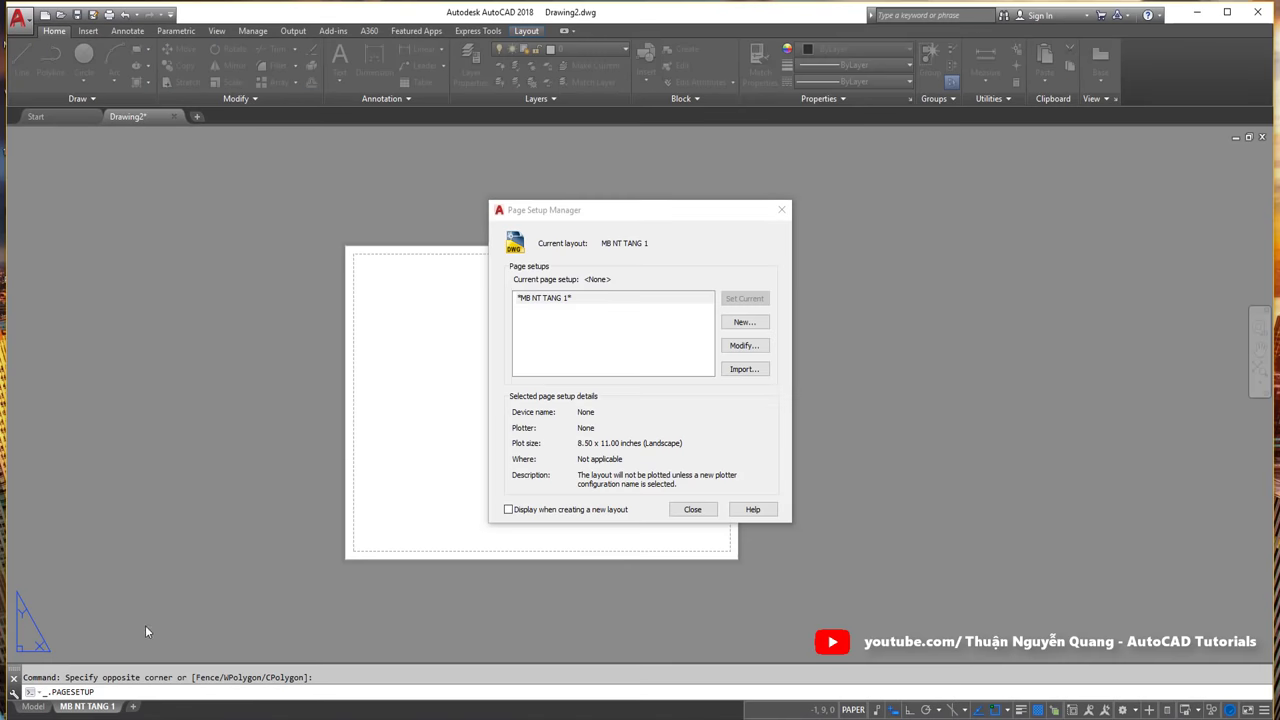
mouse_move(612, 210)
left_mouse_down()
mouse_move(677, 209)
mouse_move(622, 191)
left_mouse_up()
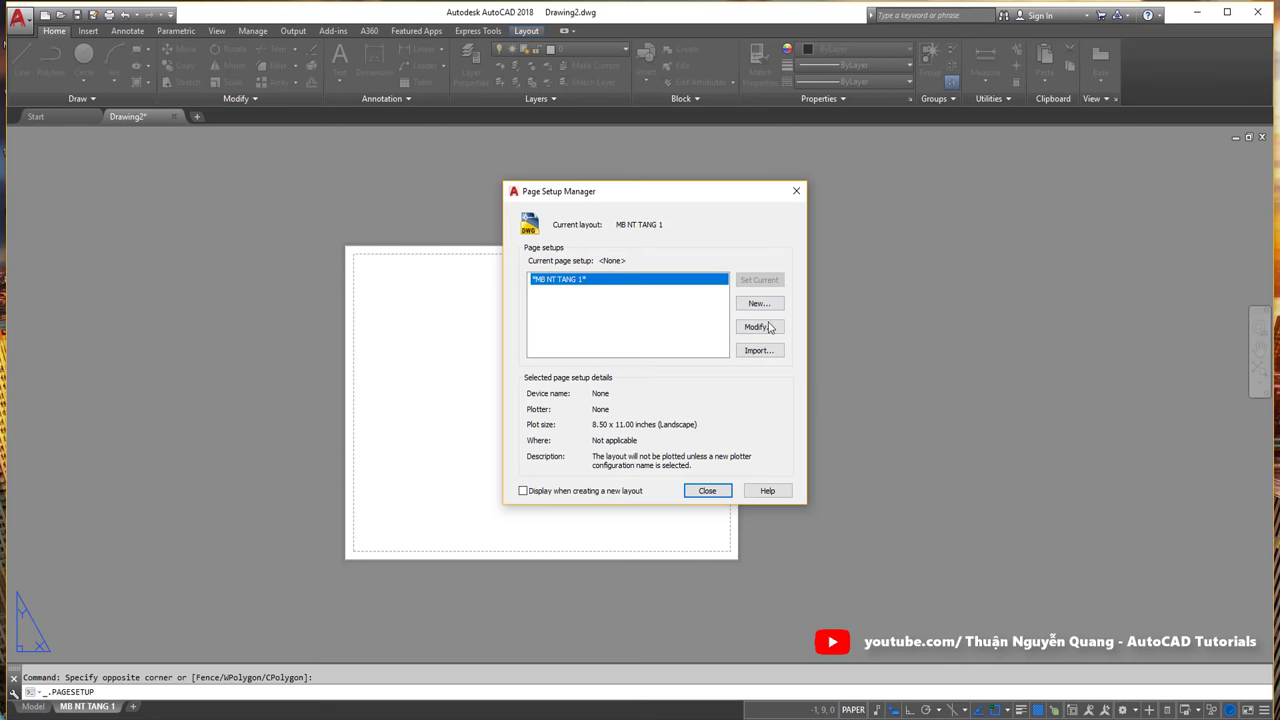
Step: Add a new page setup named 'A3 Ngang' and save it
left_click(760, 303)
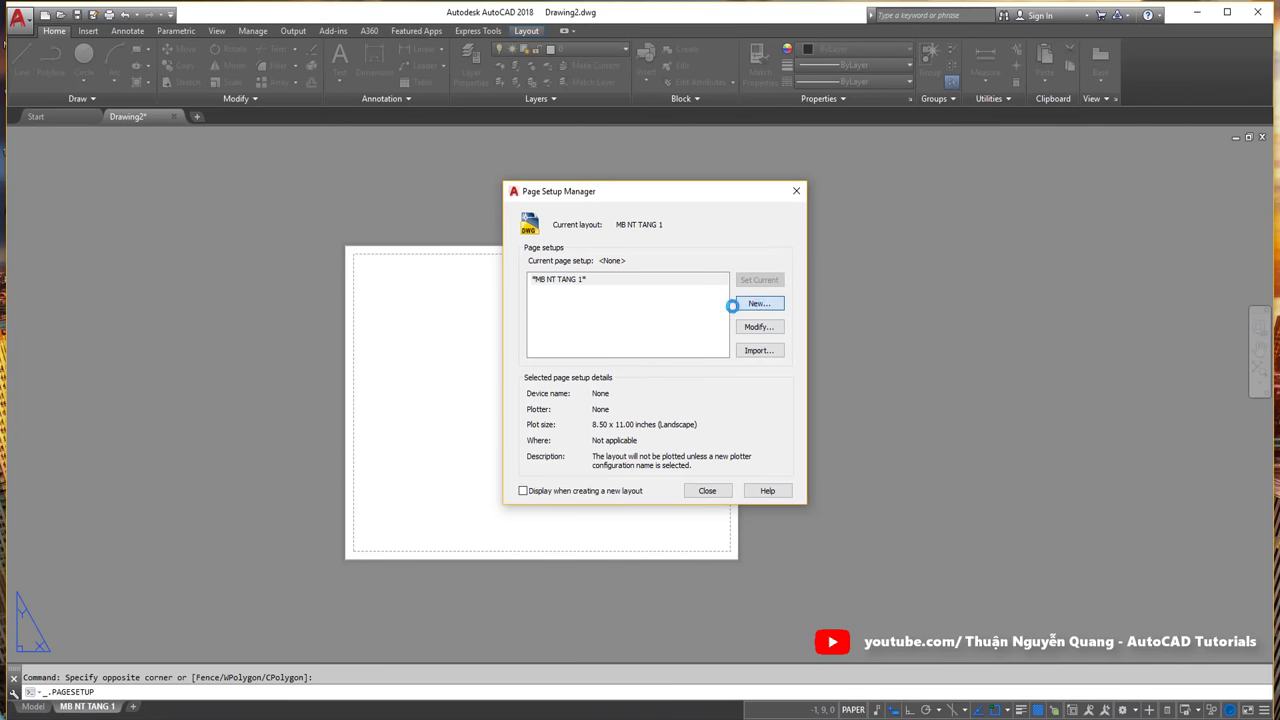
left_click_drag(593, 256, 713, 252)
type("A3")
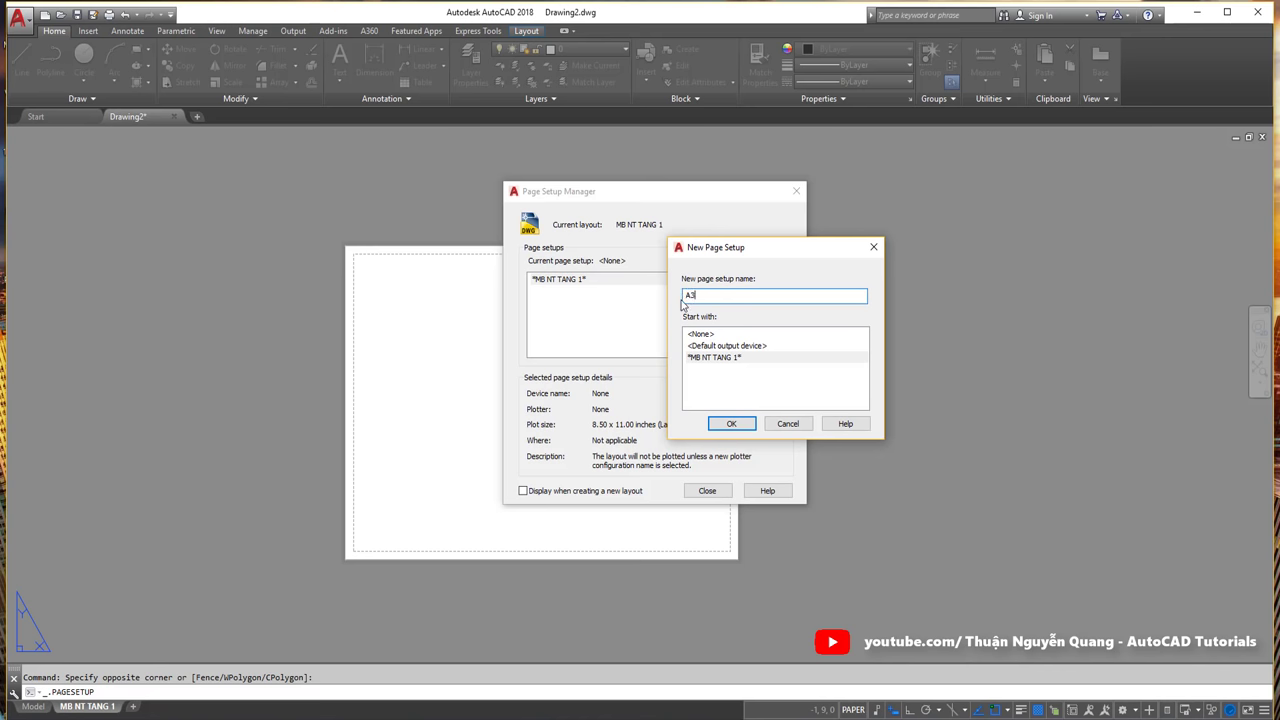
type("ng")
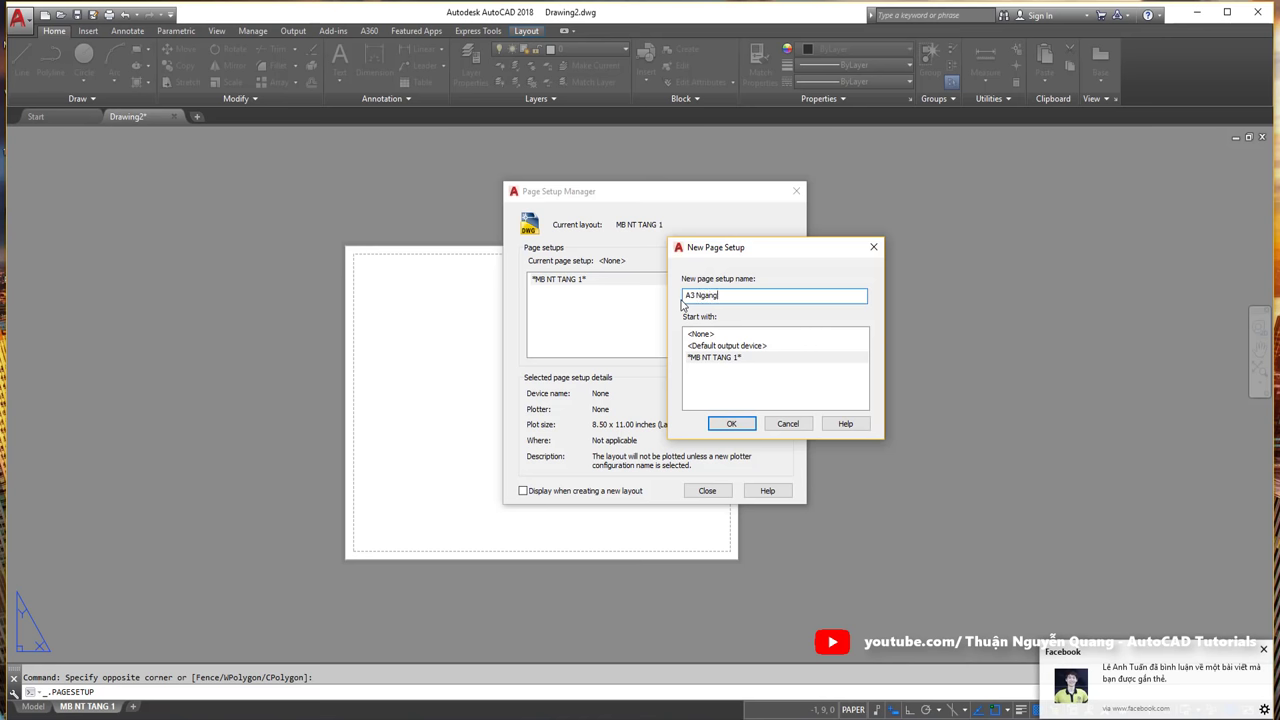
left_click(728, 425)
mouse_move(531, 170)
left_mouse_down()
mouse_move(260, 199)
mouse_move(128, 171)
left_mouse_up()
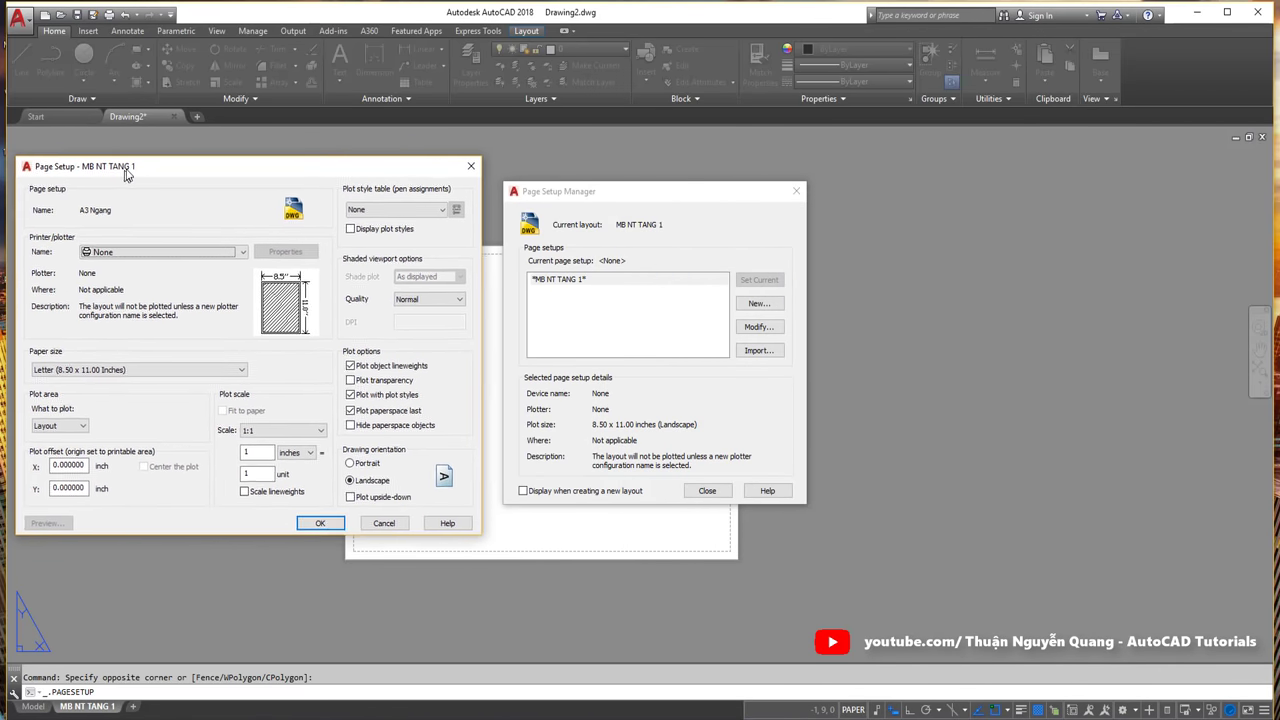
left_click_drag(231, 165, 242, 164)
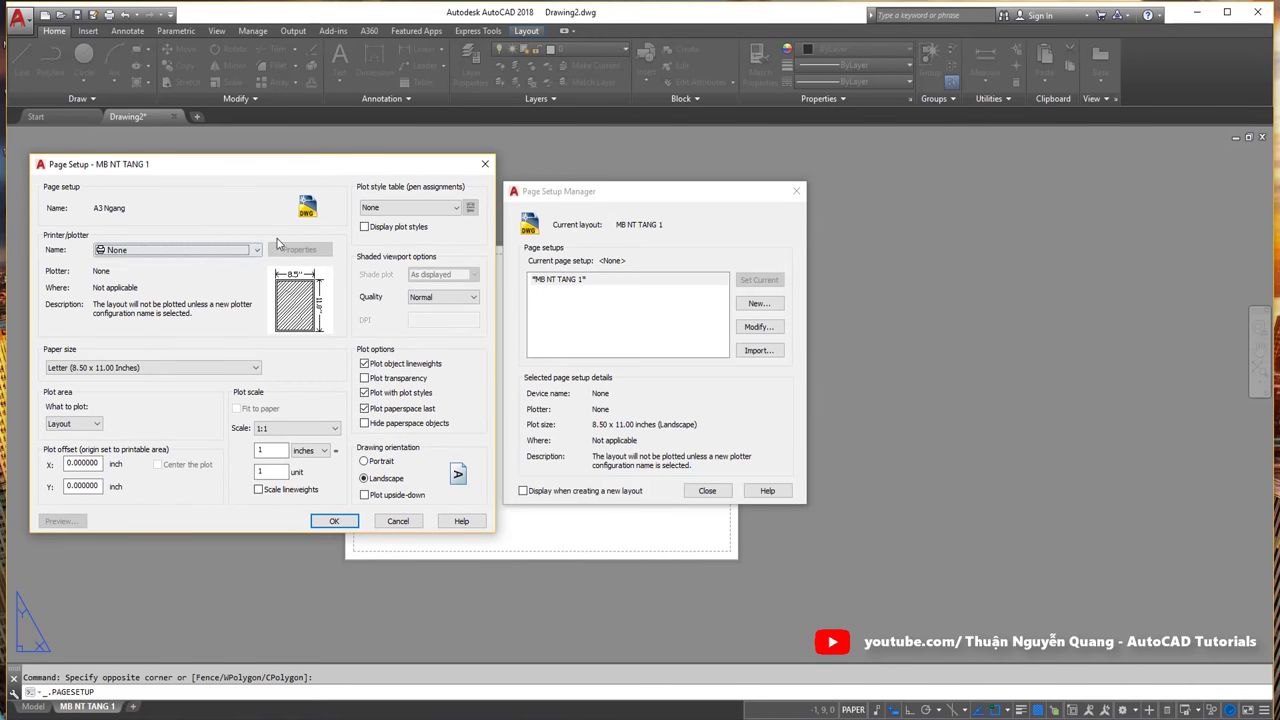
left_click(345, 526)
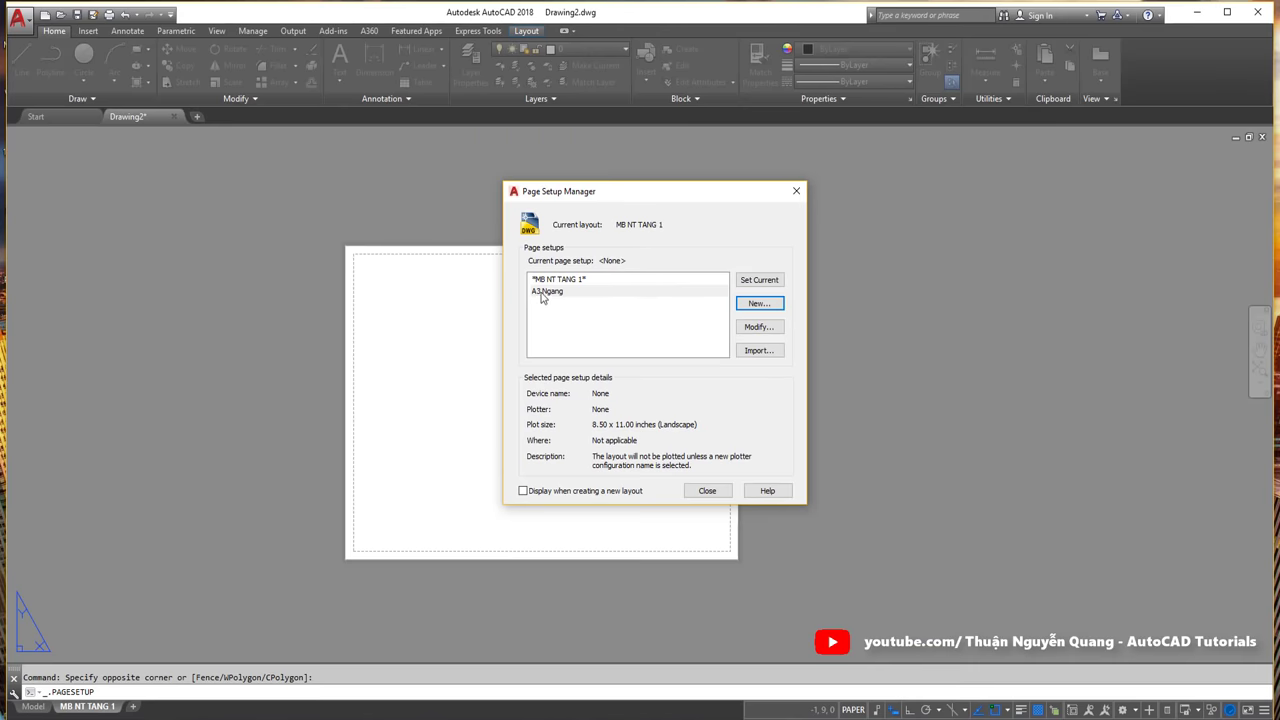
Step: Open the A3 Ngang page setup for modification and show the printer/plotter list
left_click(558, 297)
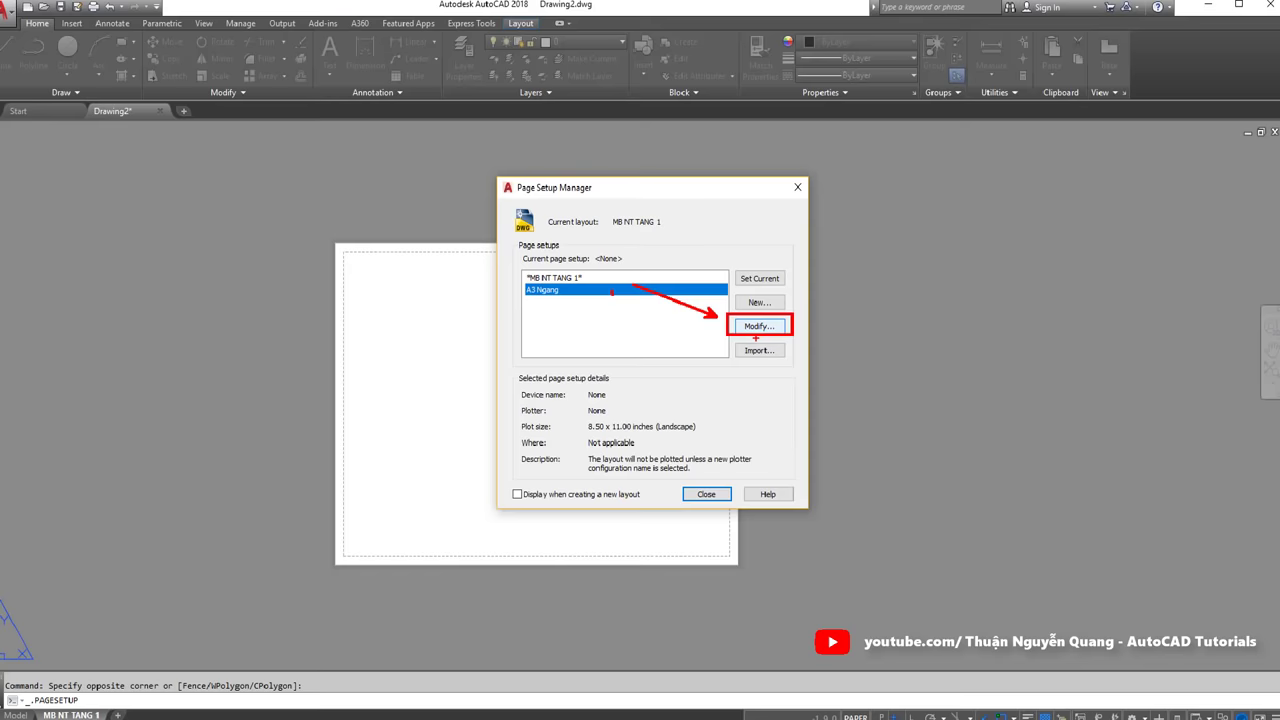
left_click(765, 327)
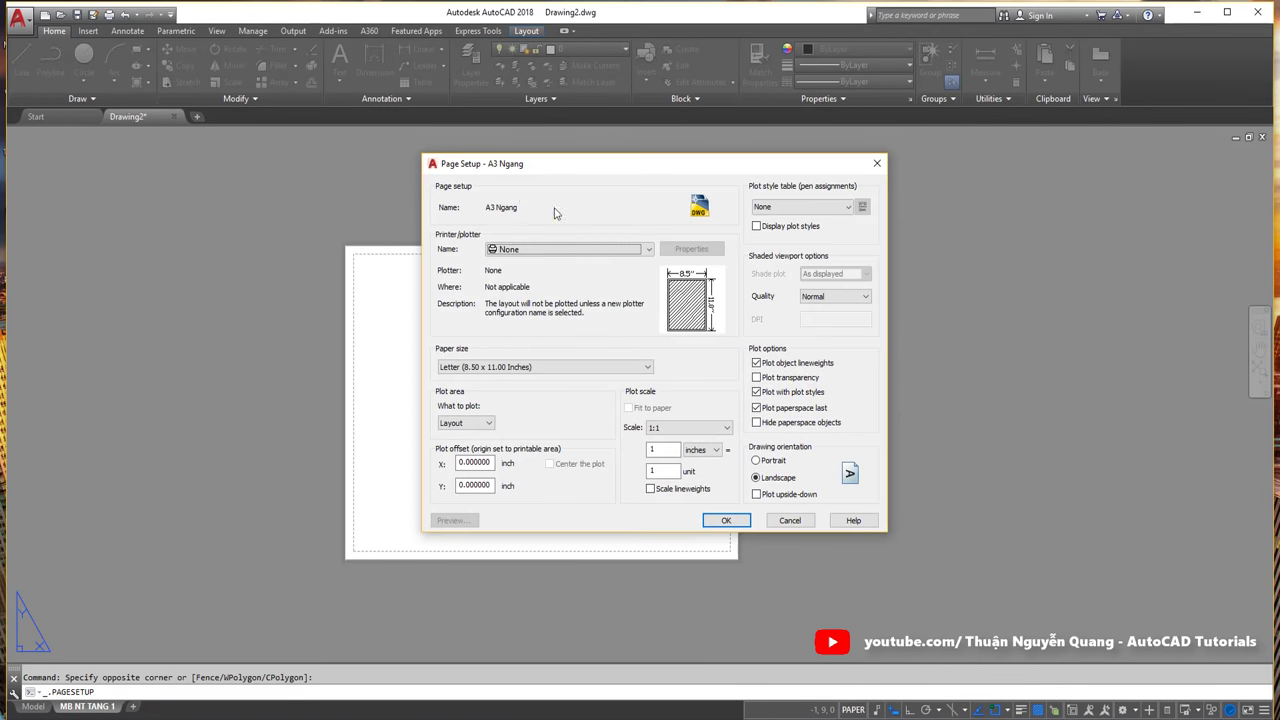
left_click_drag(584, 204, 550, 180)
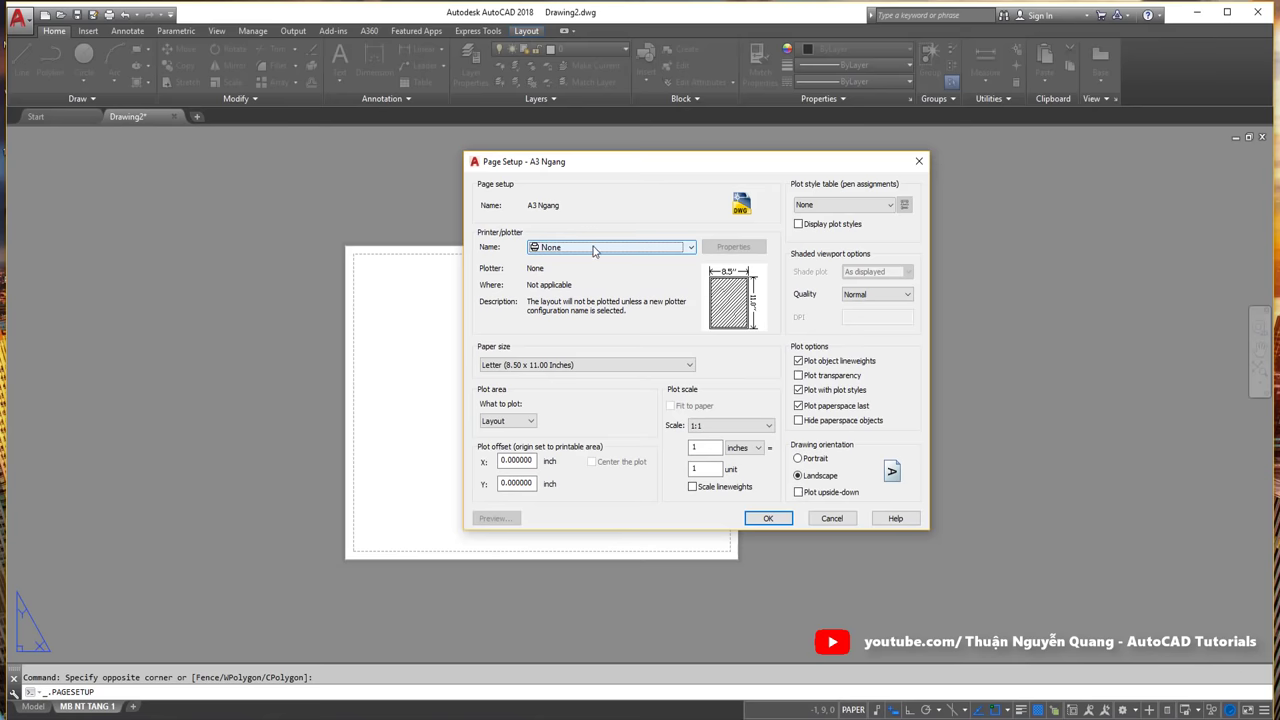
left_click(593, 250)
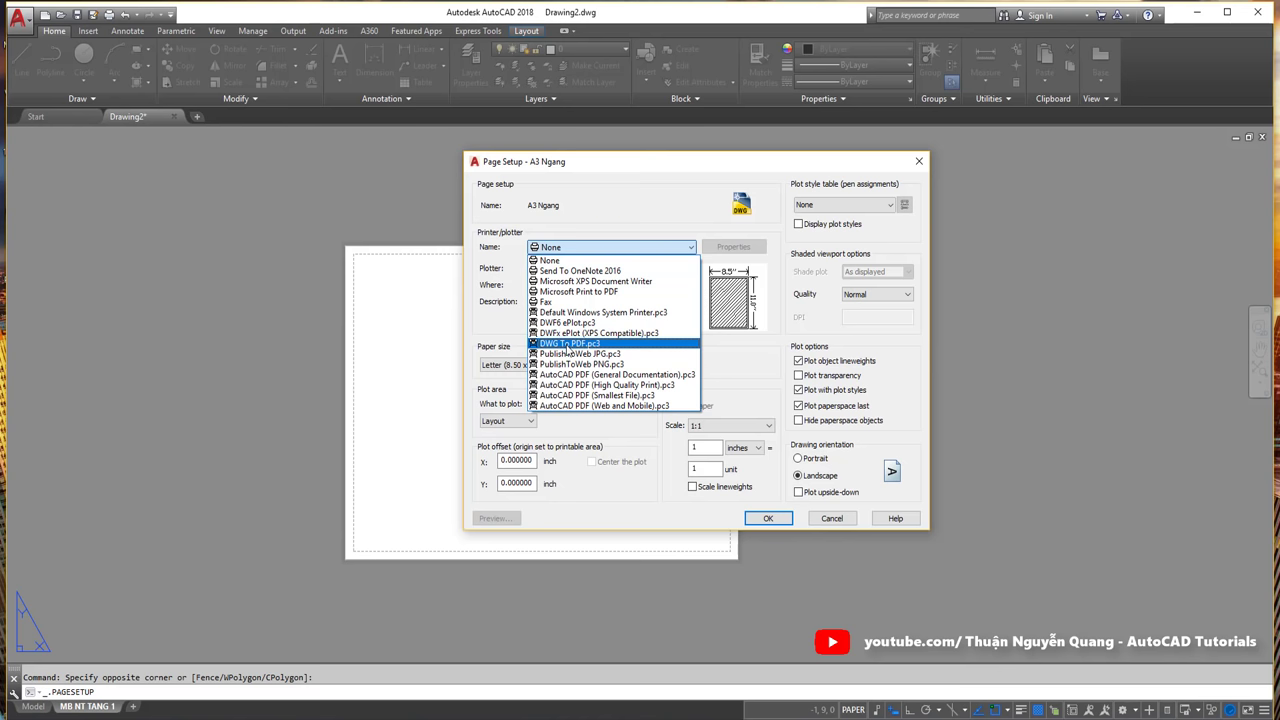
Step: Set the printer to DWG To PDF.pc3 with ISO A3 (420.00 x 297.00 MM) paper
left_click(568, 343)
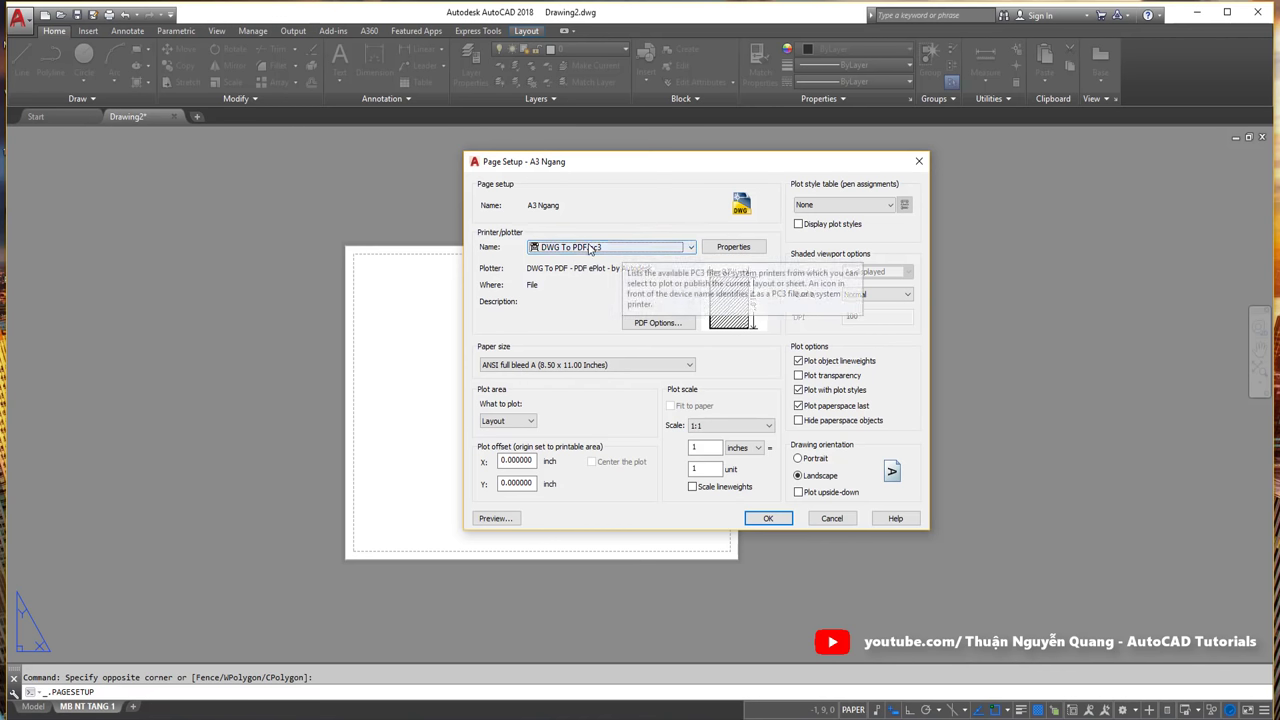
left_click(537, 366)
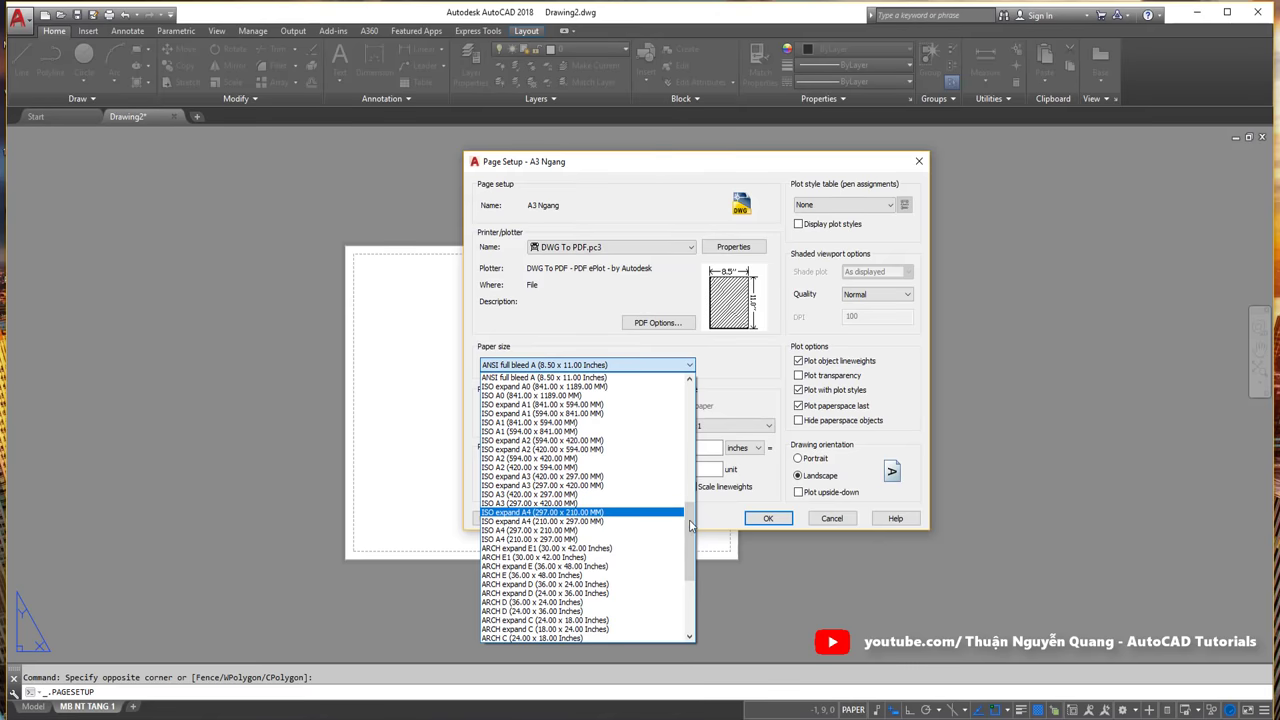
left_click_drag(692, 526, 692, 515)
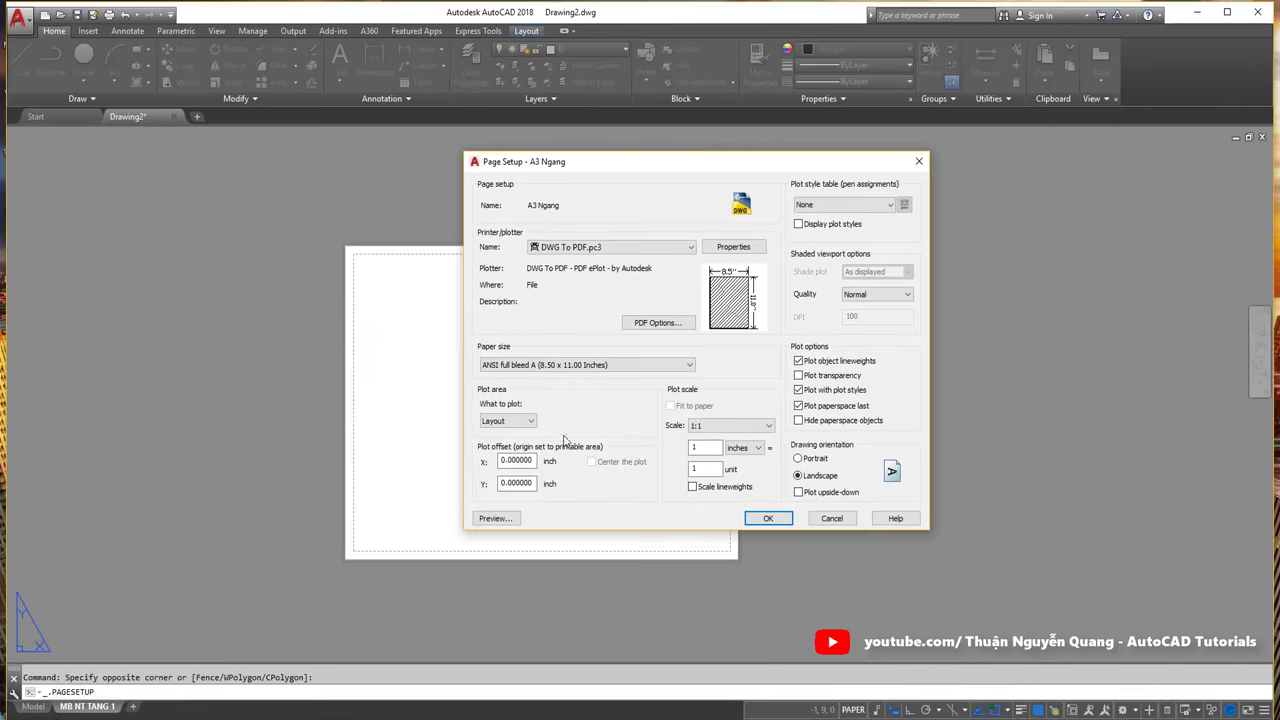
left_click(558, 366)
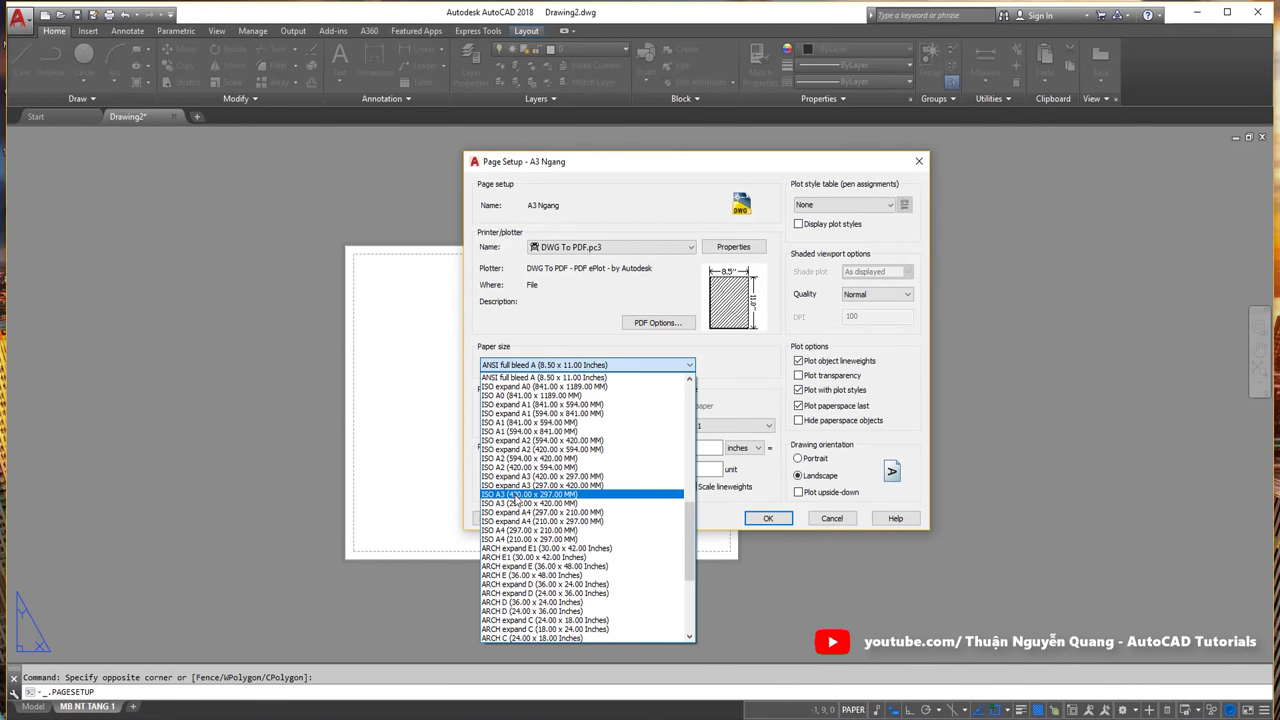
left_click(518, 494)
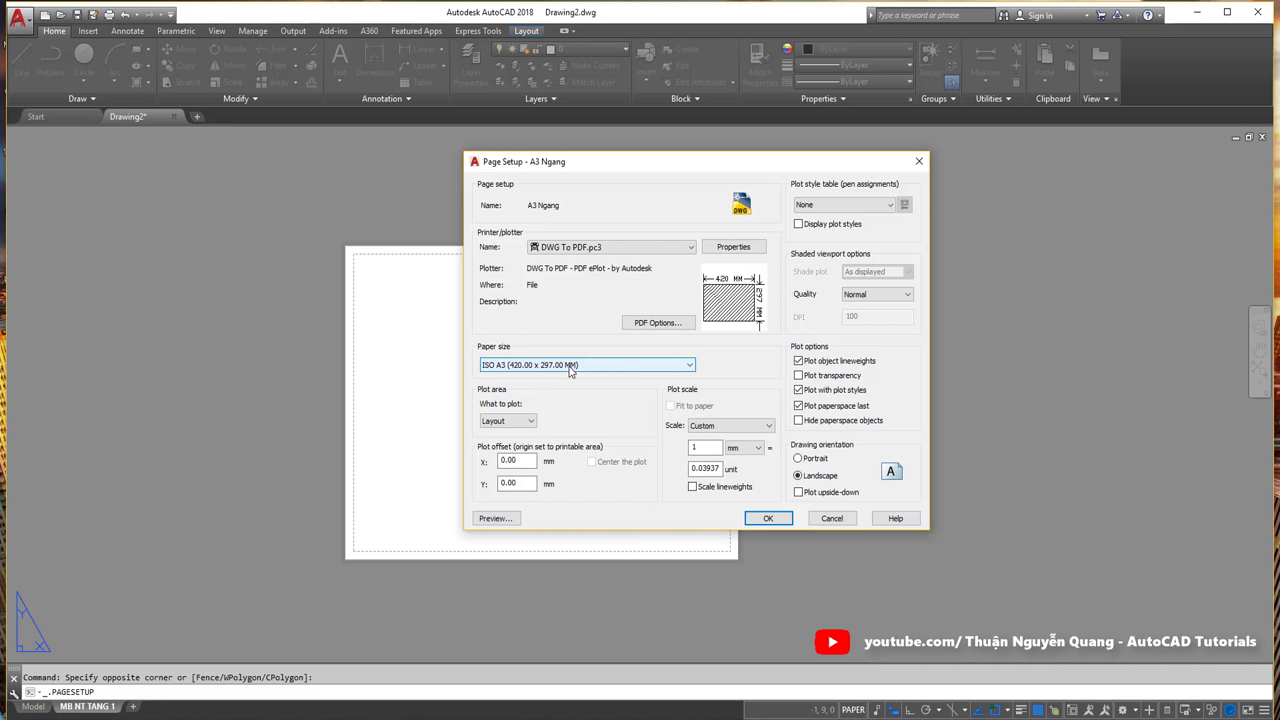
Step: Keep Layout as the plot area and set the plot scale to 1:1
left_click(527, 427)
left_click(522, 433)
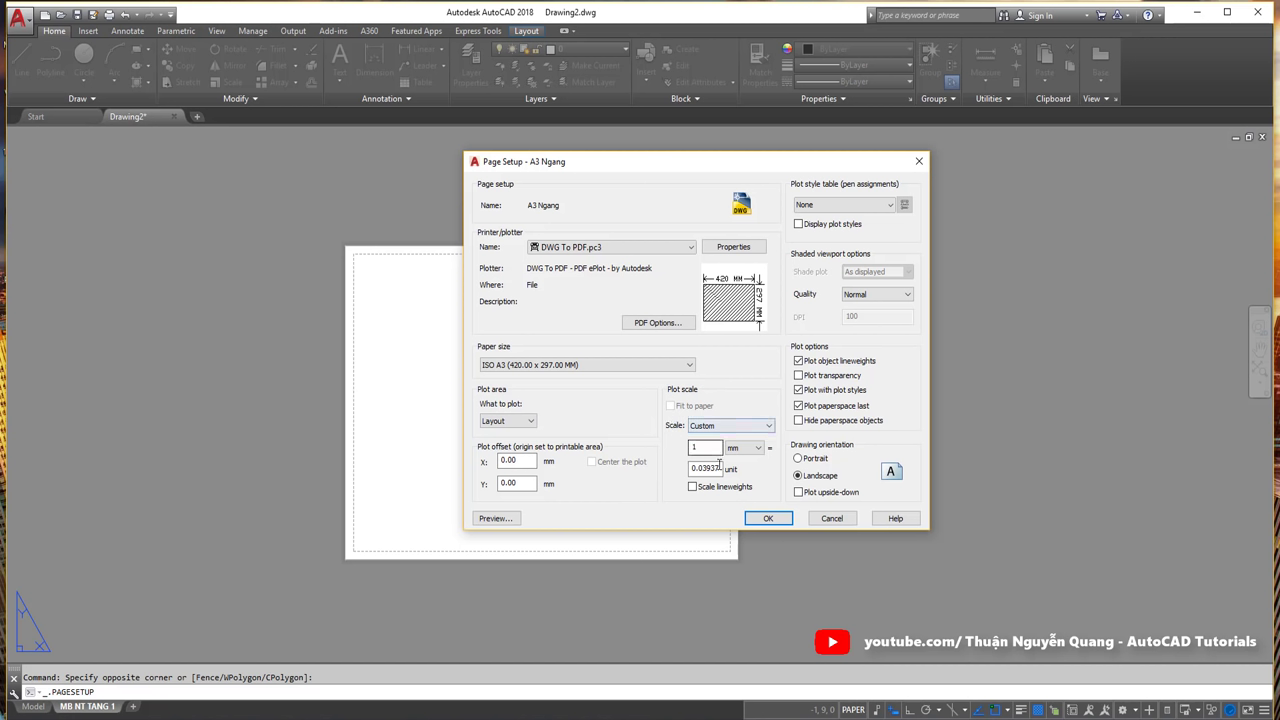
left_click_drag(720, 469, 697, 469)
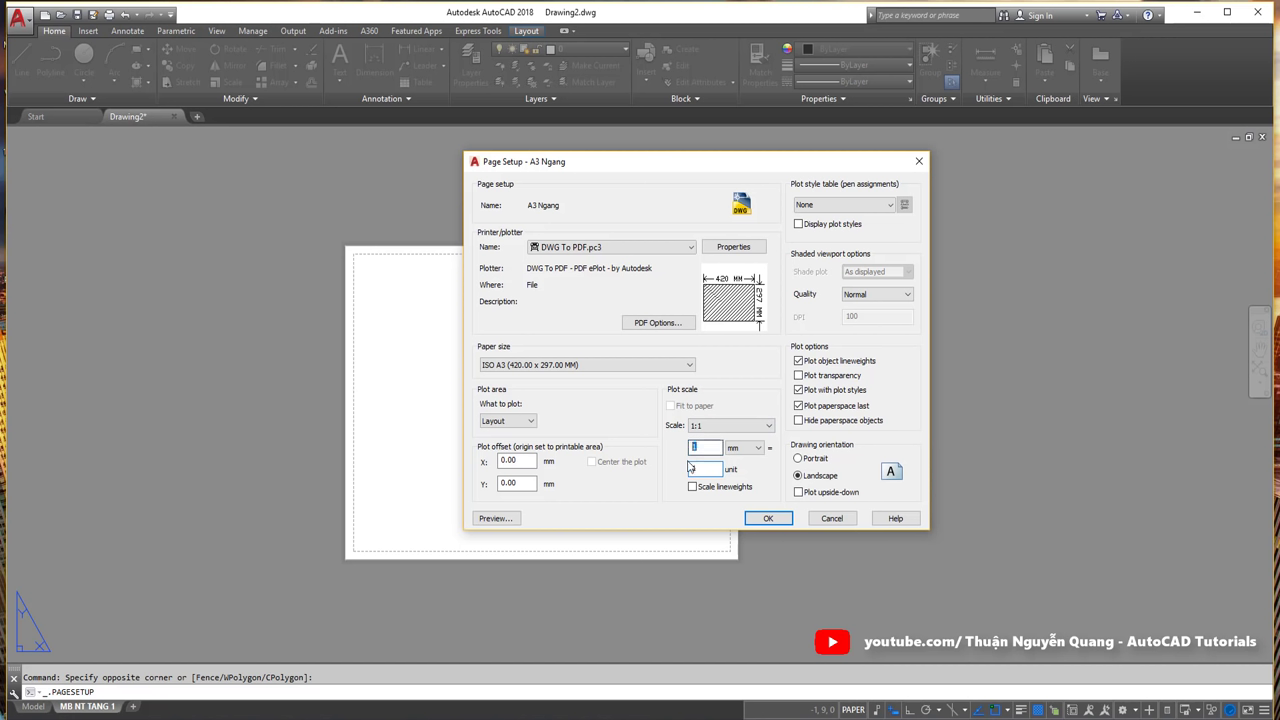
type("1")
double_click(690, 448)
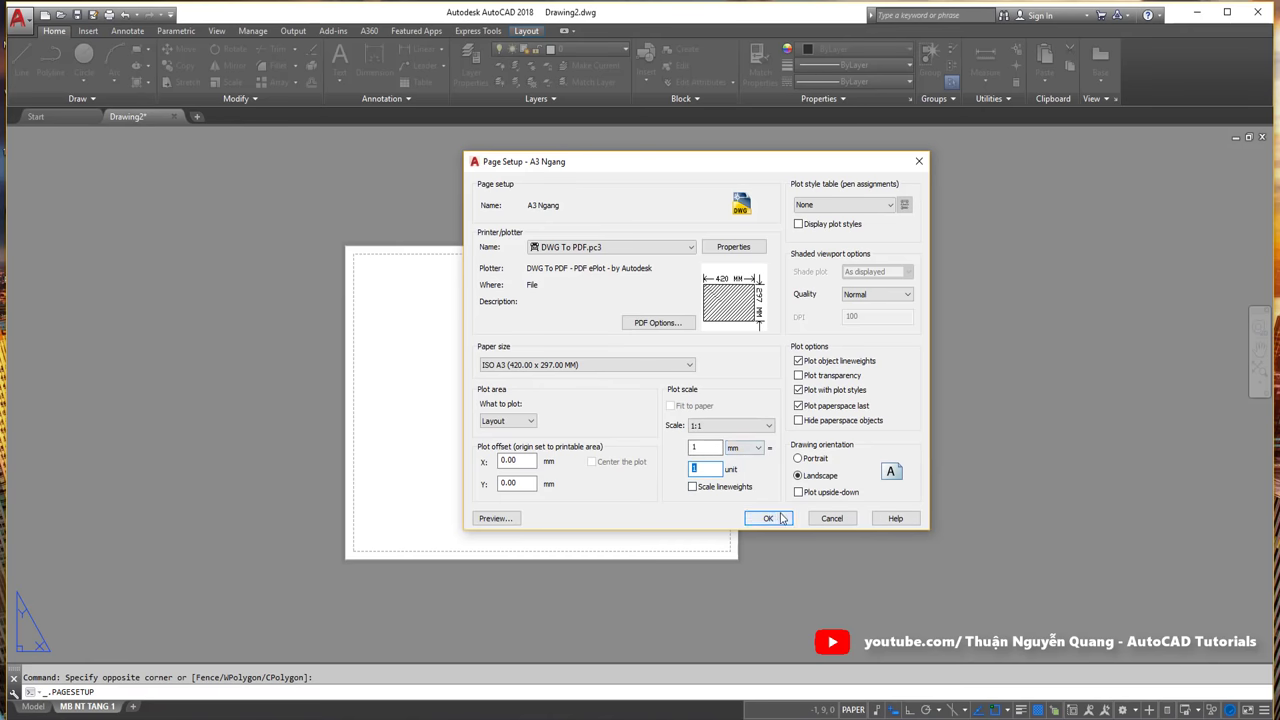
Step: Open the DWG To PDF.pc3 configuration at Modify Standard Paper Sizes and scroll to ISO A3
left_click(708, 248)
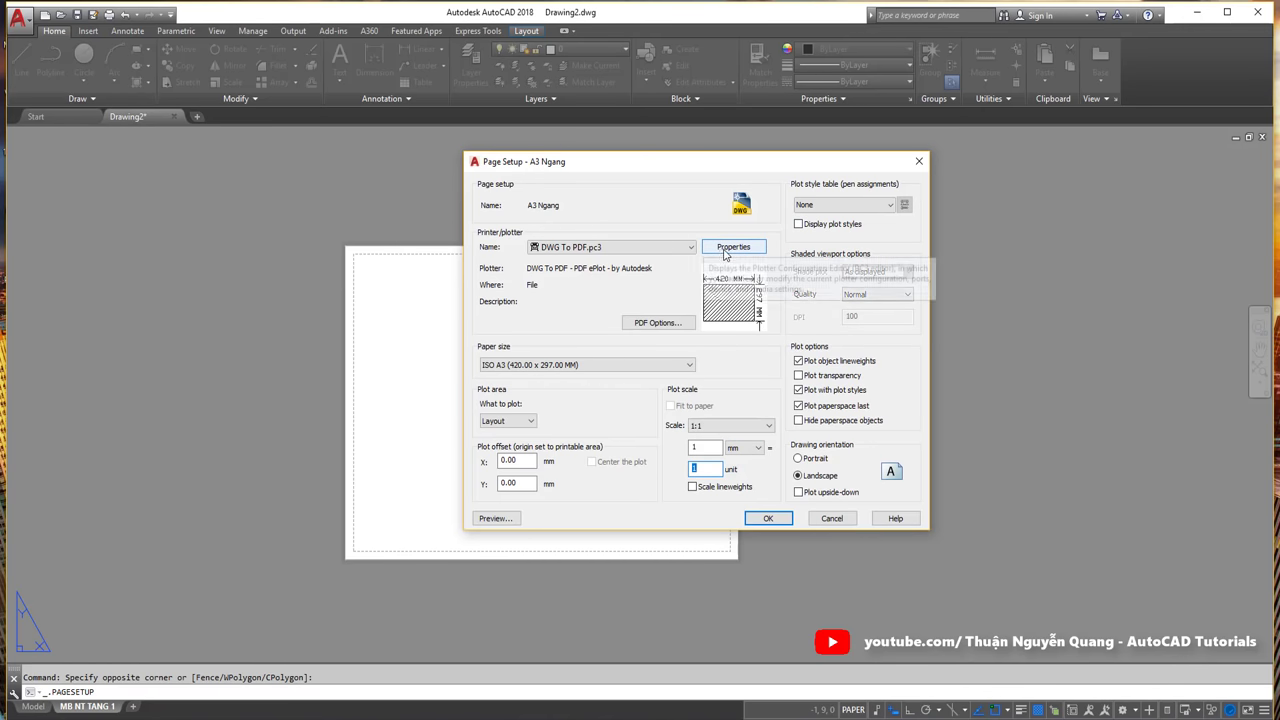
left_click_drag(720, 172, 568, 183)
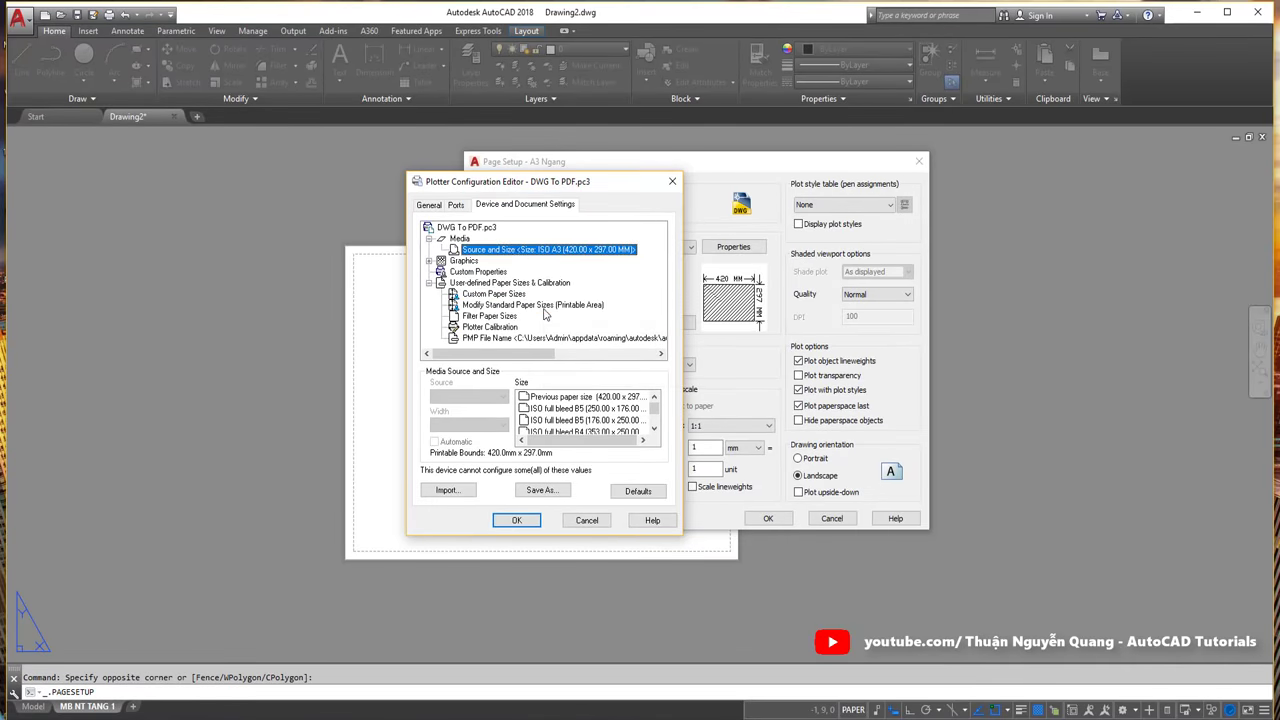
left_click(560, 304)
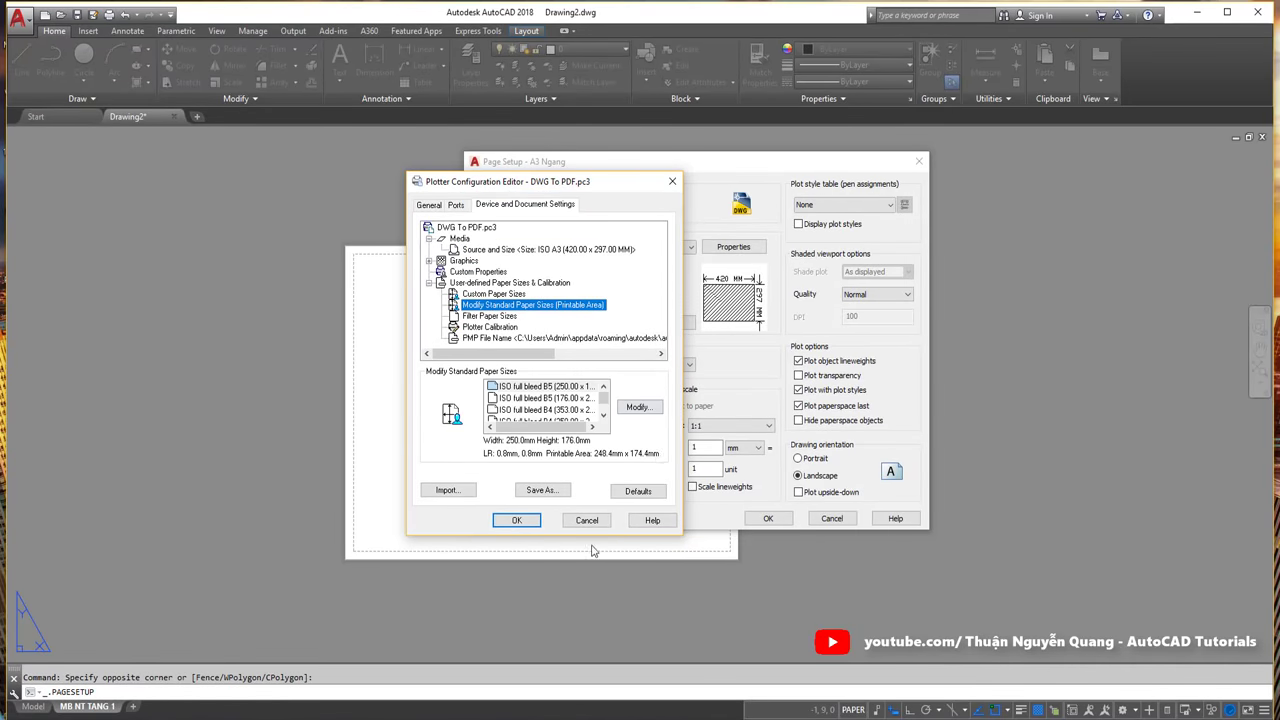
left_click_drag(561, 537, 561, 652)
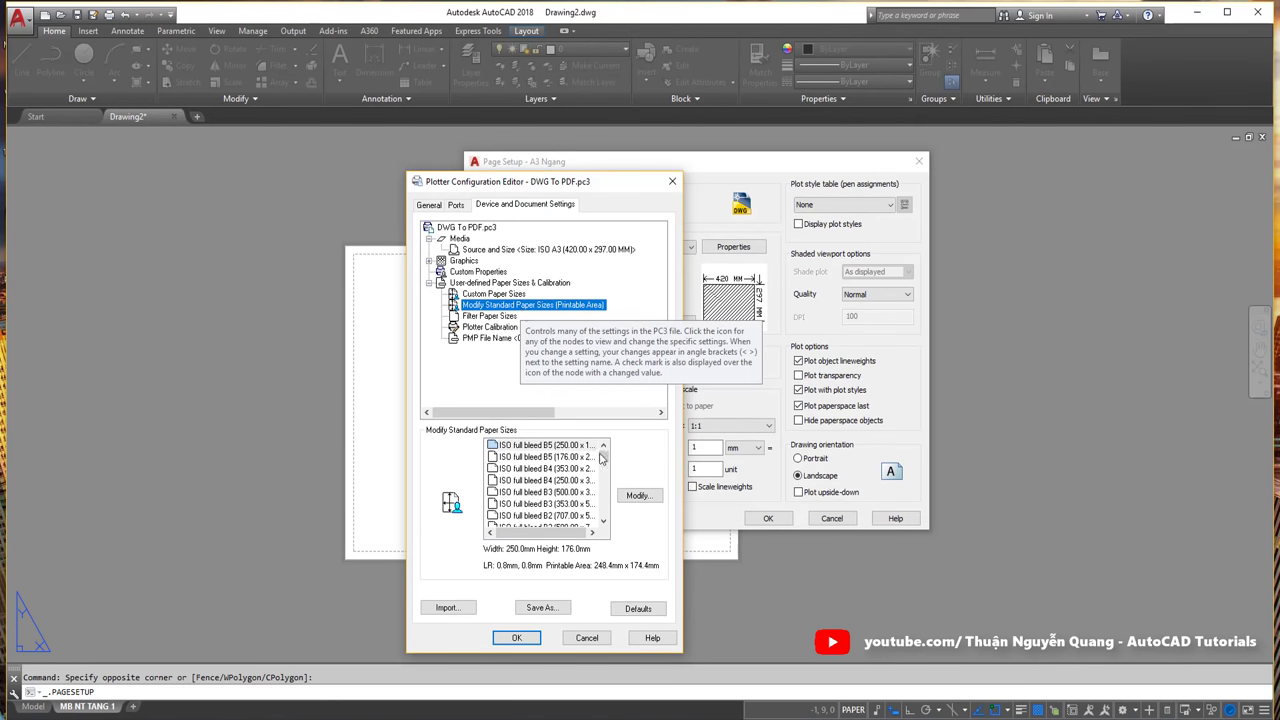
left_click_drag(520, 181, 309, 171)
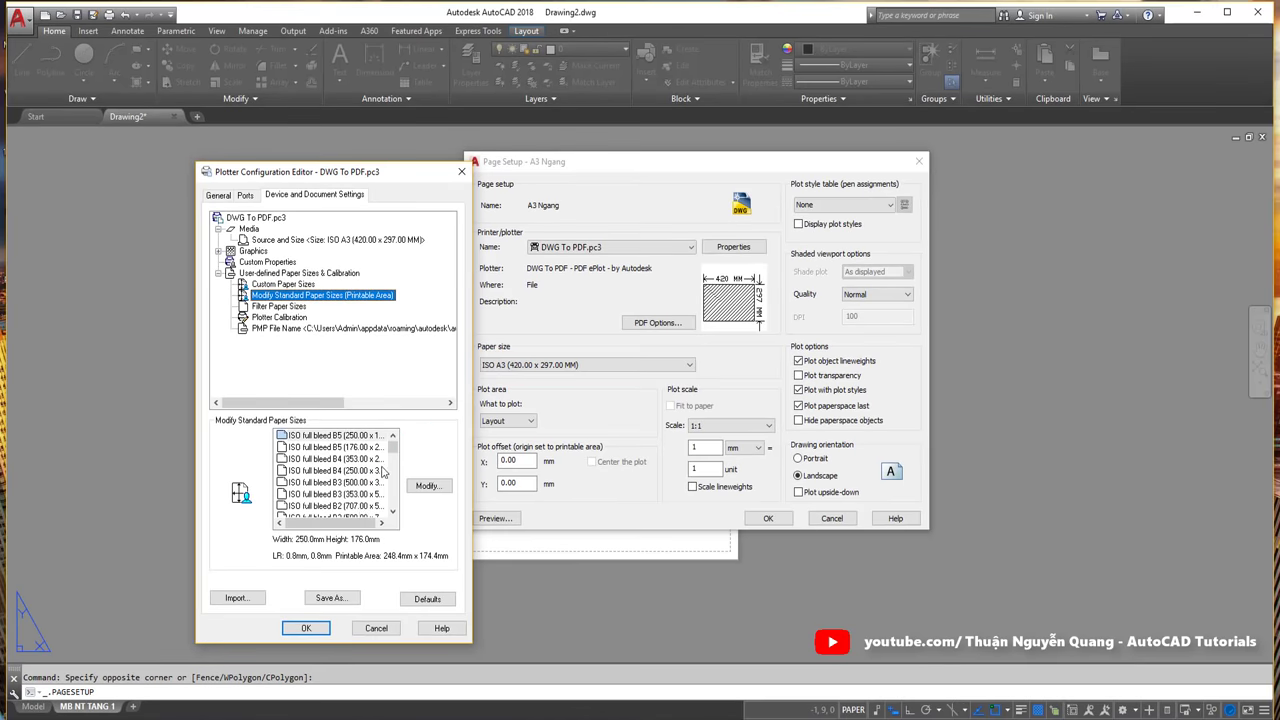
scroll(391, 465, "down", 2)
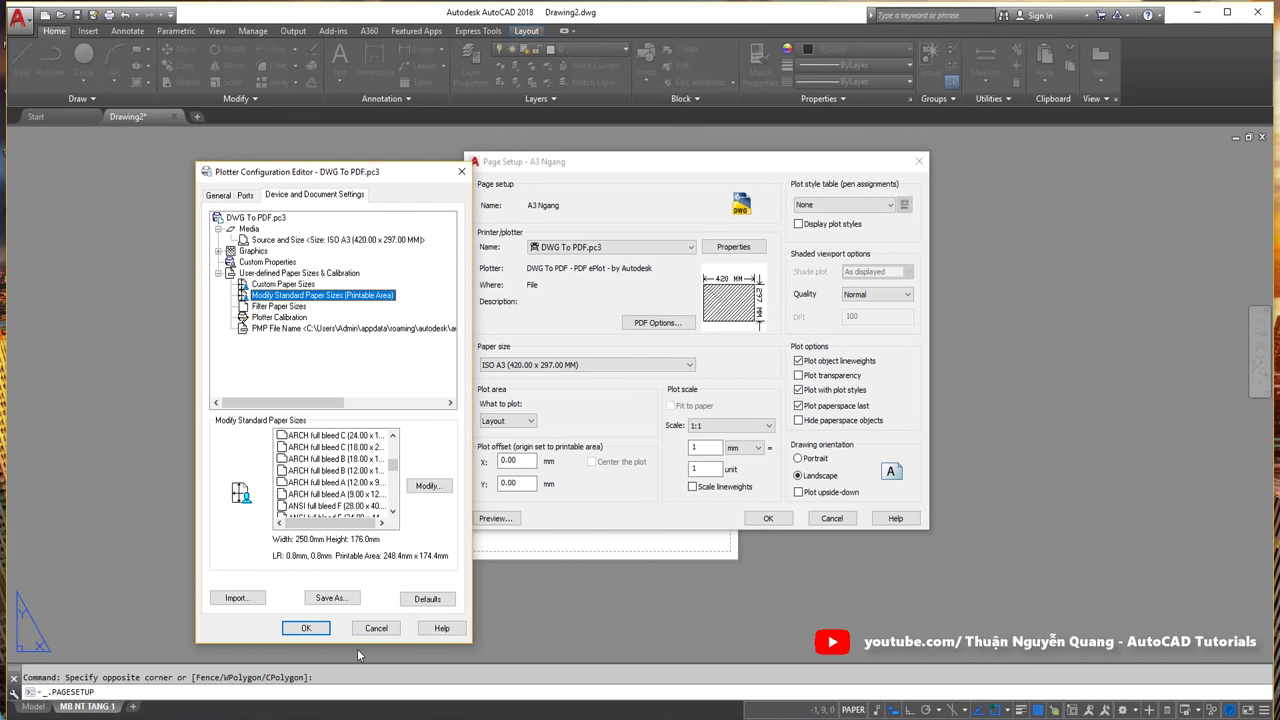
left_click_drag(357, 643, 357, 675)
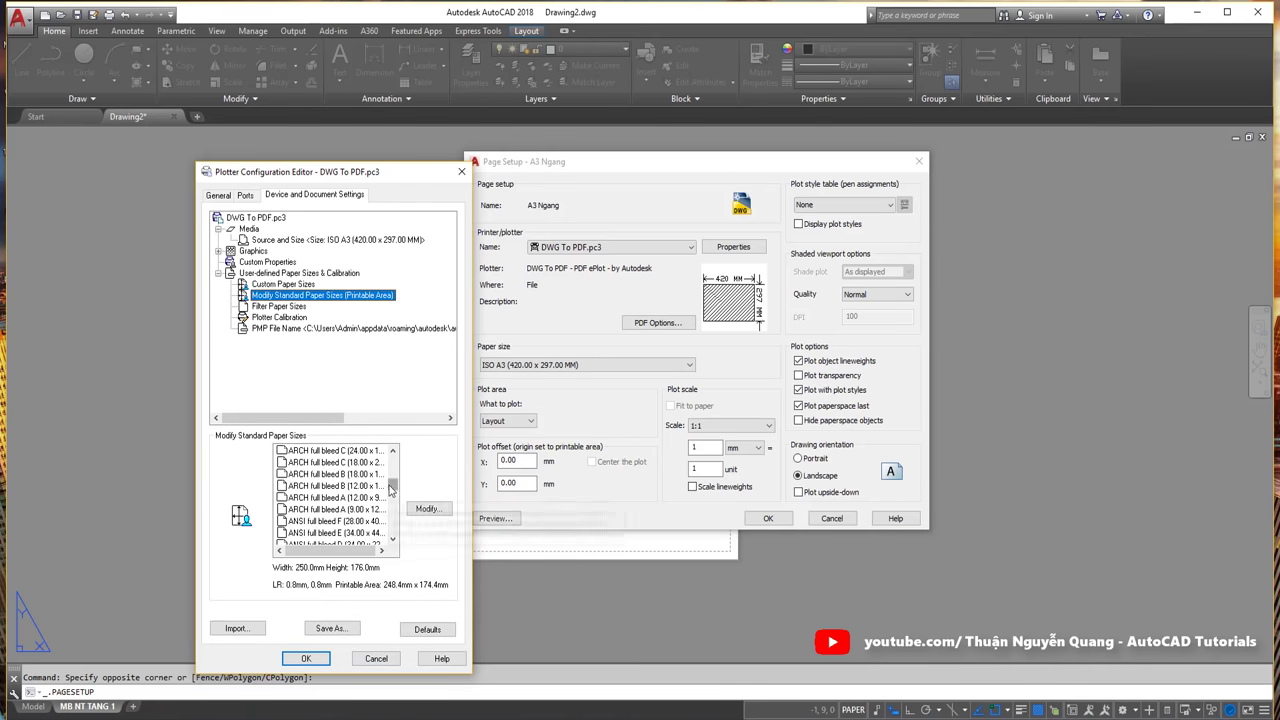
scroll(360, 484, "down", 2)
scroll(360, 484, "down", 3)
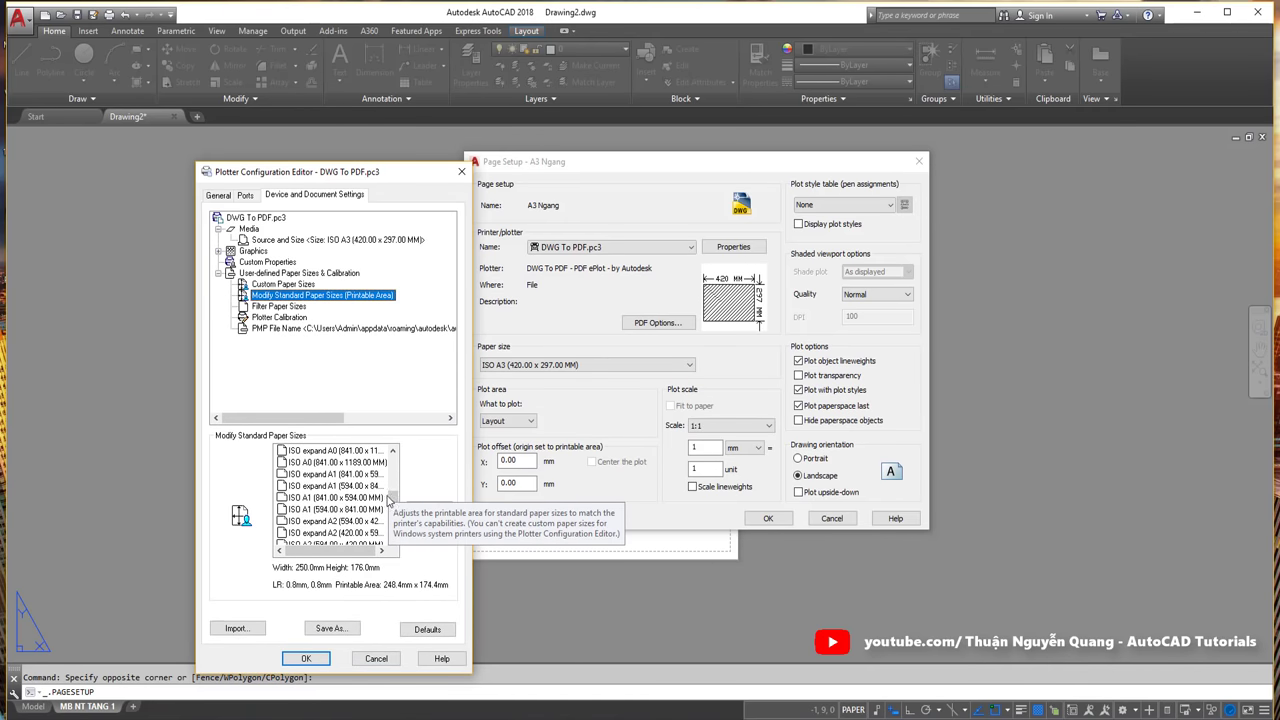
scroll(389, 500, "down", 2)
scroll(342, 498, "down", 2)
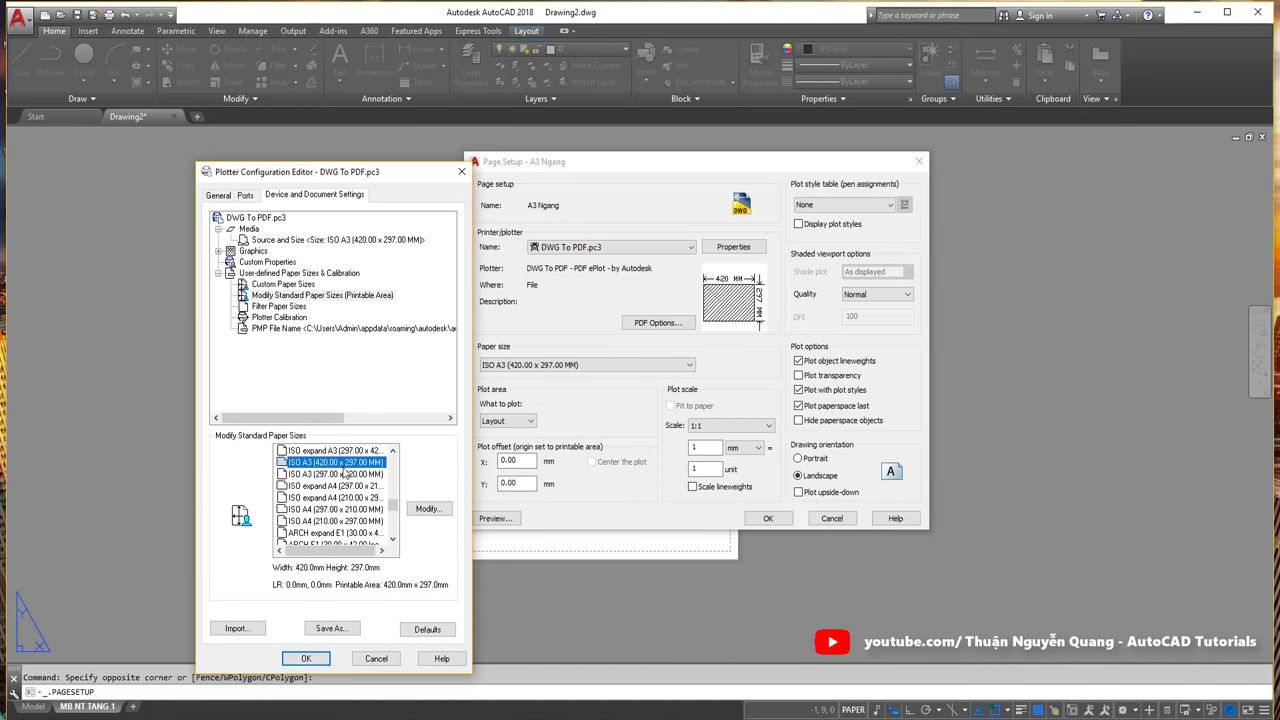
Step: Set the ISO A3 (420.00 x 297.00 MM) paper margins to zero and apply the change
left_click(300, 462)
left_click(427, 508)
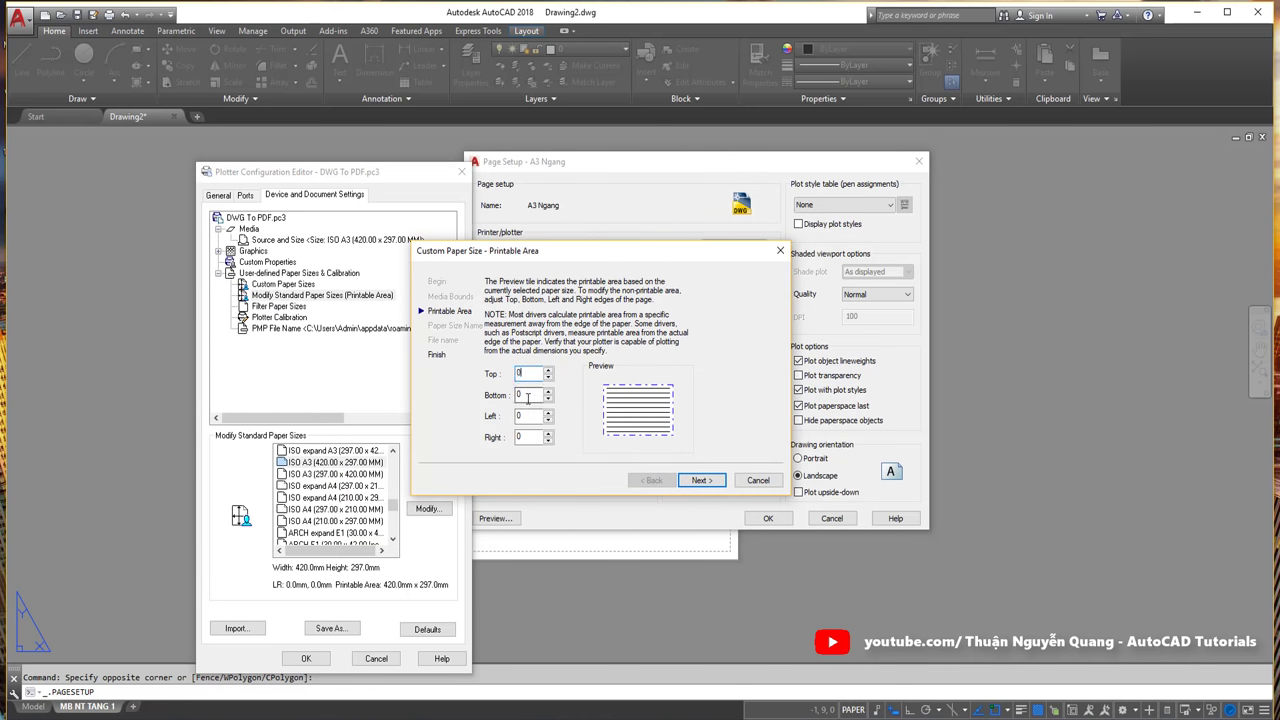
left_click(701, 480)
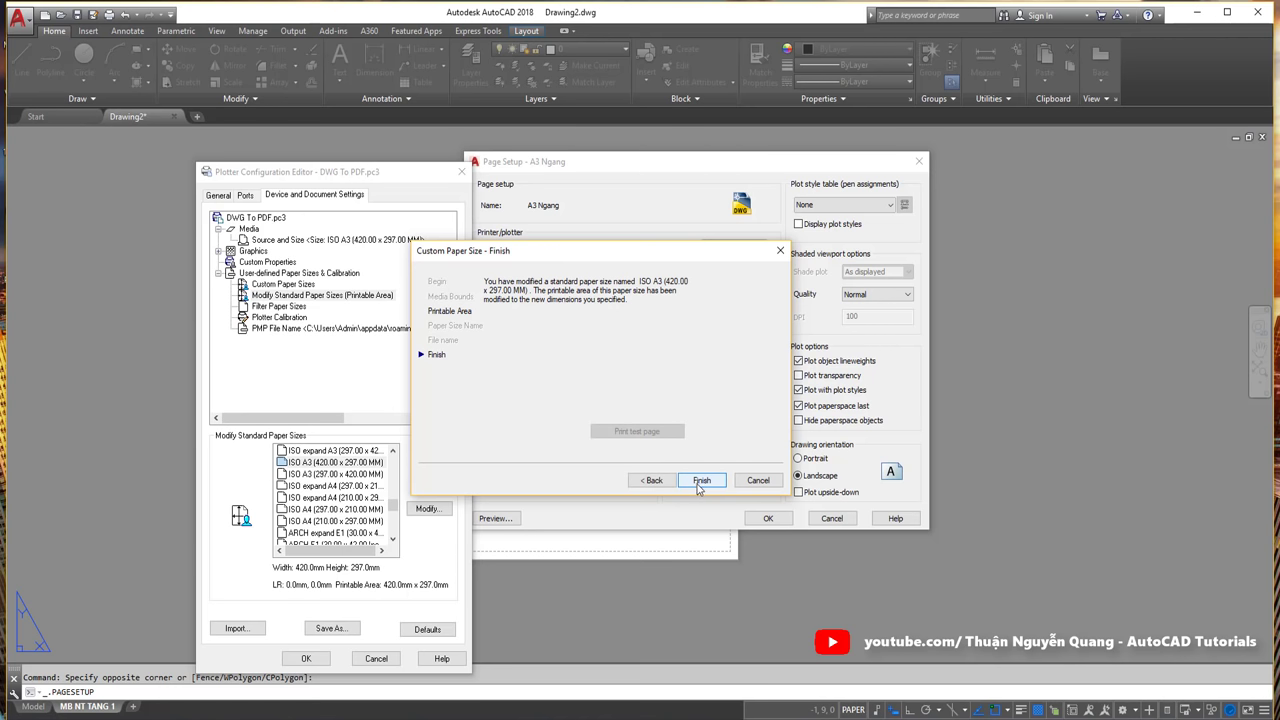
left_click(701, 480)
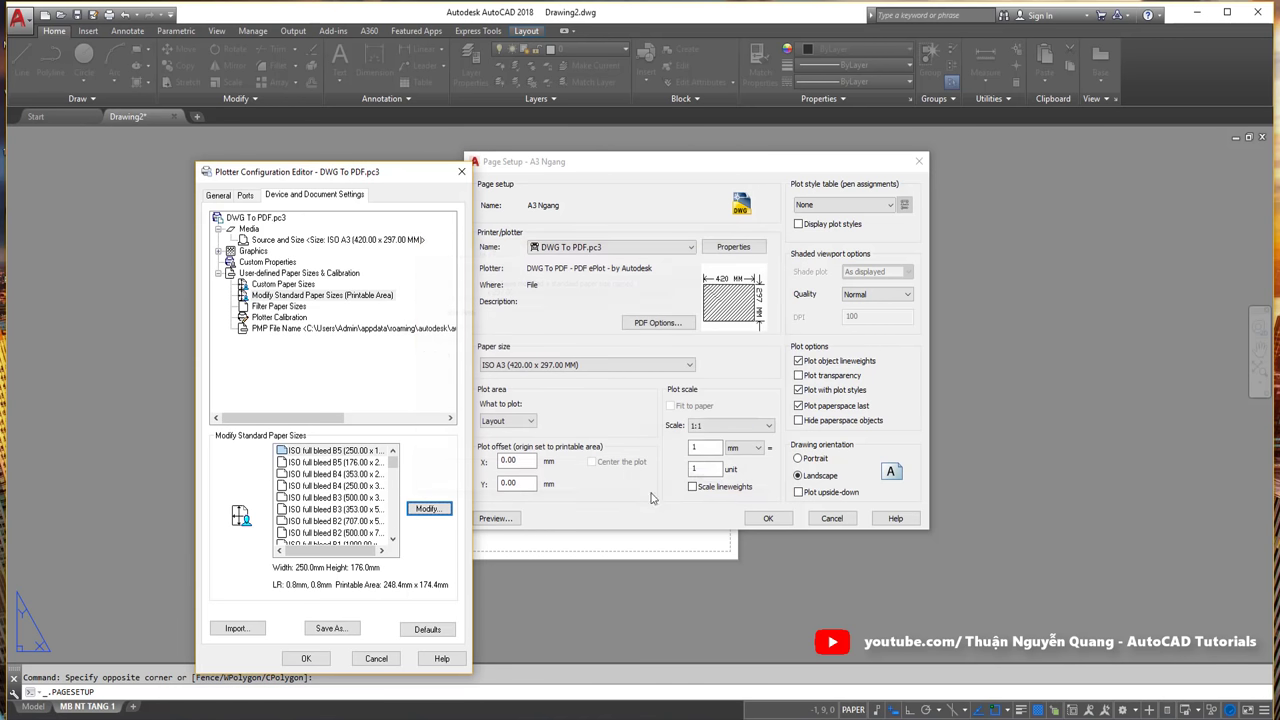
left_click(313, 659)
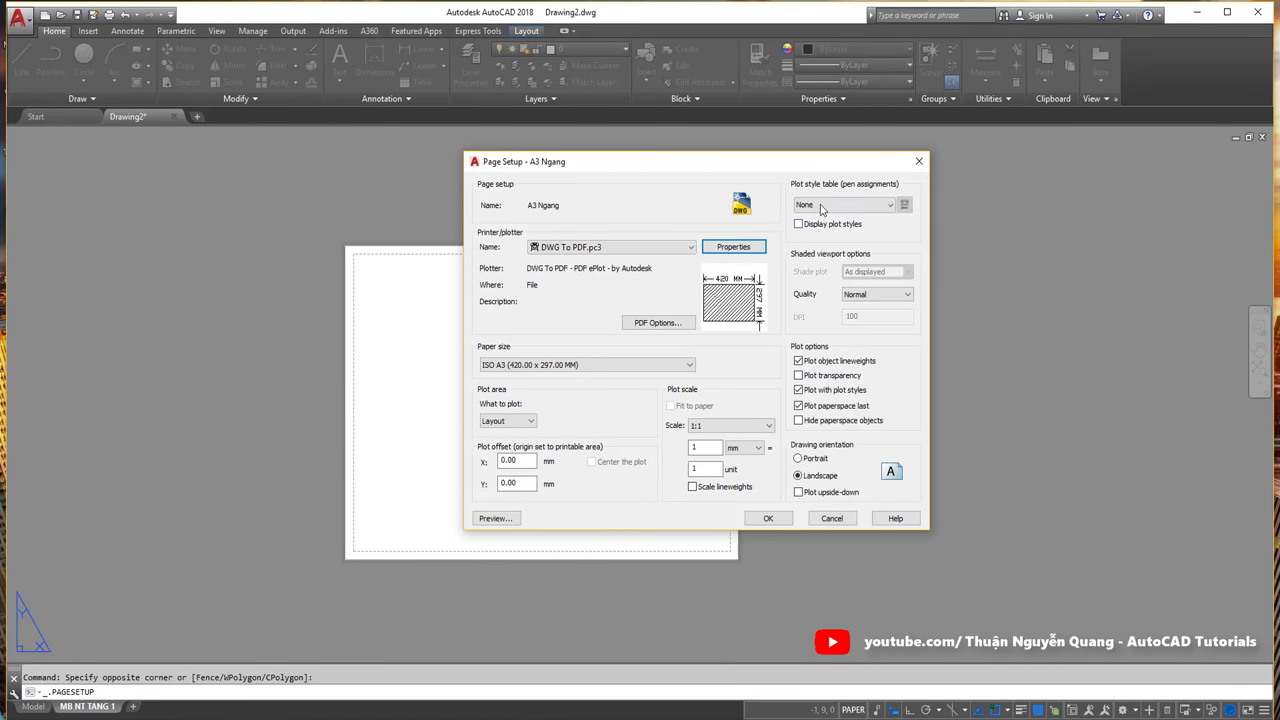
Step: Assign the monochrome.ctb plot style table and save the A3 Ngang page setup
left_click(820, 205)
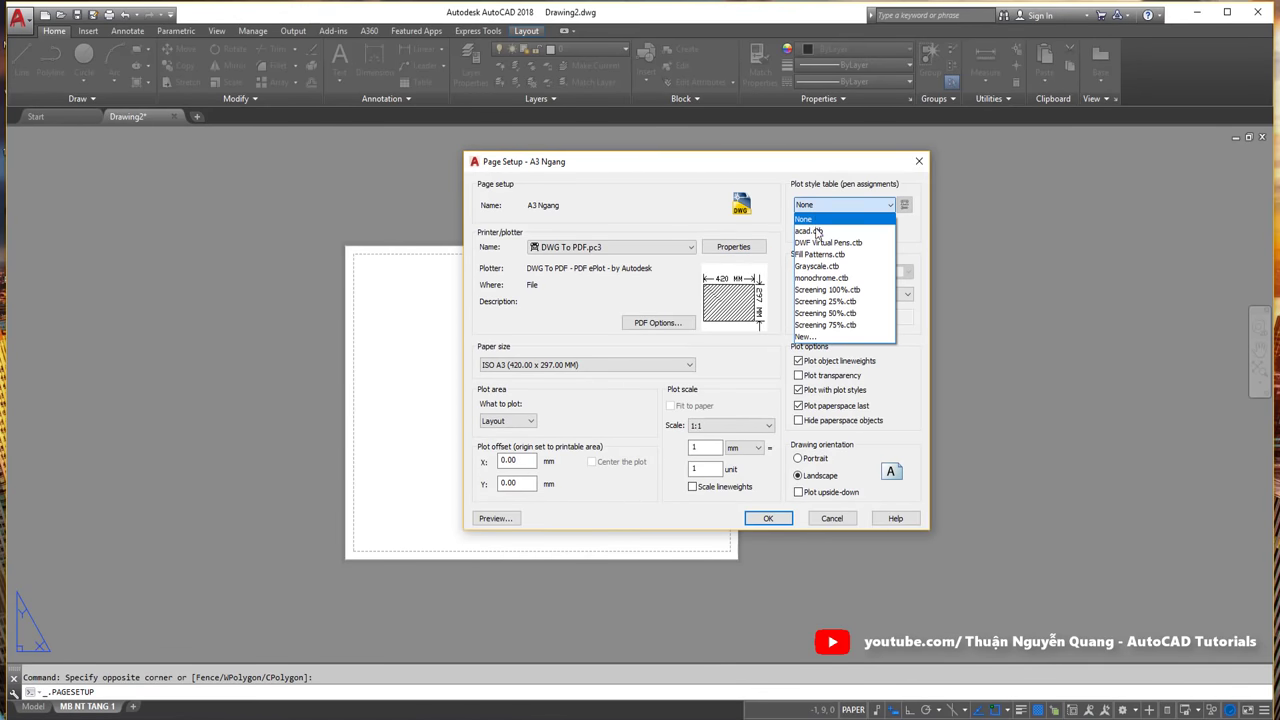
left_click(822, 278)
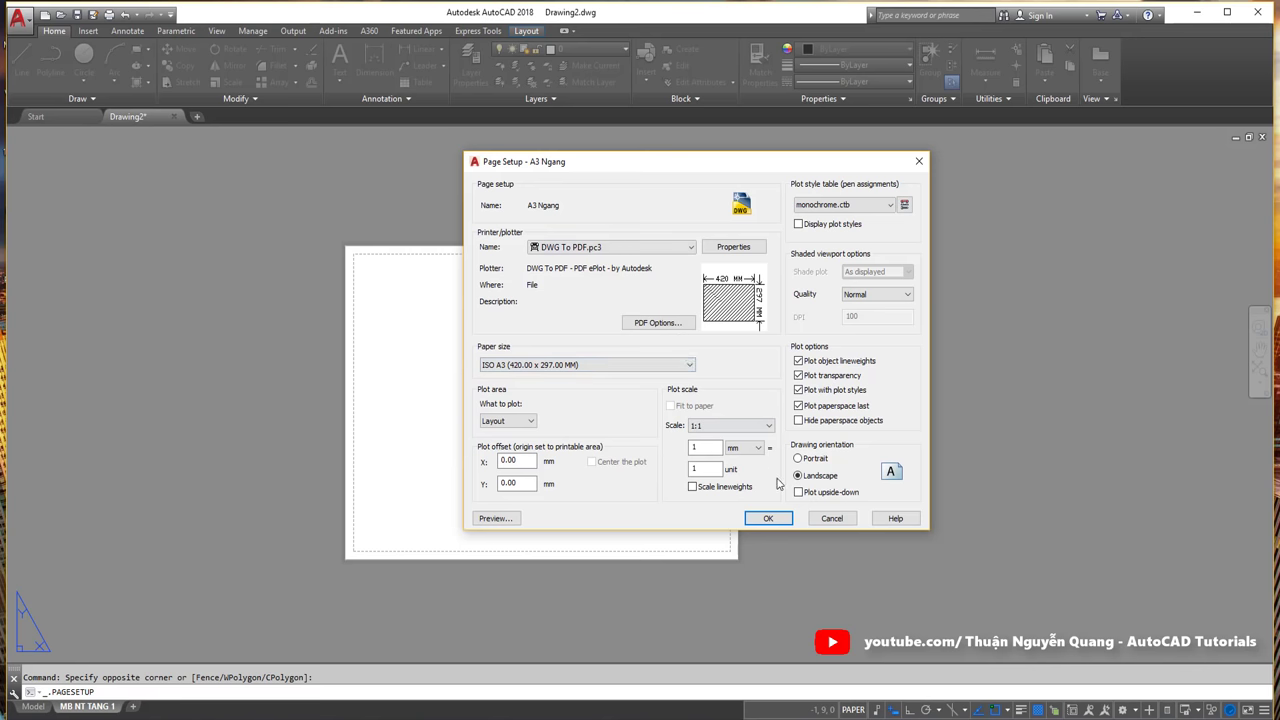
left_click(768, 518)
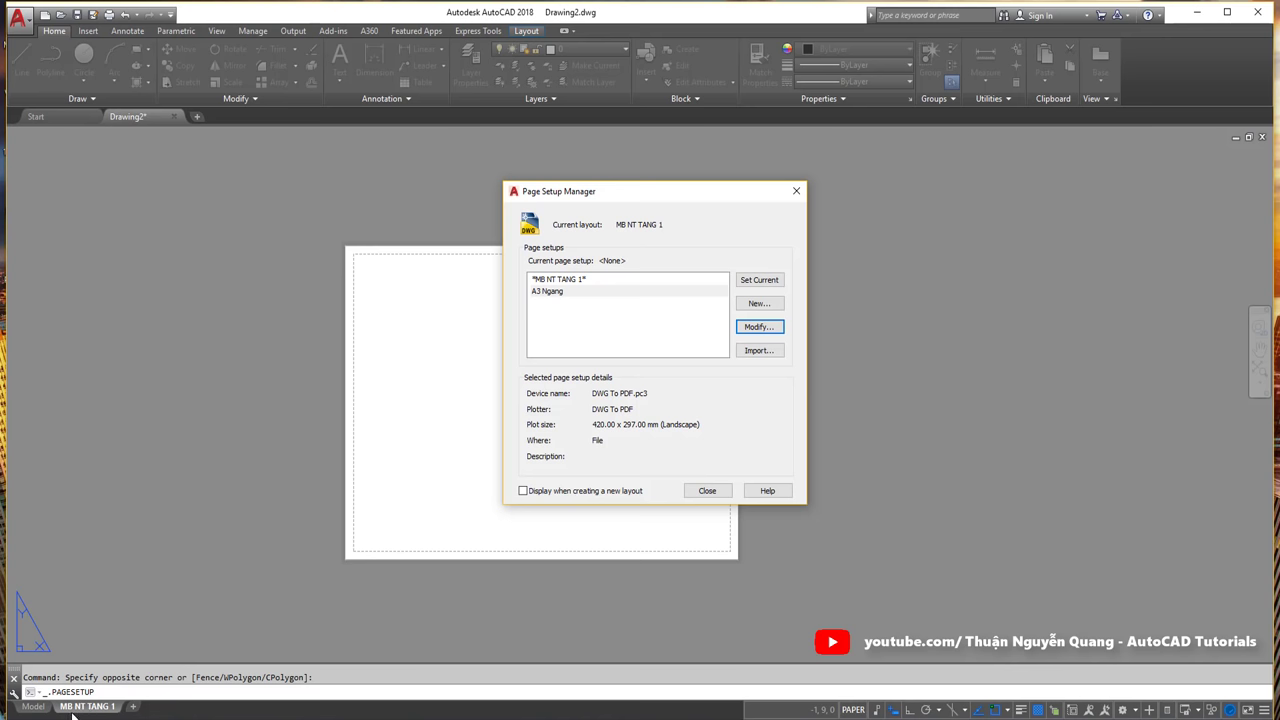
Step: Make A3 Ngang the current page setup and close the Page Setup Manager
left_click(558, 295)
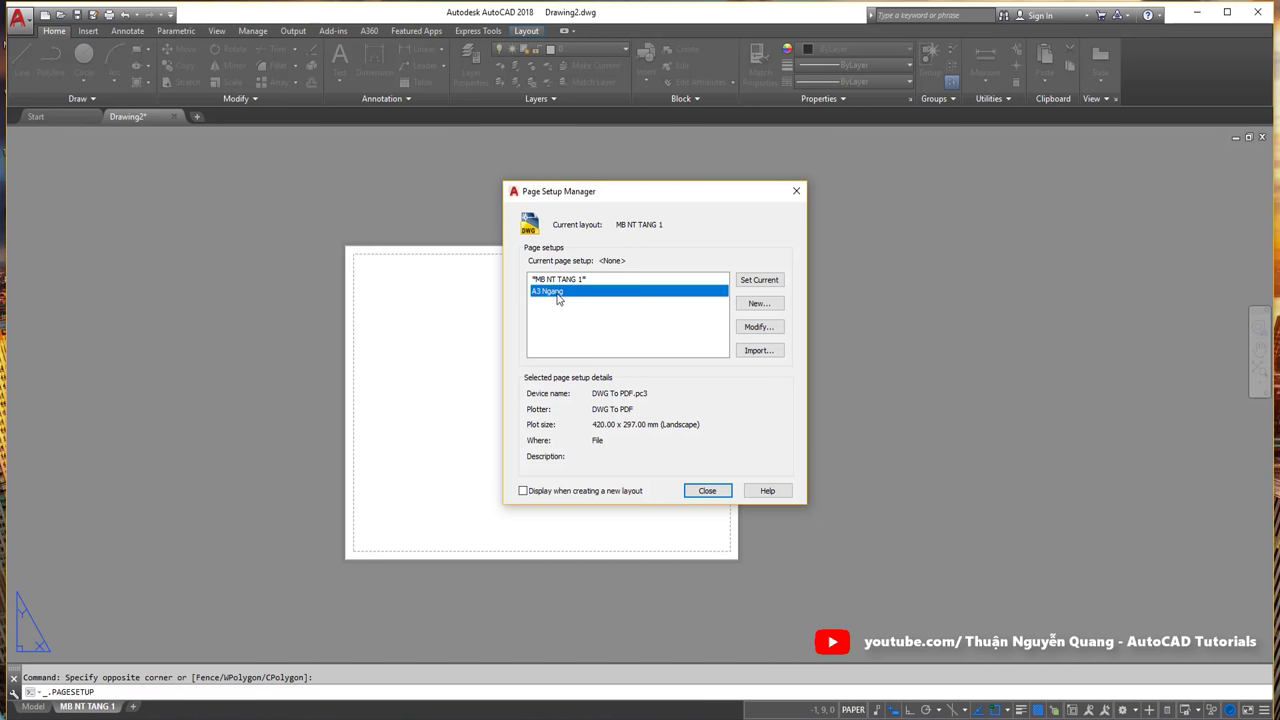
left_click(755, 283)
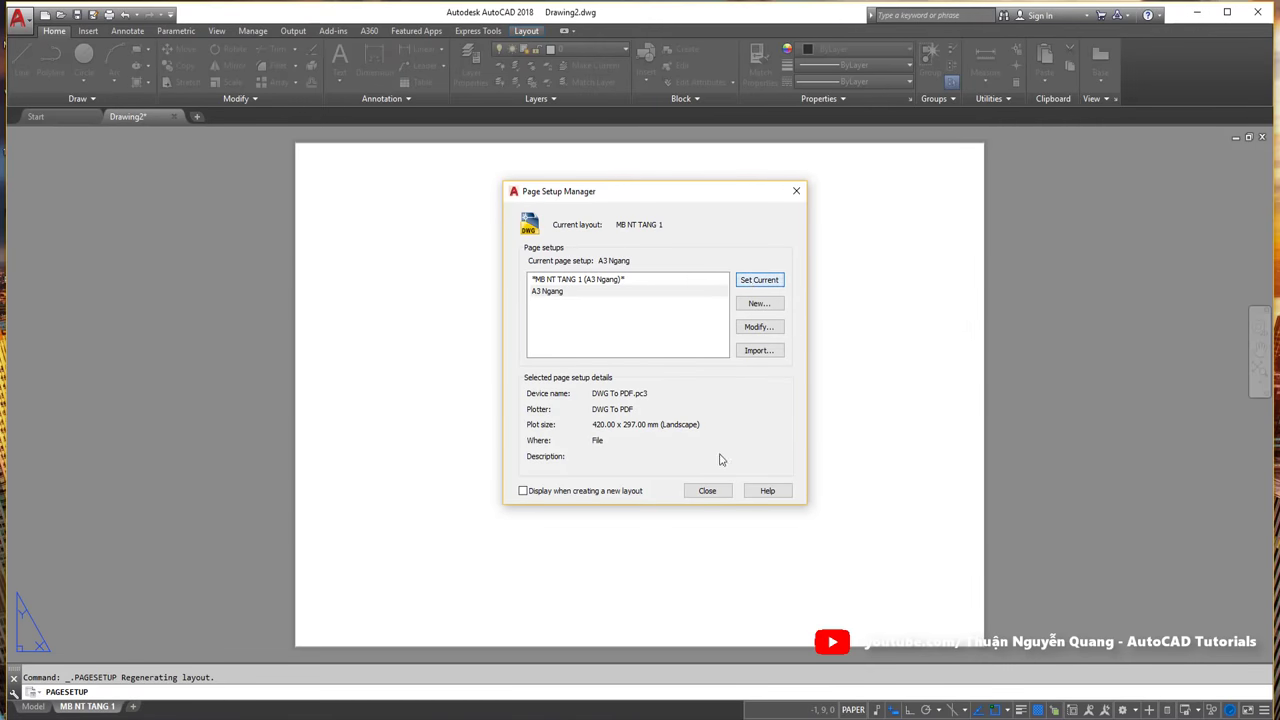
left_click(707, 491)
scroll(617, 380, "down", 2)
Step: Click around the blank A3 landscape sheet and pan it to the centre of the view
left_click(463, 265)
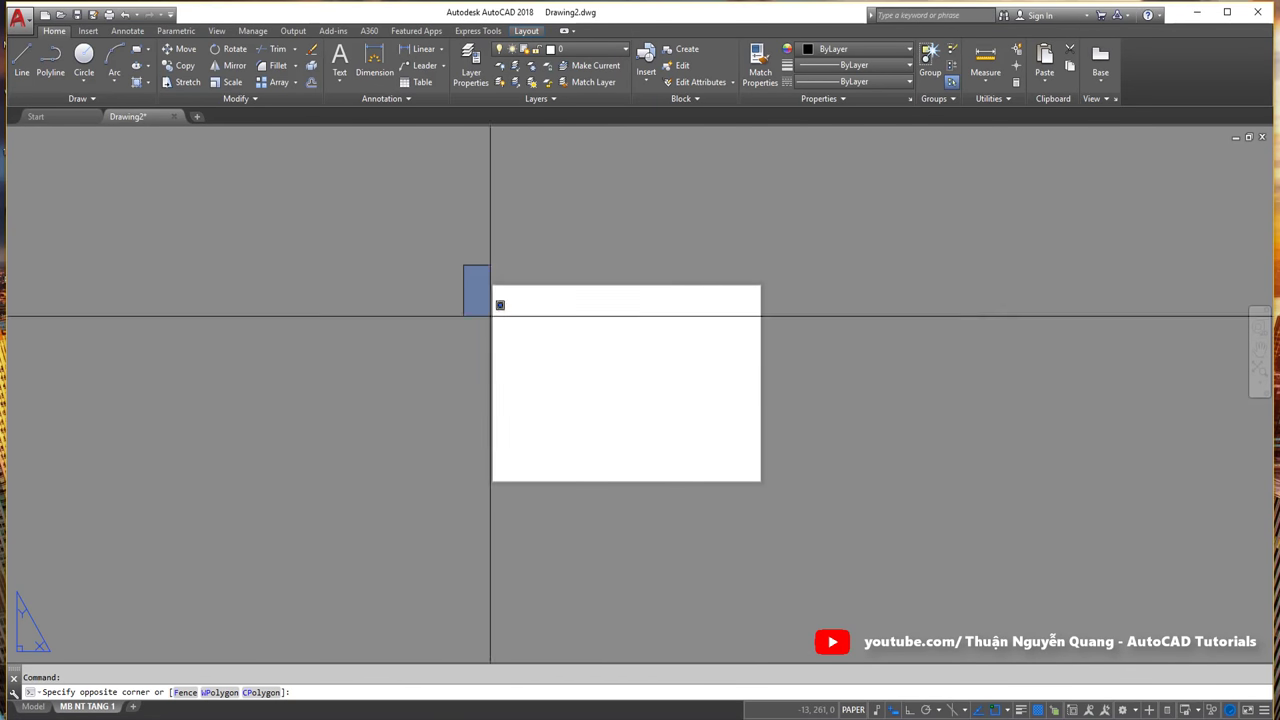
left_click(787, 491)
left_click(451, 243)
left_click(706, 423)
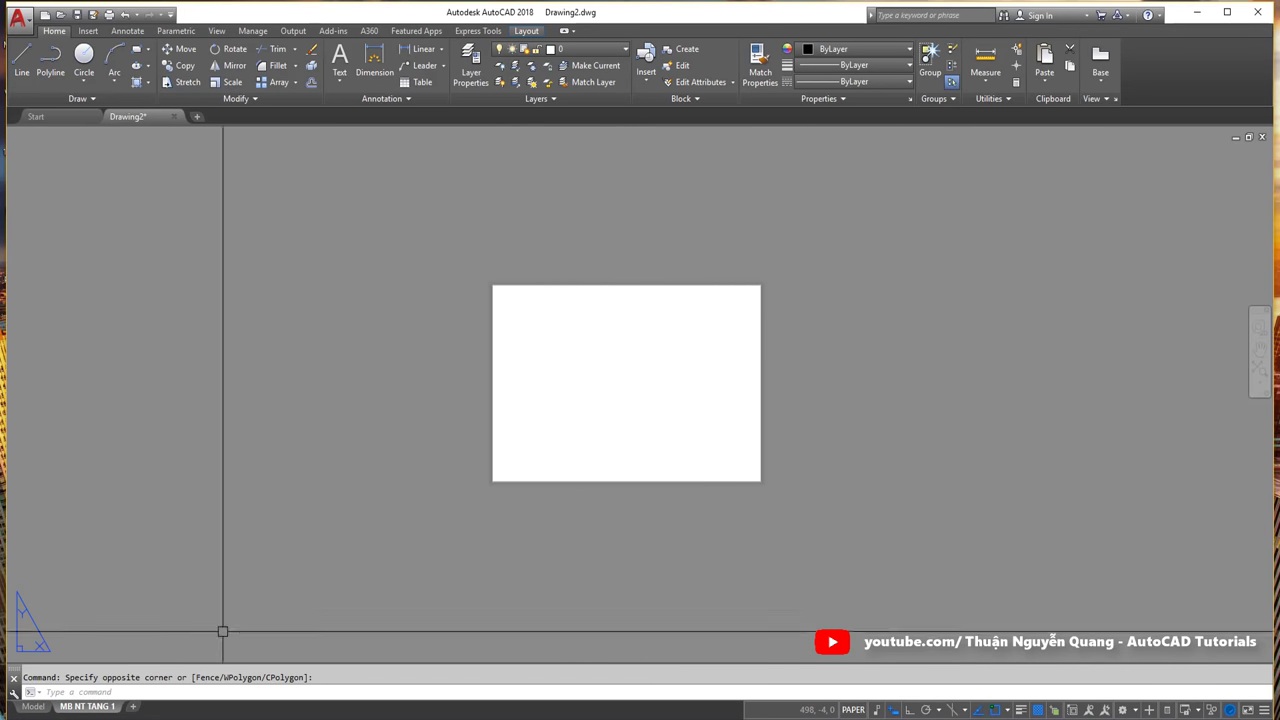
left_click(440, 266)
left_click(814, 503)
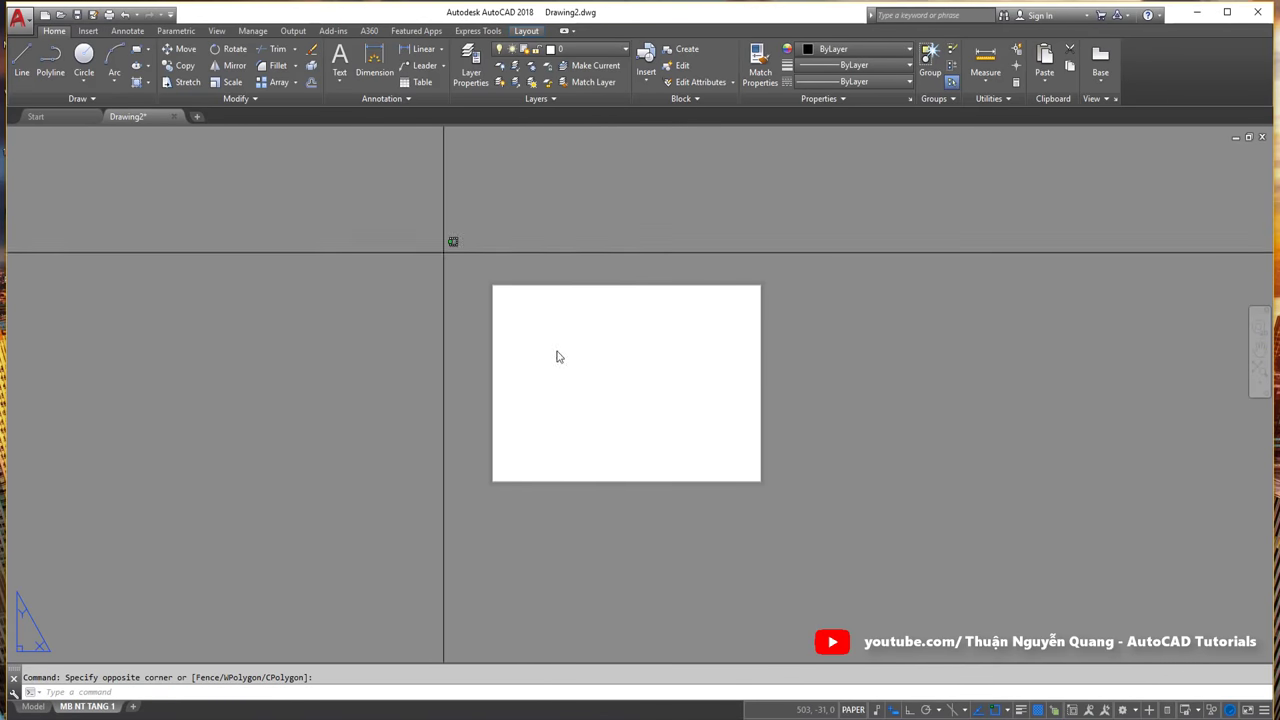
left_click(443, 240)
left_click(792, 505)
left_click(457, 266)
left_click(757, 491)
left_click(474, 266)
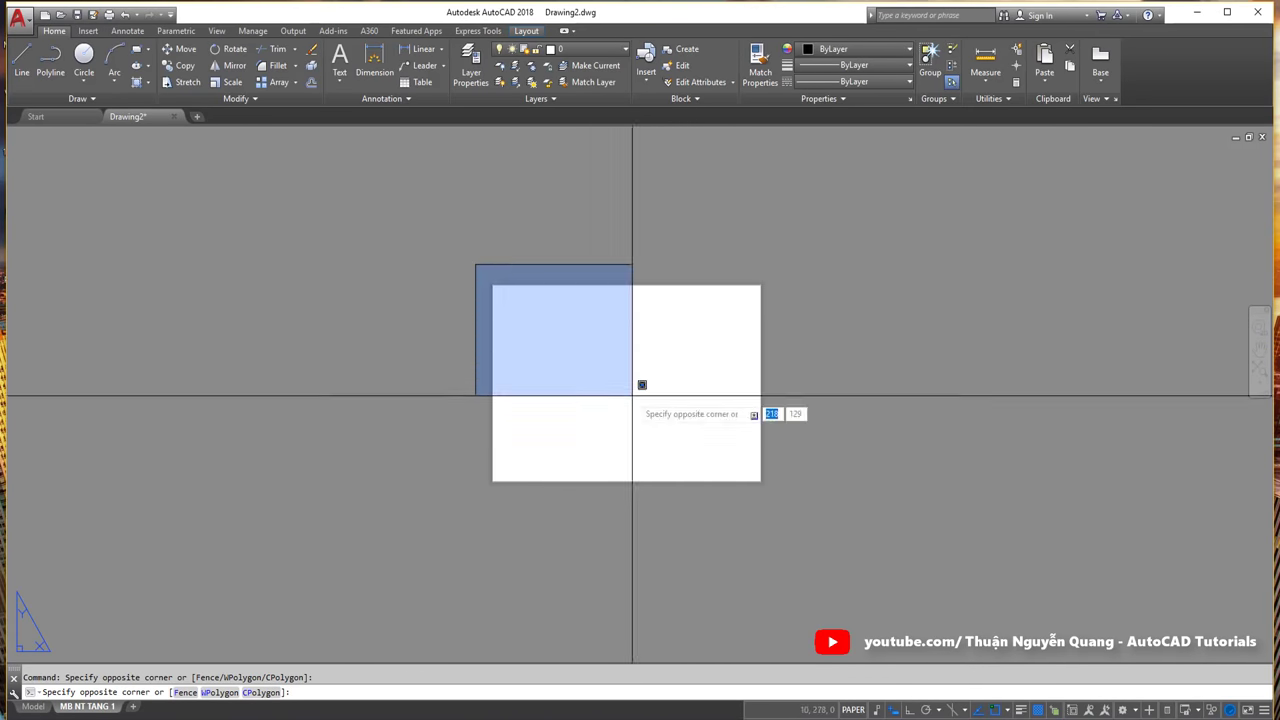
left_click(634, 386)
scroll(510, 285, "up", 2)
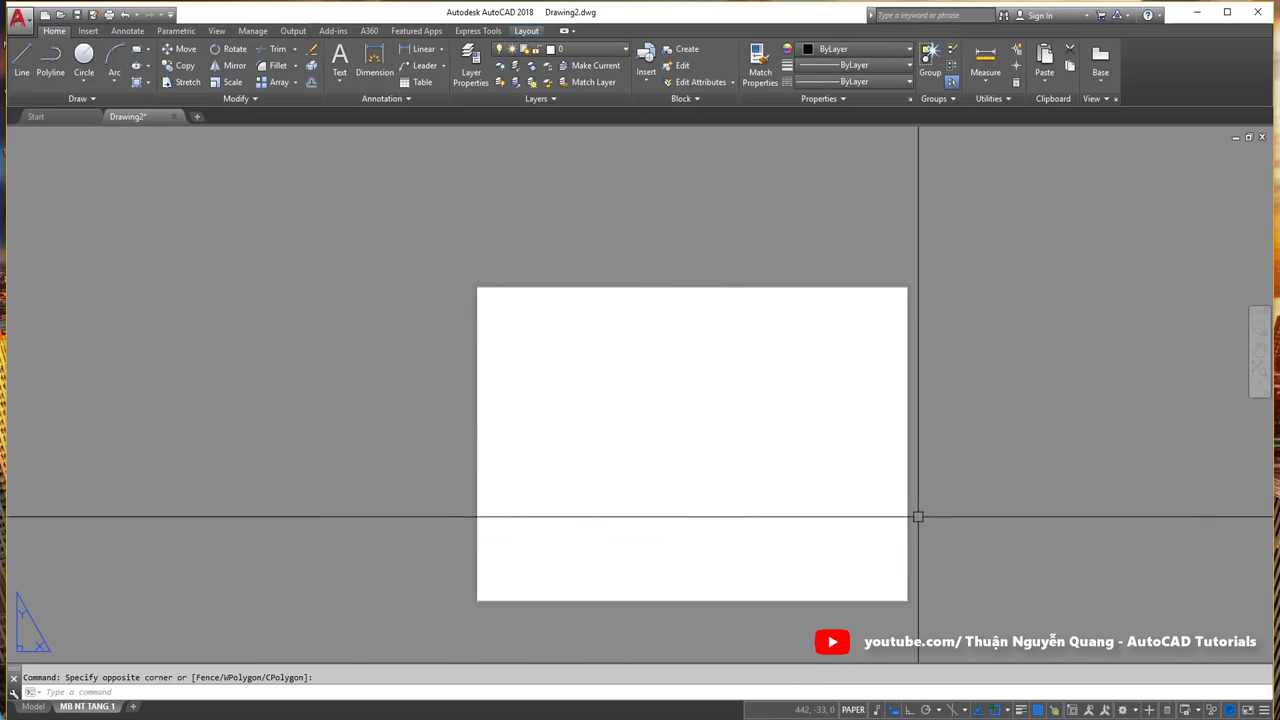
middle_click_drag(836, 501, 776, 481)
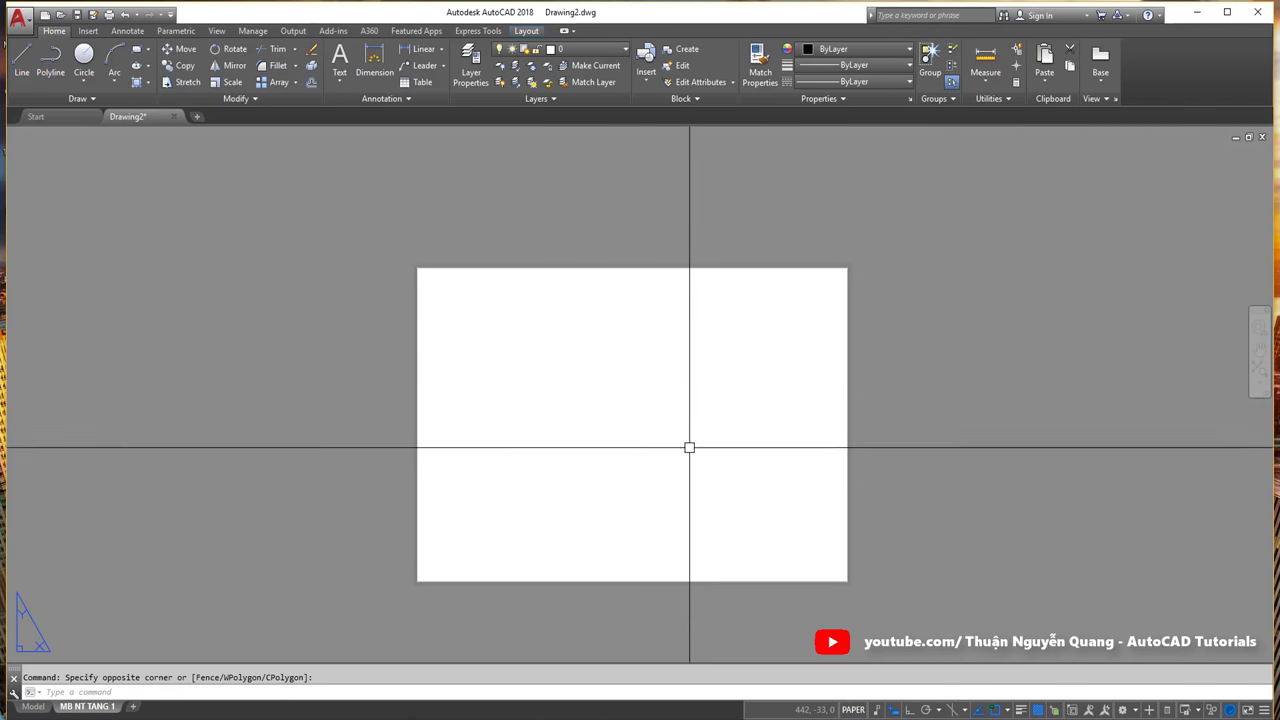
type("OP")
Step: Set the sheet/layout uniform background colour to Black in Options
key("Return")
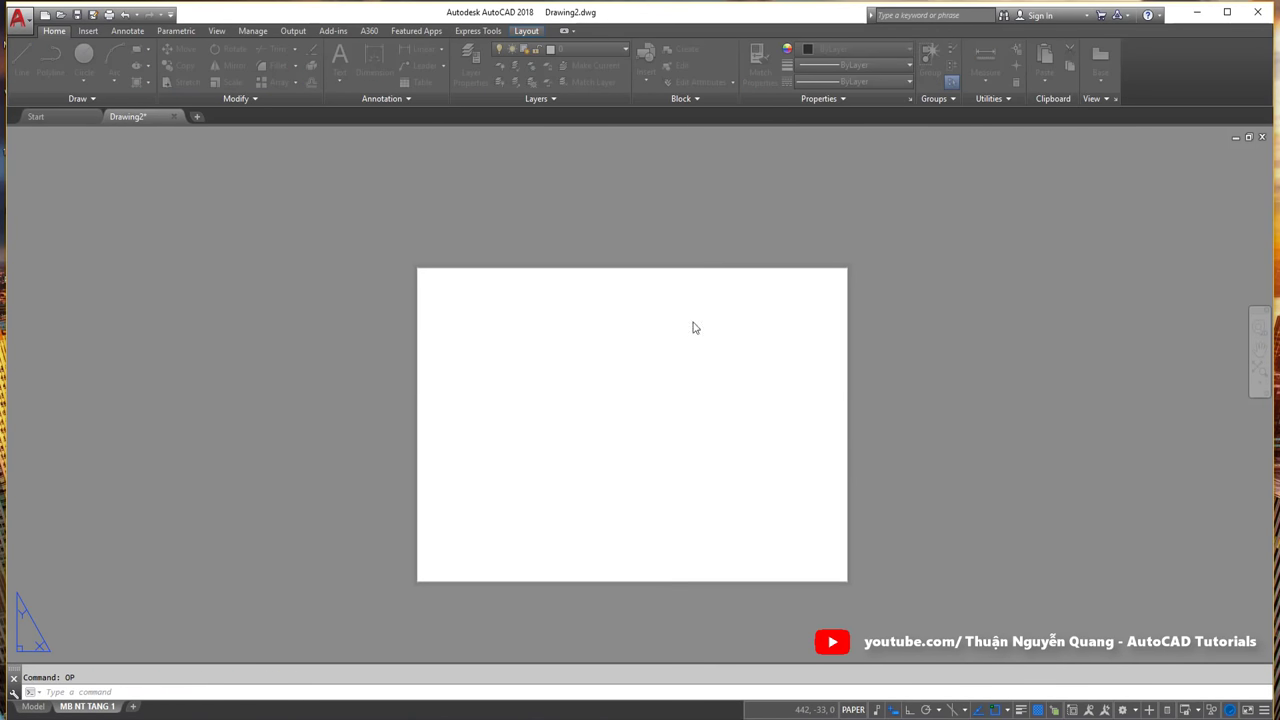
left_click(734, 188)
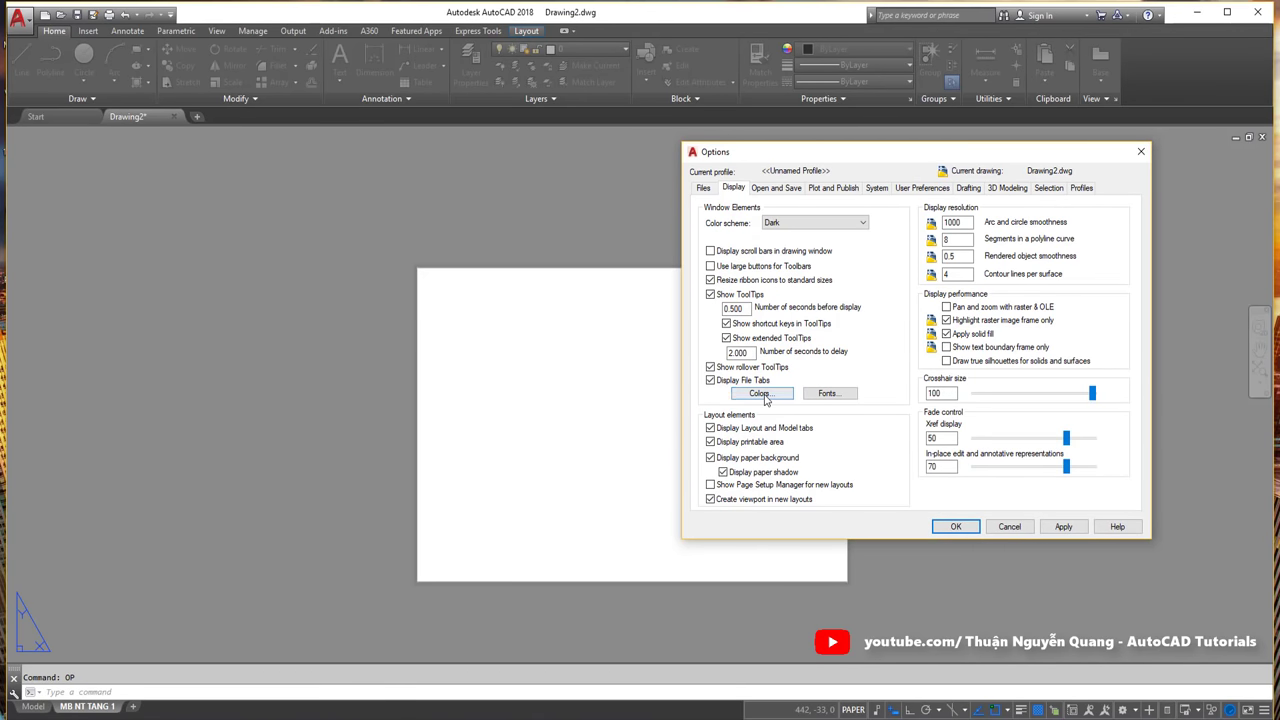
left_click(762, 394)
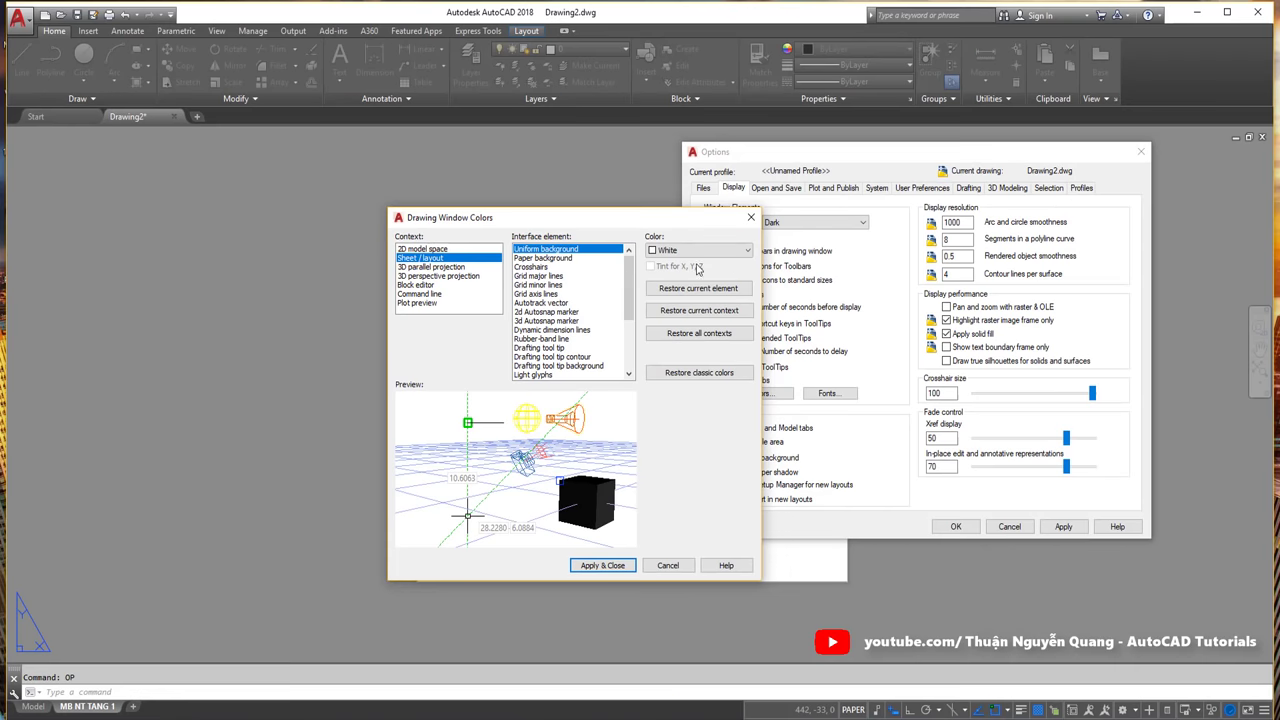
left_click(700, 252)
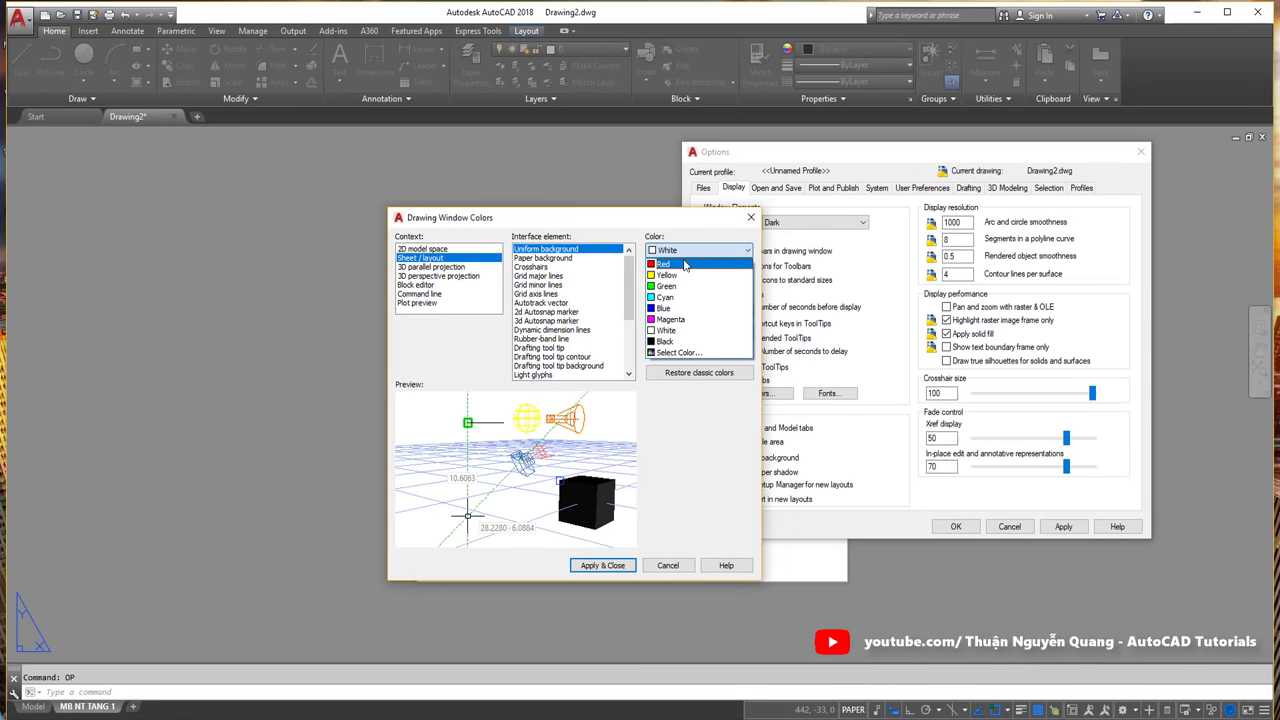
left_click(672, 342)
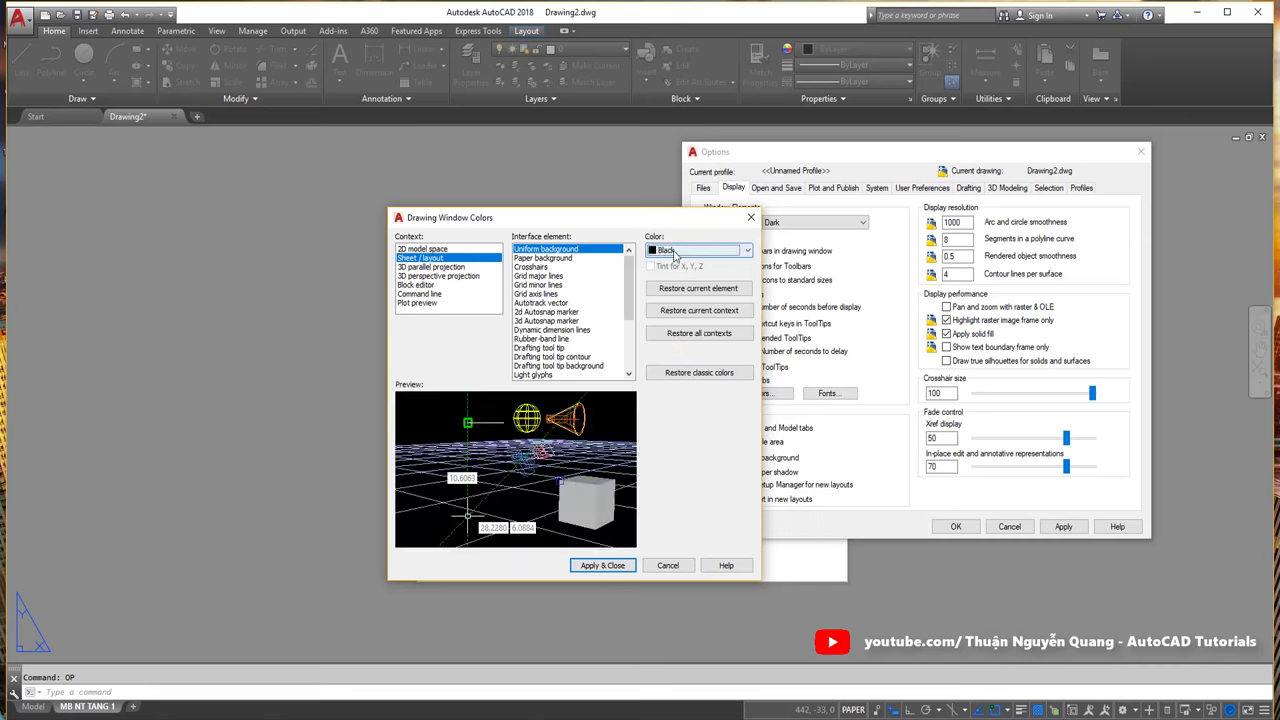
left_click(602, 565)
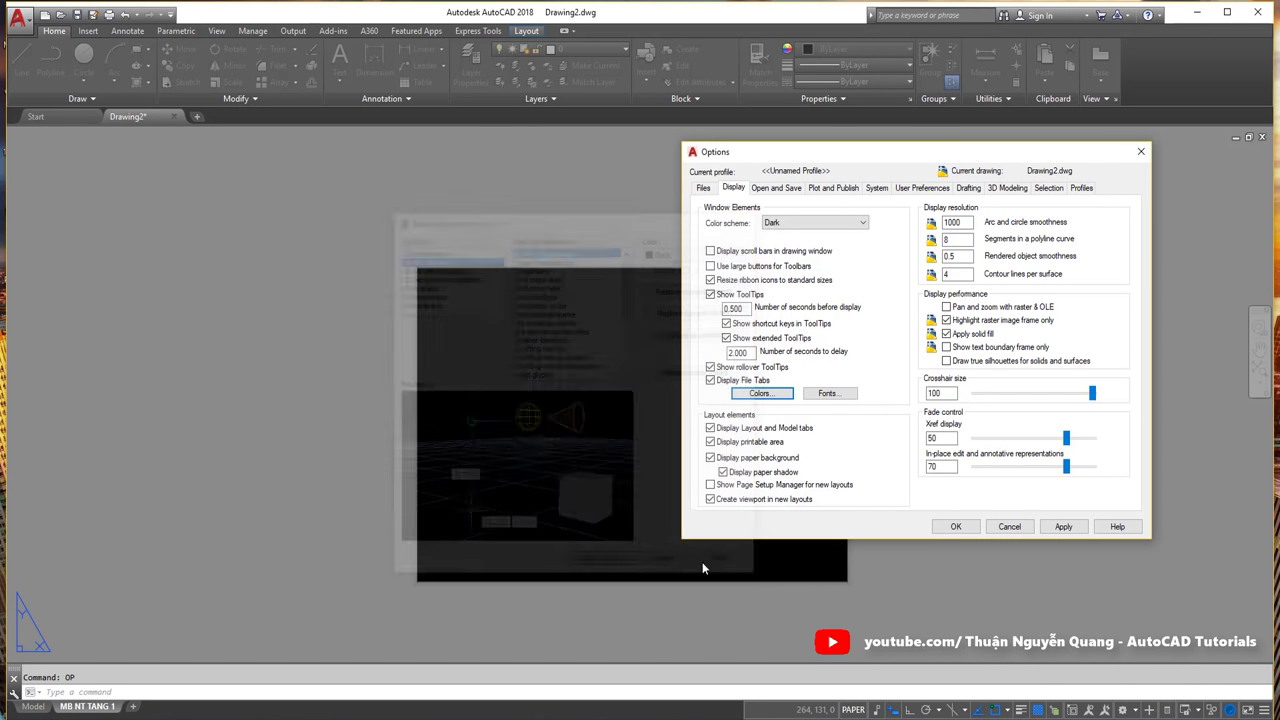
left_click(1062, 527)
Step: Recentre the black layout sheet in view and bring up the Start page
left_click(955, 527)
scroll(566, 412, "down", 4)
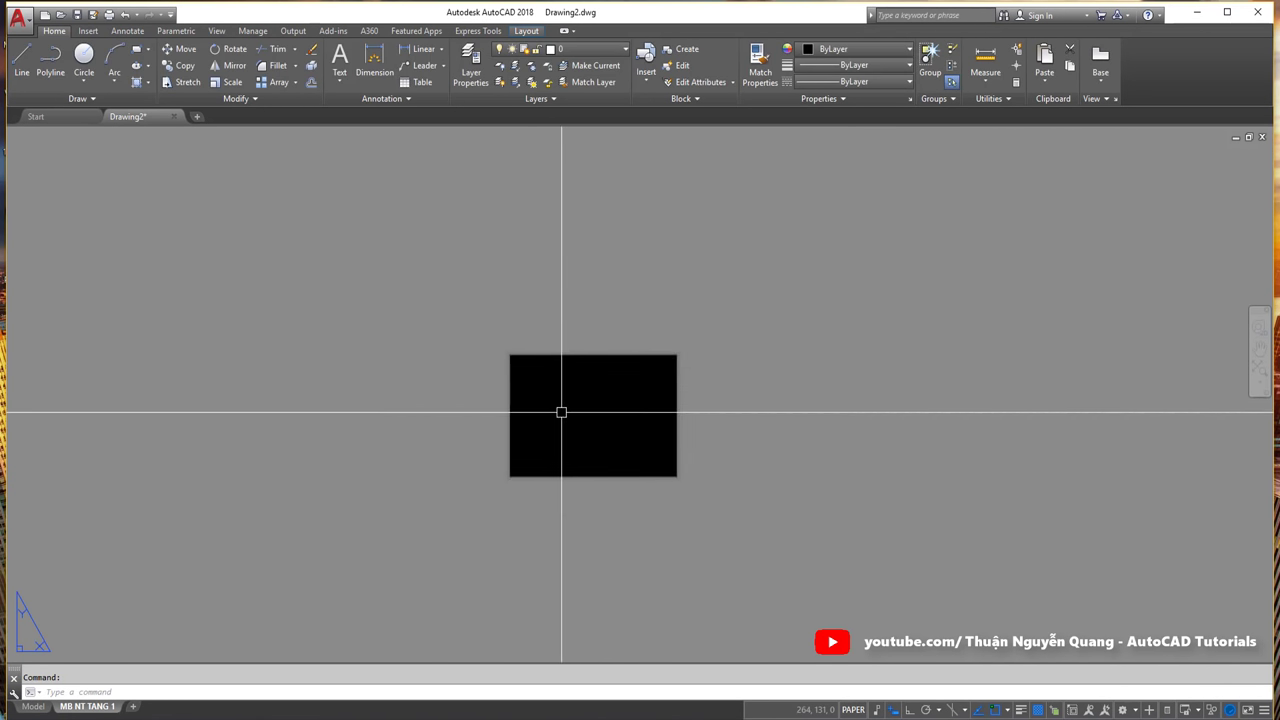
mouse_move(566, 416)
middle_mouse_down()
mouse_move(571, 357)
mouse_move(540, 369)
middle_mouse_up()
scroll(571, 357, "up", 4)
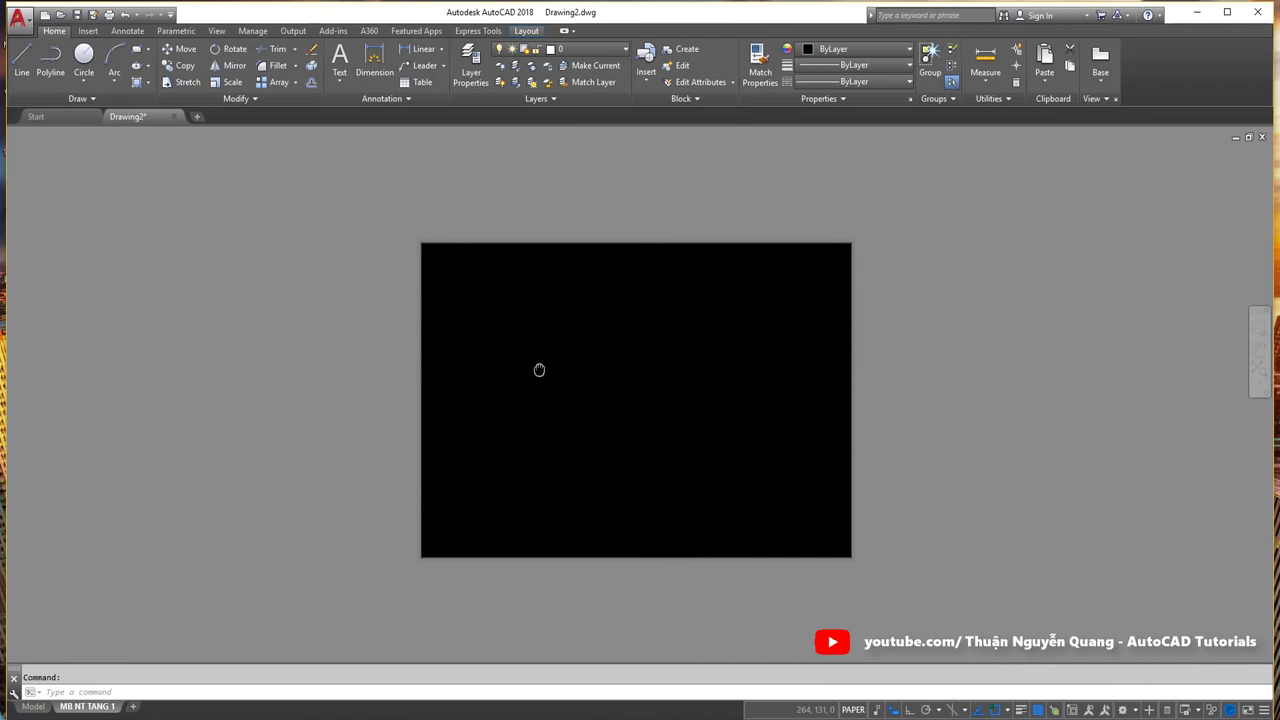
left_click(287, 183)
left_click(948, 600)
left_click(506, 349)
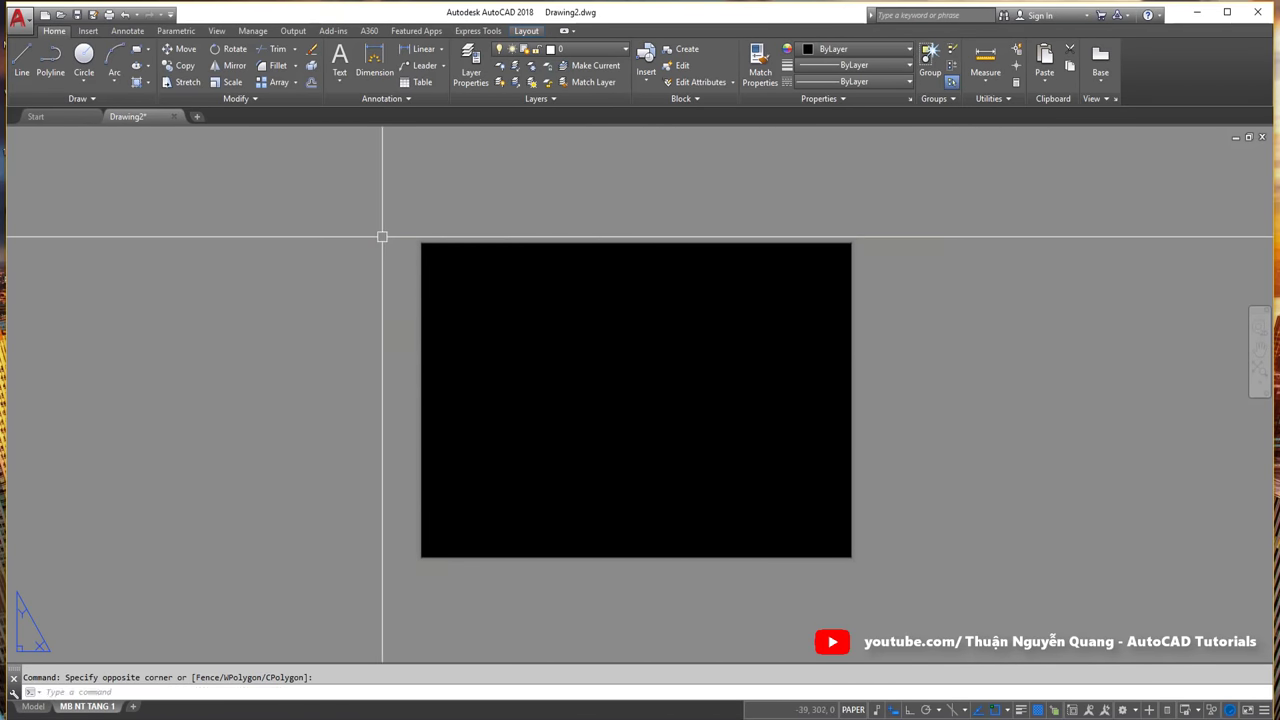
left_click(380, 213)
left_click(805, 531)
left_click(40, 116)
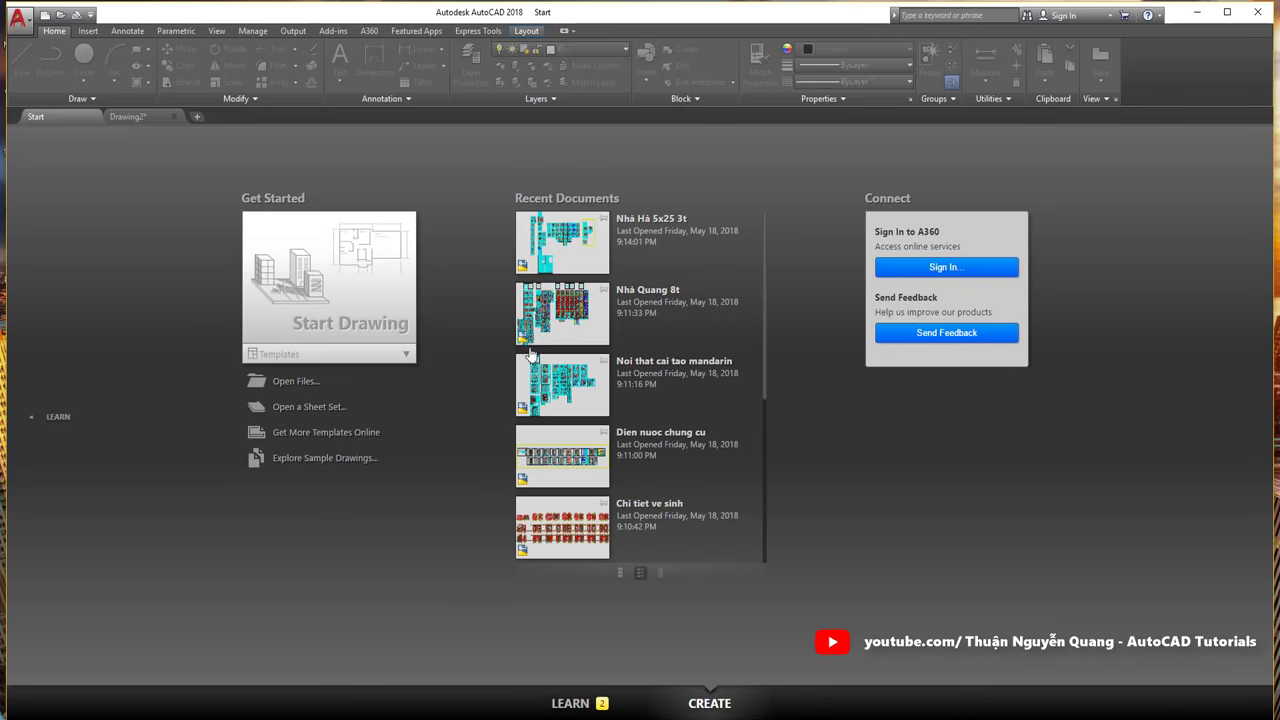
Step: In Drawing2, copy the border frame to the right of the floor plan with CO
left_click(135, 115)
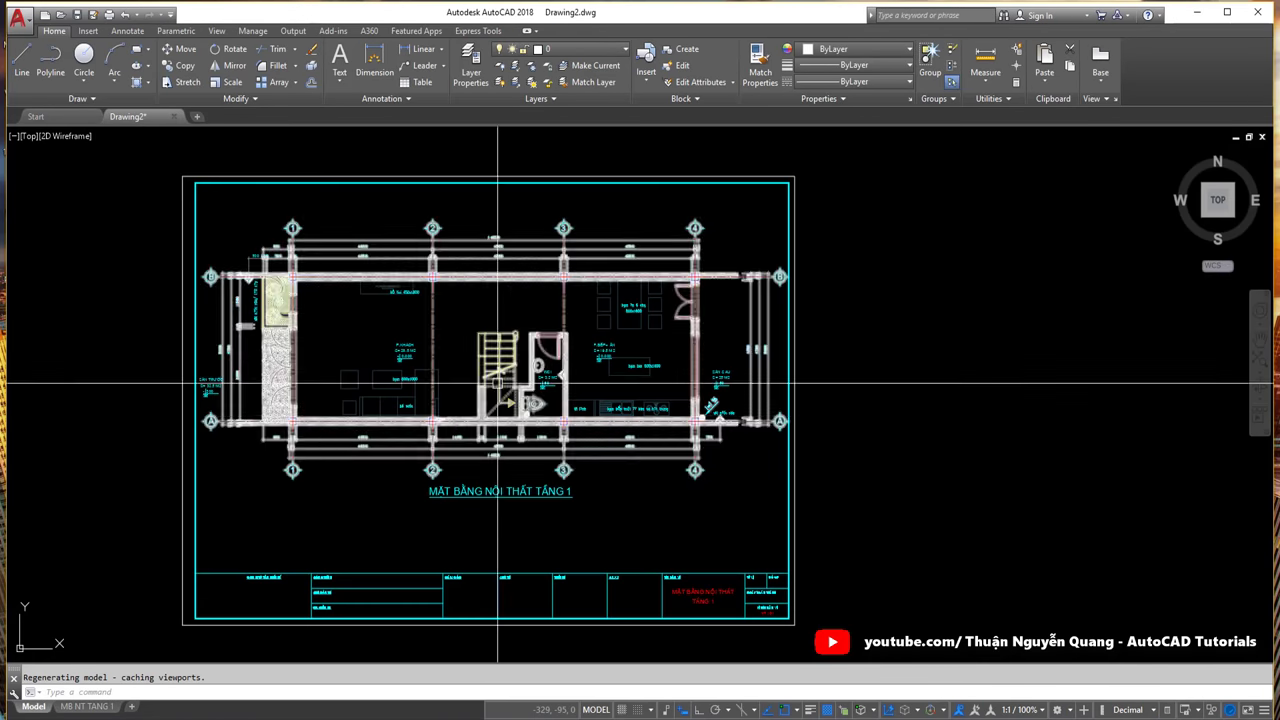
scroll(497, 383, "down", 5)
left_click(577, 428)
type("co")
key("Return")
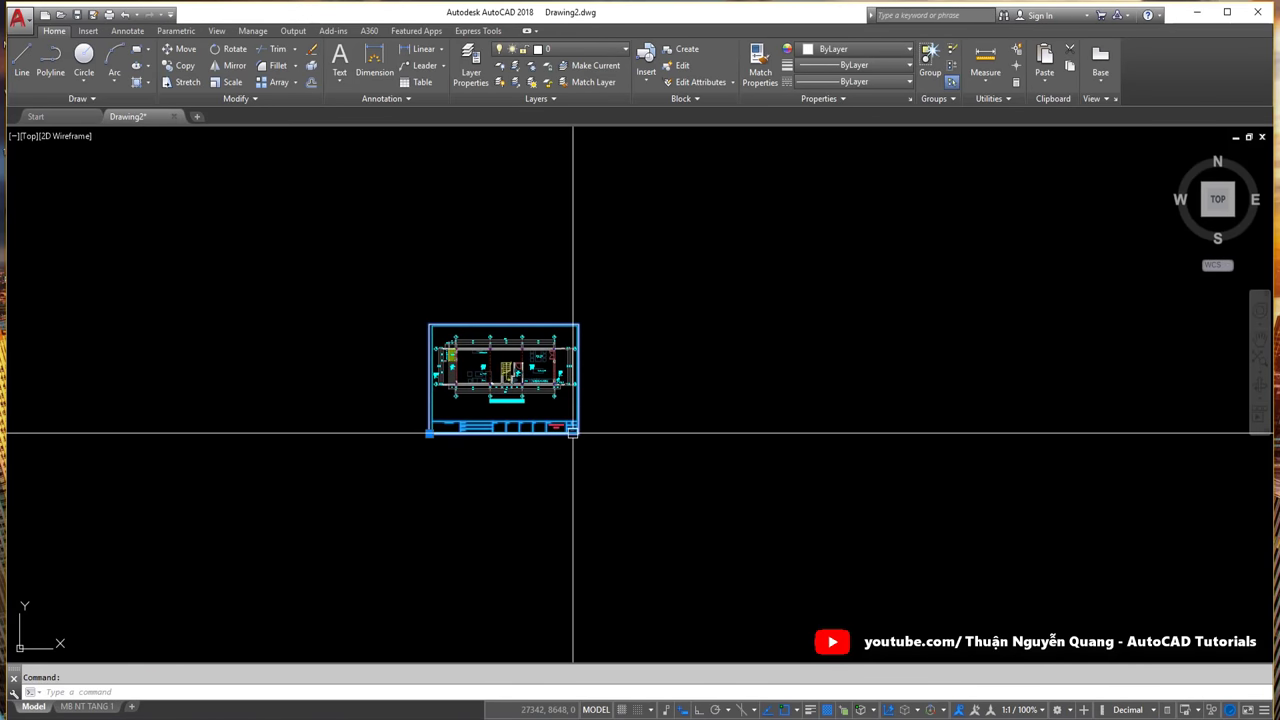
left_click(577, 430)
left_click(903, 443)
key("Escape")
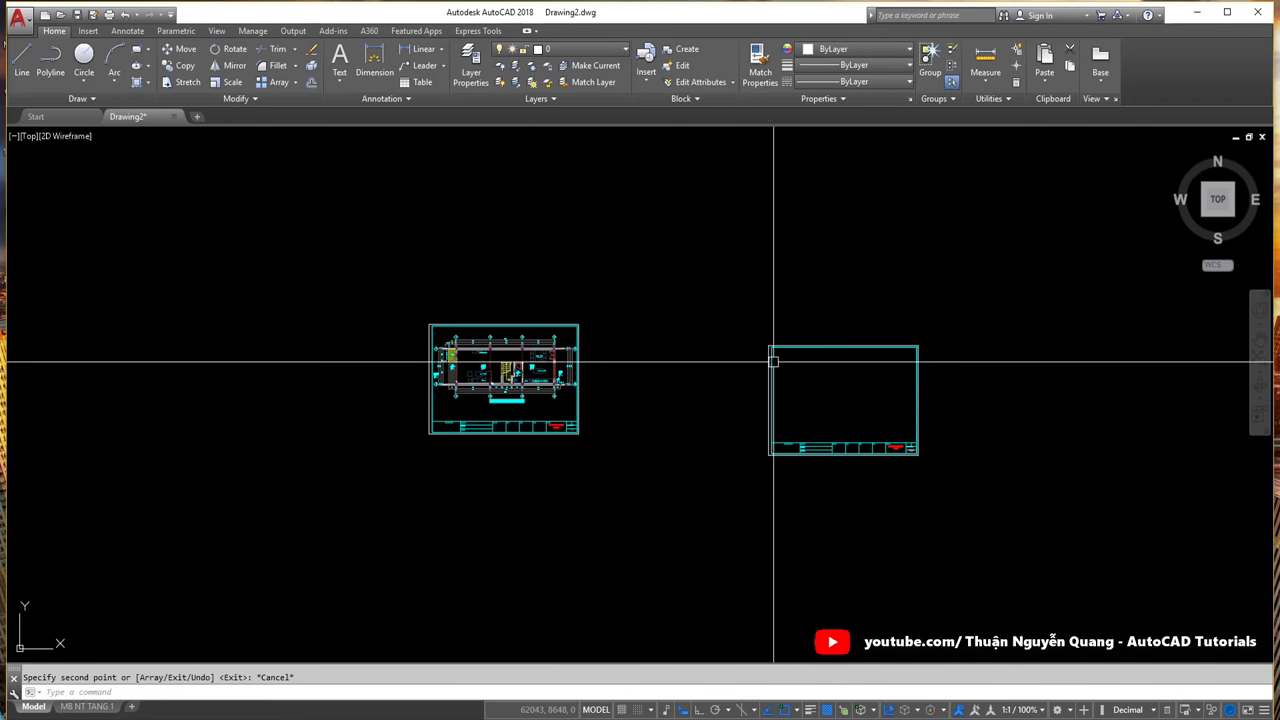
Step: Pan to show both frames, then go to the MB NT TANG 1 layout
scroll(618, 349, "up", 2)
middle_click_drag(618, 349, 566, 346)
left_click(814, 409)
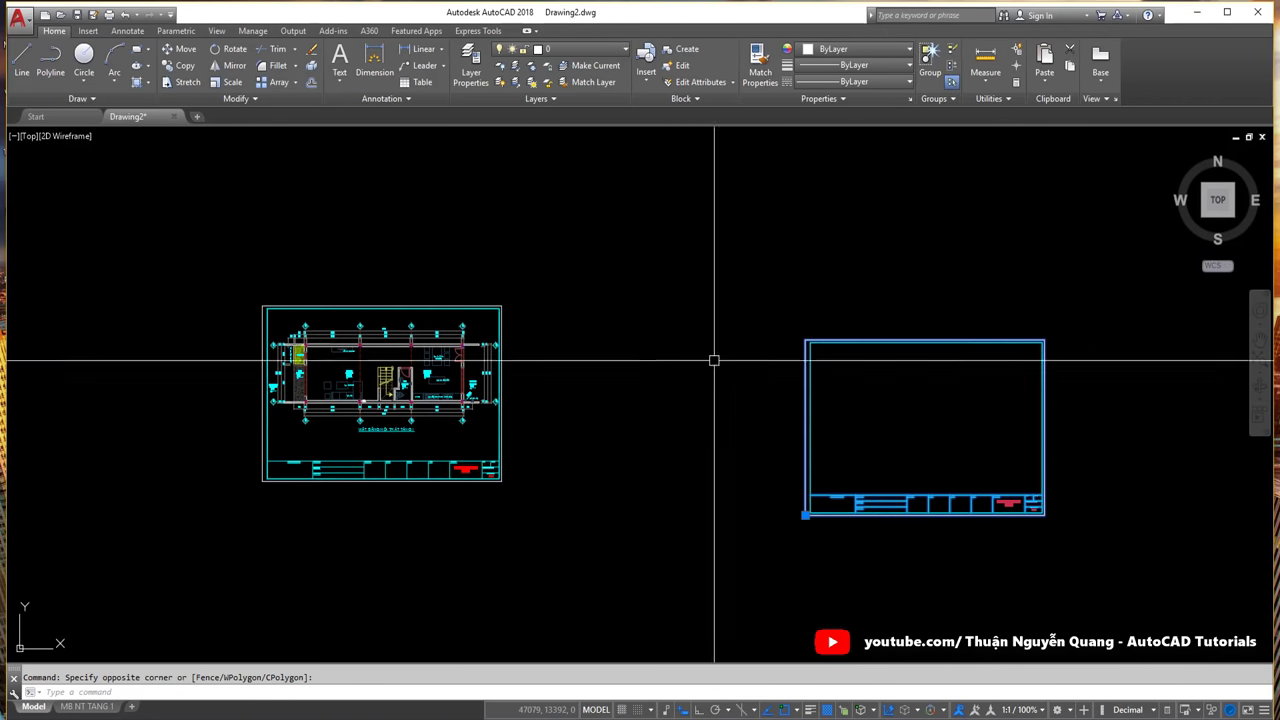
key("Escape")
left_click(110, 707)
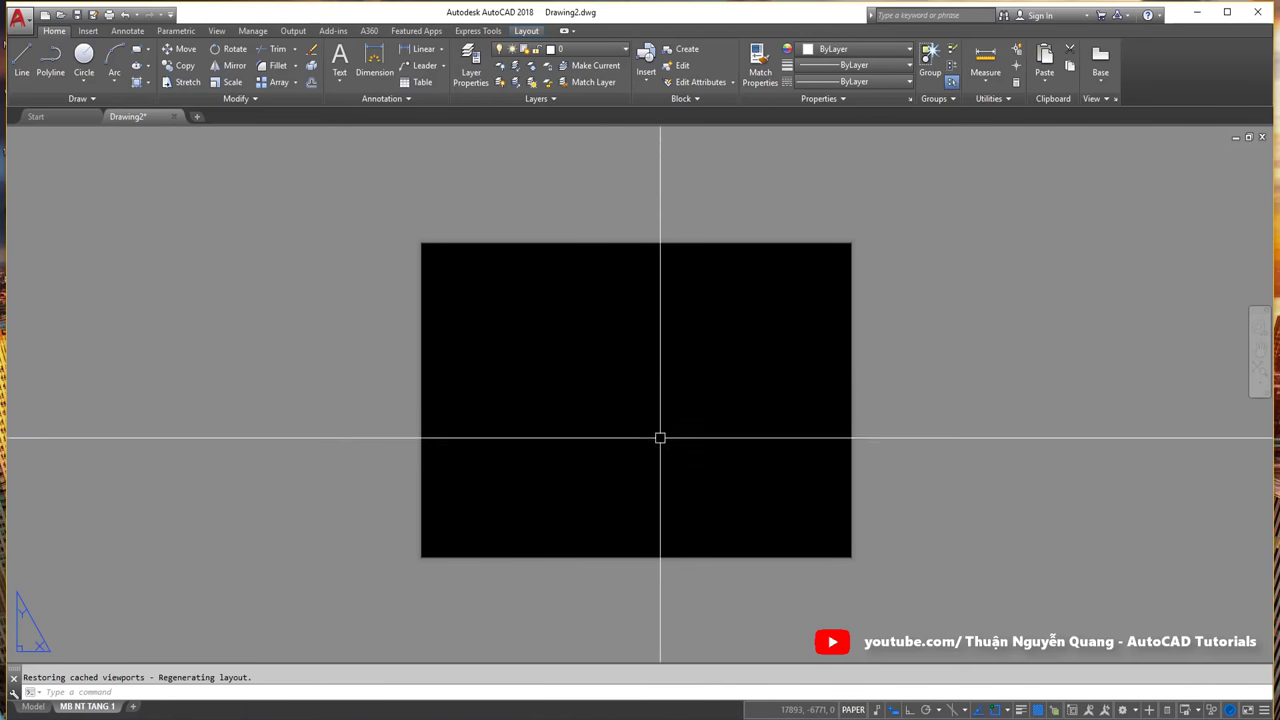
Step: Switch from the layout back to model space
left_click(393, 234)
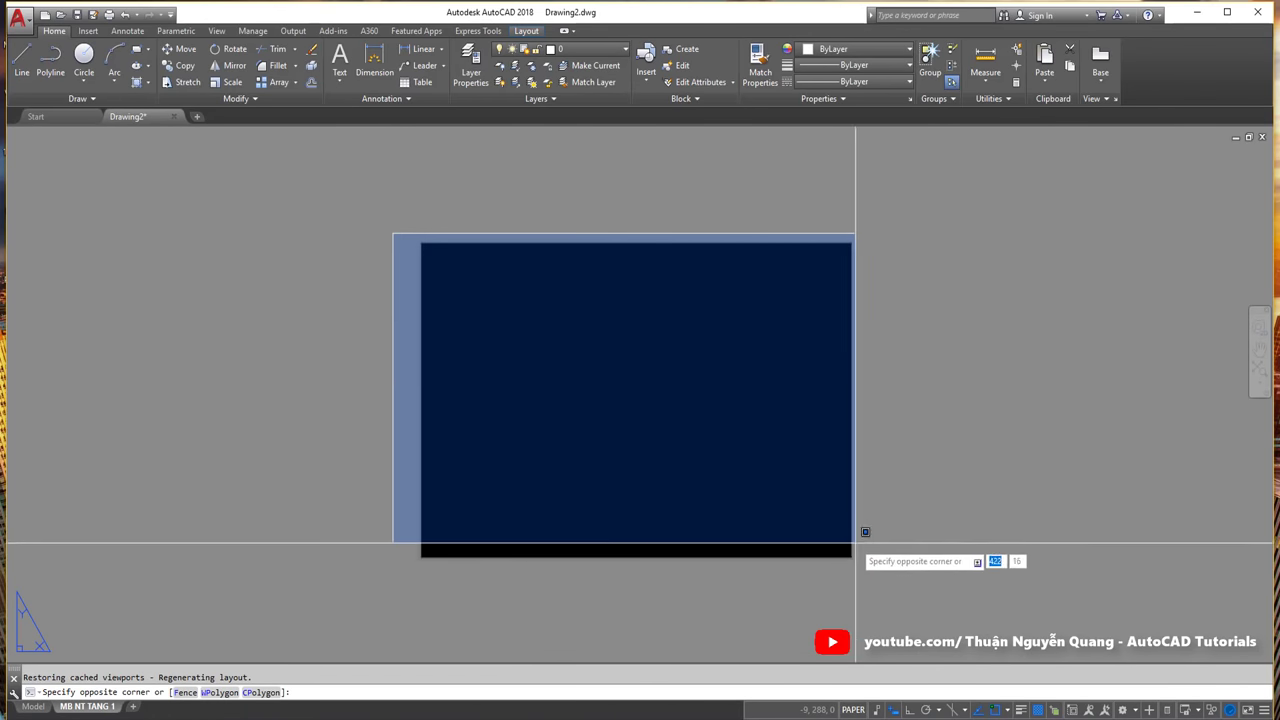
left_click(477, 271)
left_click(414, 229)
left_click(457, 634)
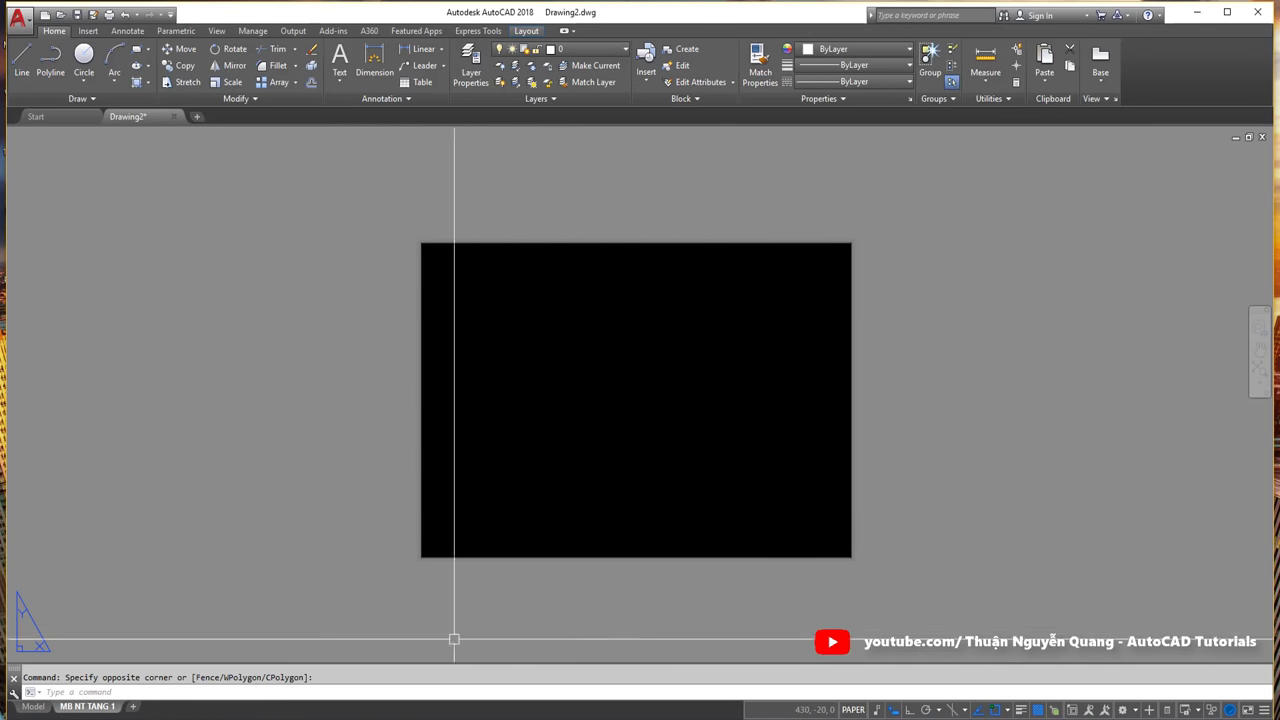
left_click(40, 707)
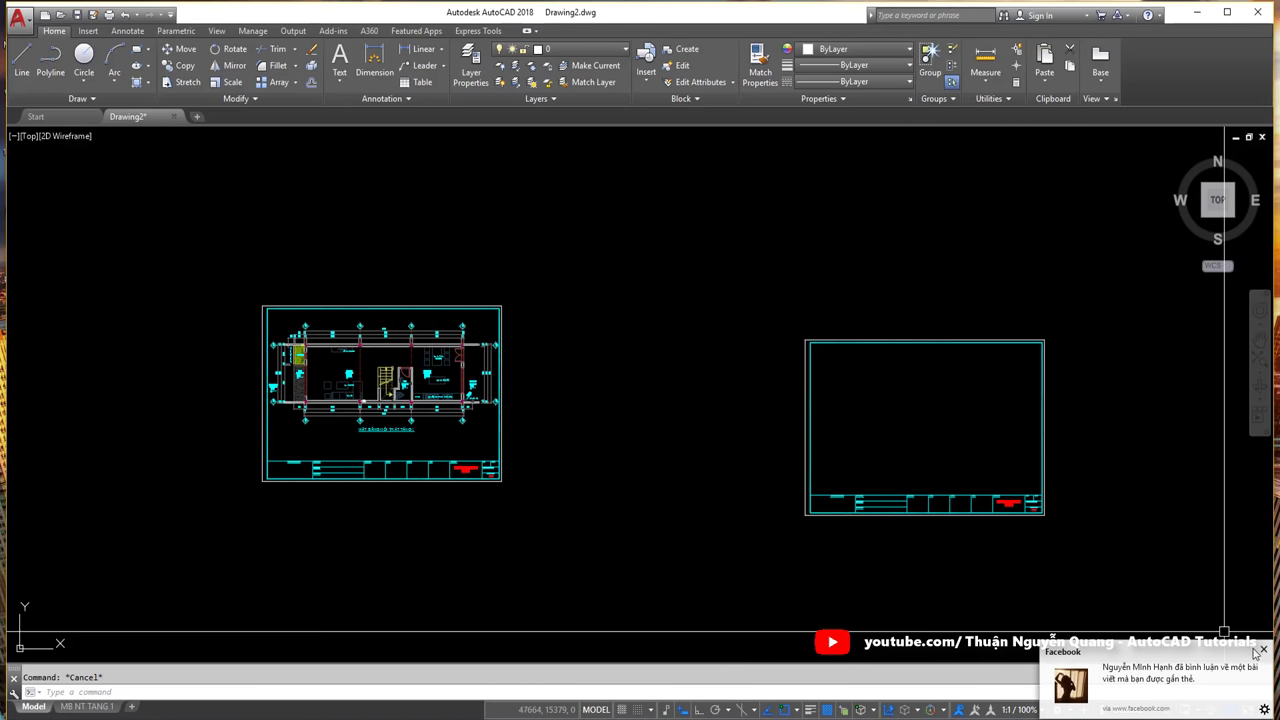
key("Escape")
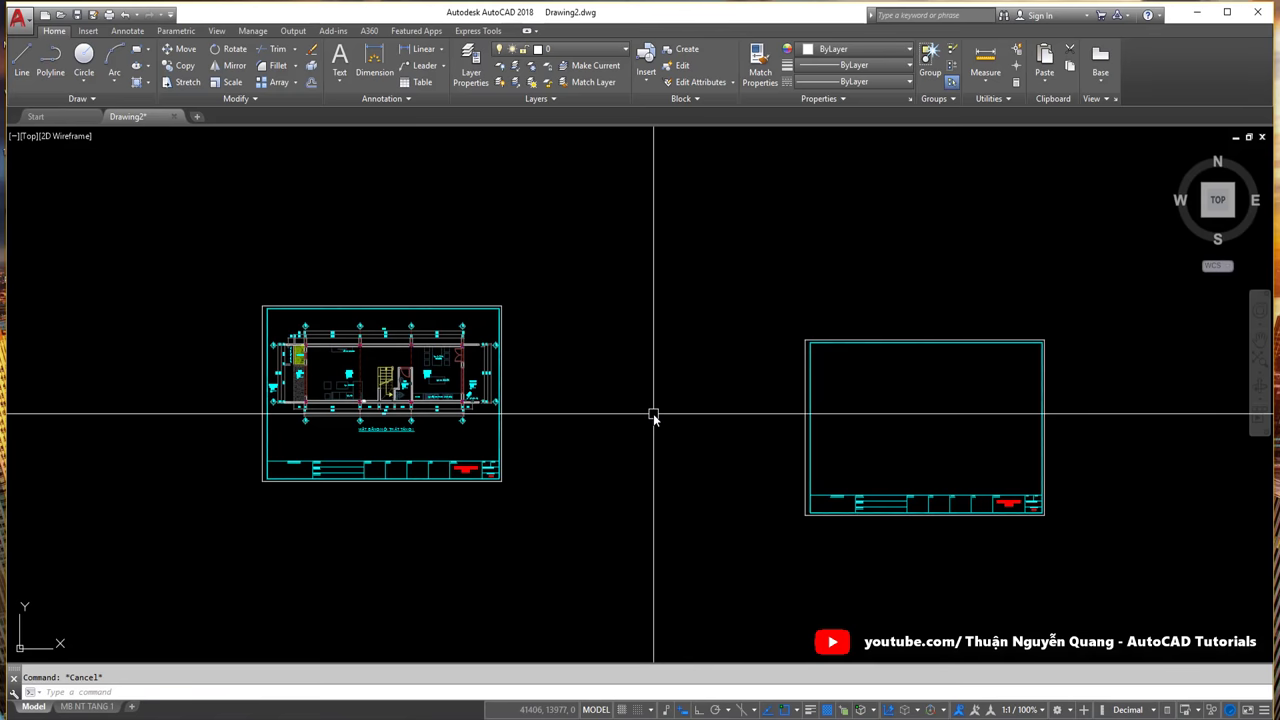
type("rec")
Step: Draw a 420 x 297 rectangle in model space
key("Return")
left_click(611, 360)
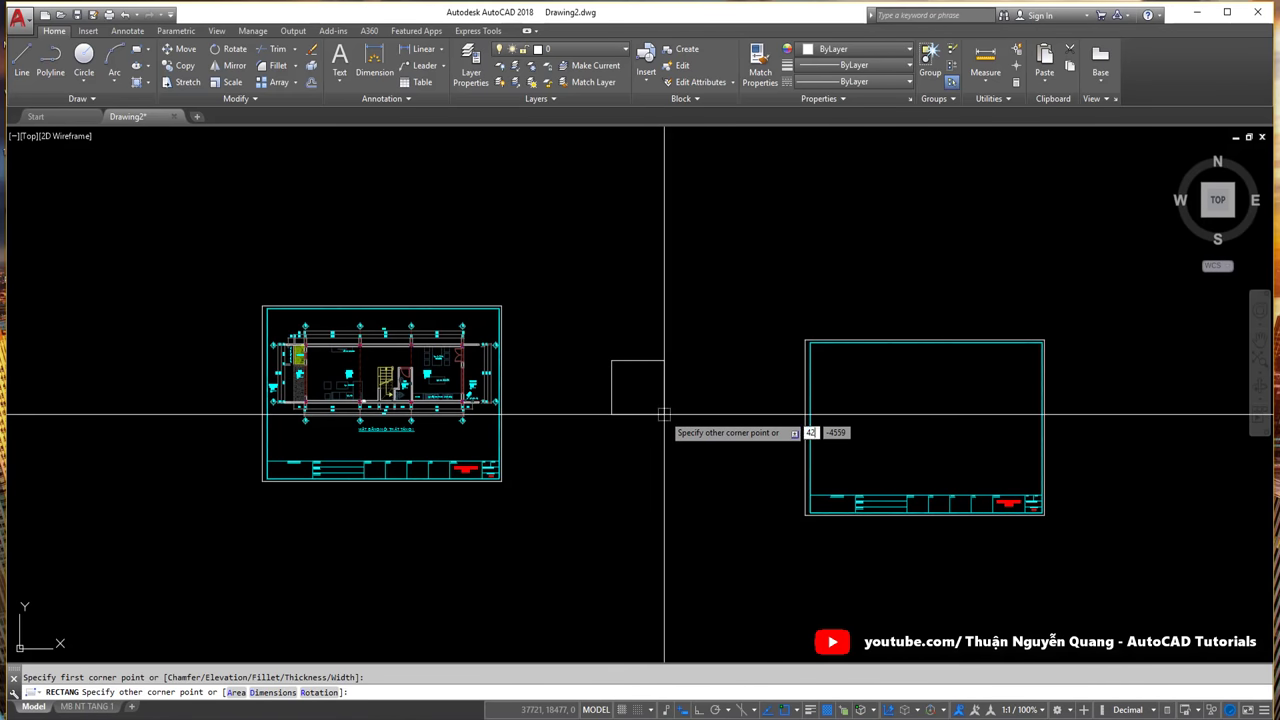
type("0")
key("Tab")
type("297")
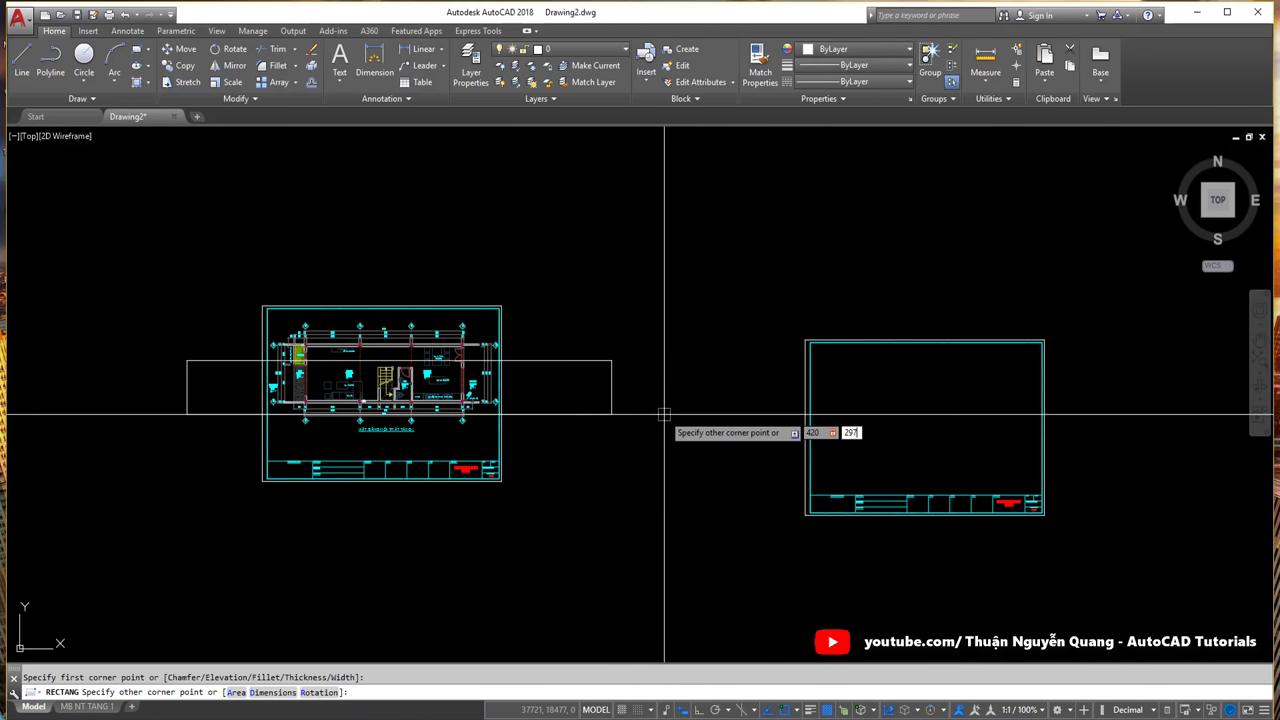
key("Return")
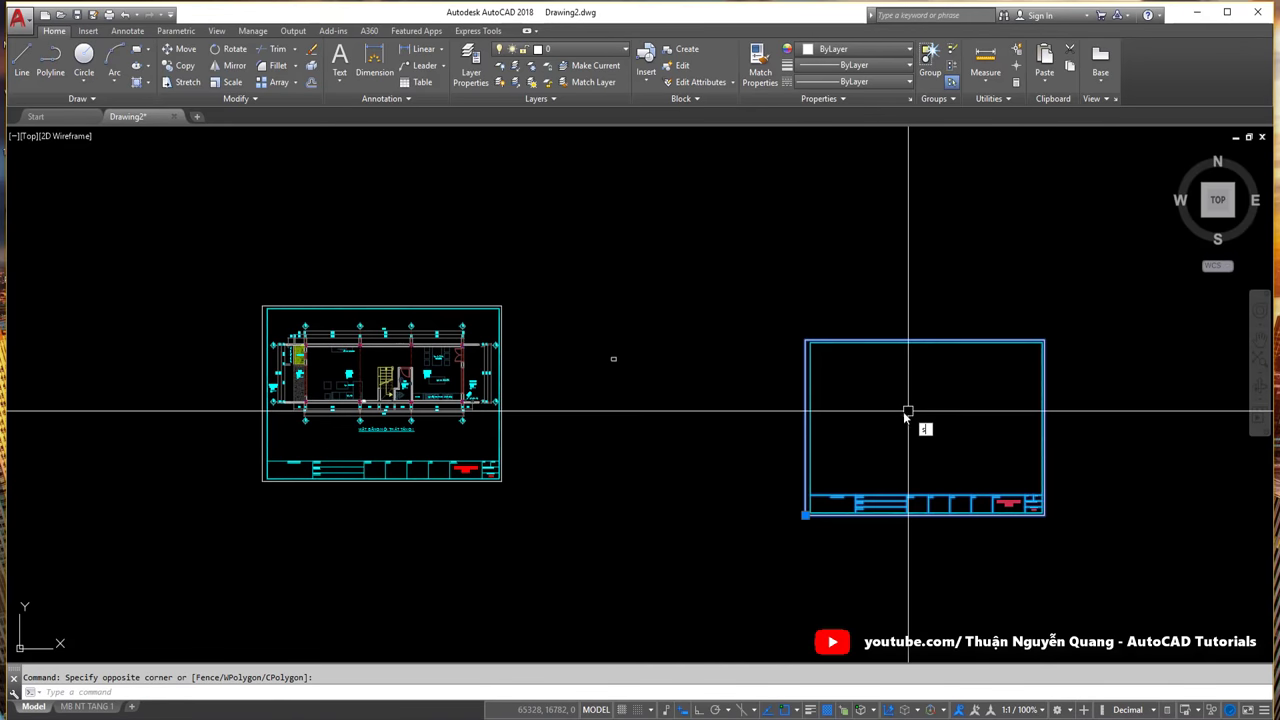
Step: Scale down the copied title-block frame with SC
left_click(908, 414)
type("sc")
key("Return")
left_click(760, 426)
type("0.01")
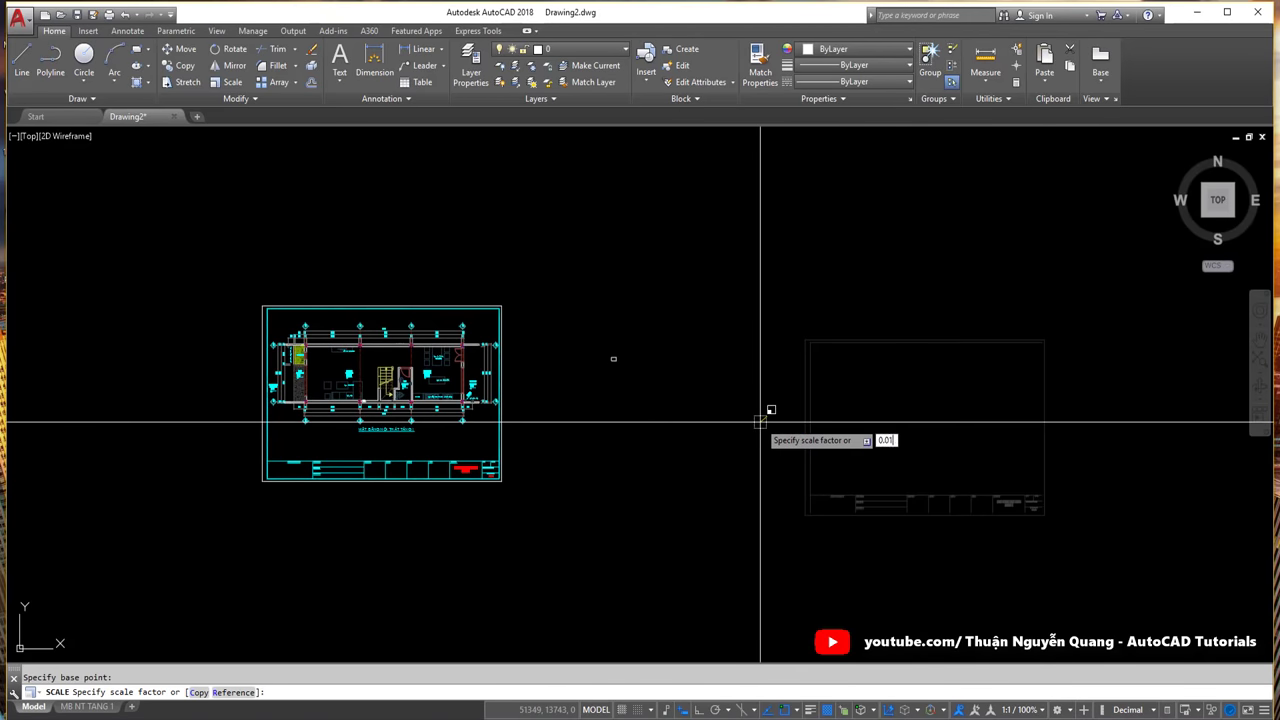
key("Return")
Step: Move the shrunken frame just to the right of the rectangle
left_click(766, 421)
type("m")
key("Return")
left_click(767, 416)
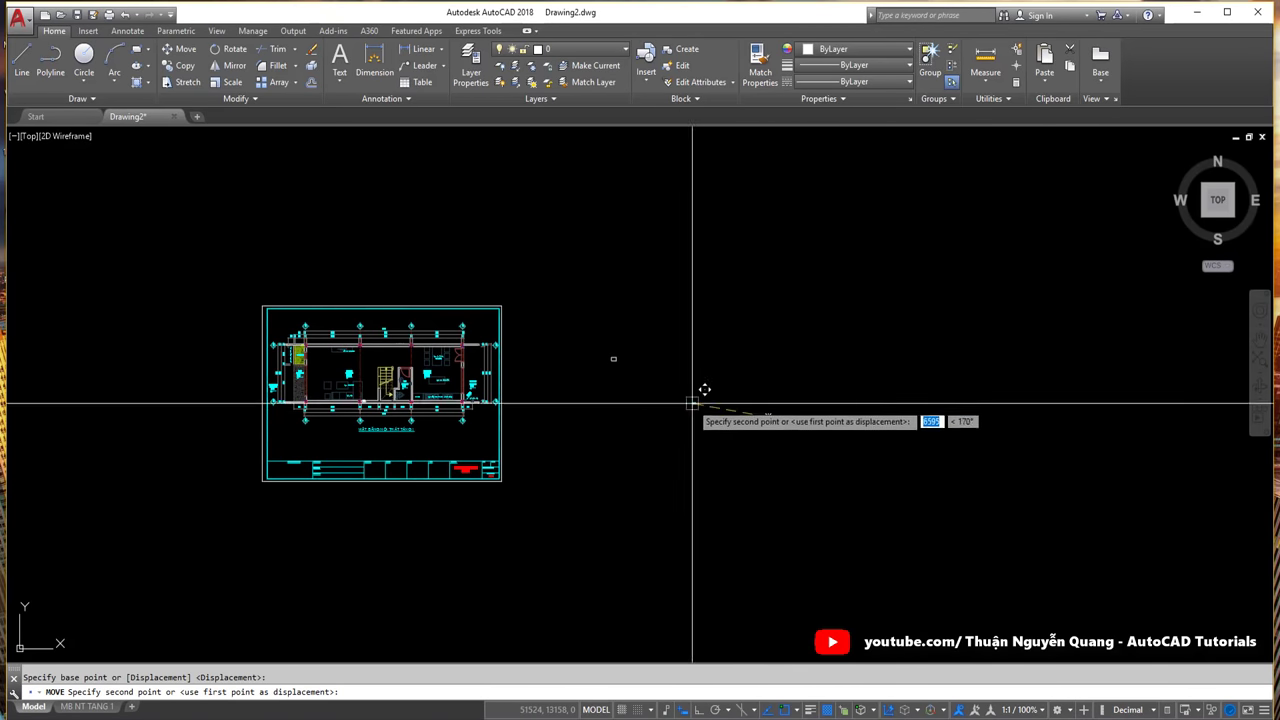
scroll(620, 362, "up", 5)
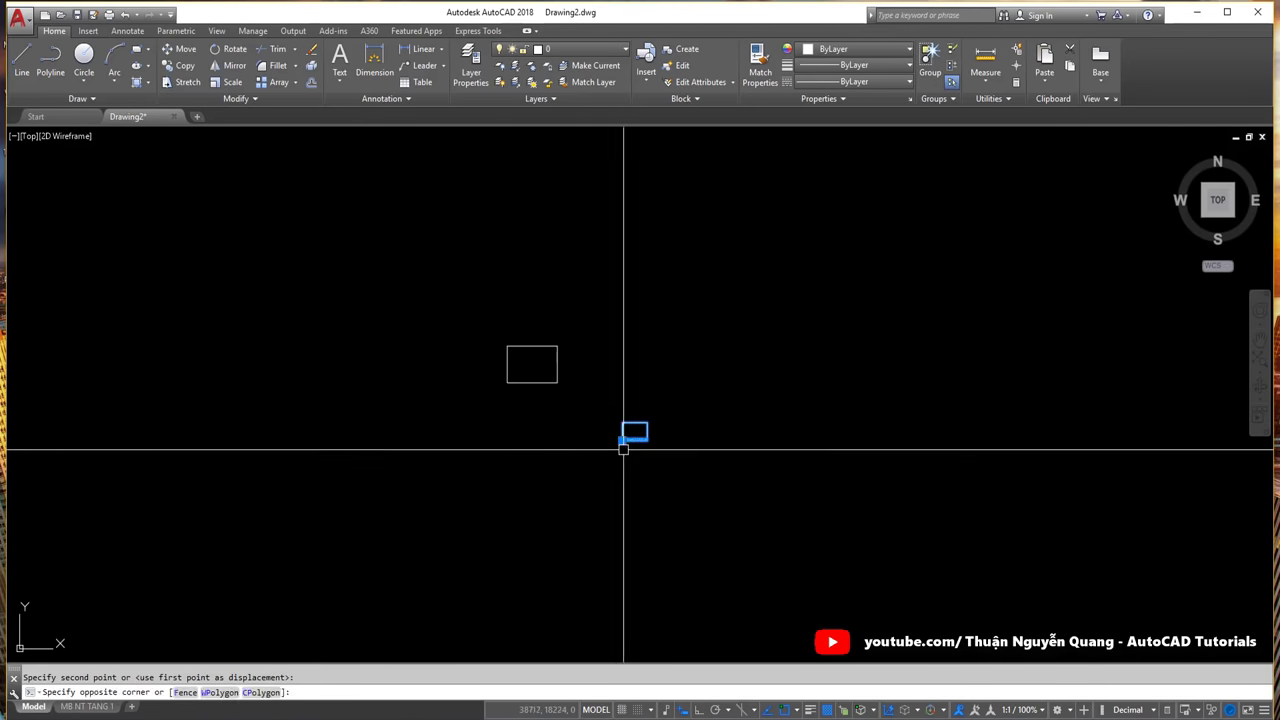
left_click(586, 372)
scroll(560, 366, "up", 5)
left_click(739, 360)
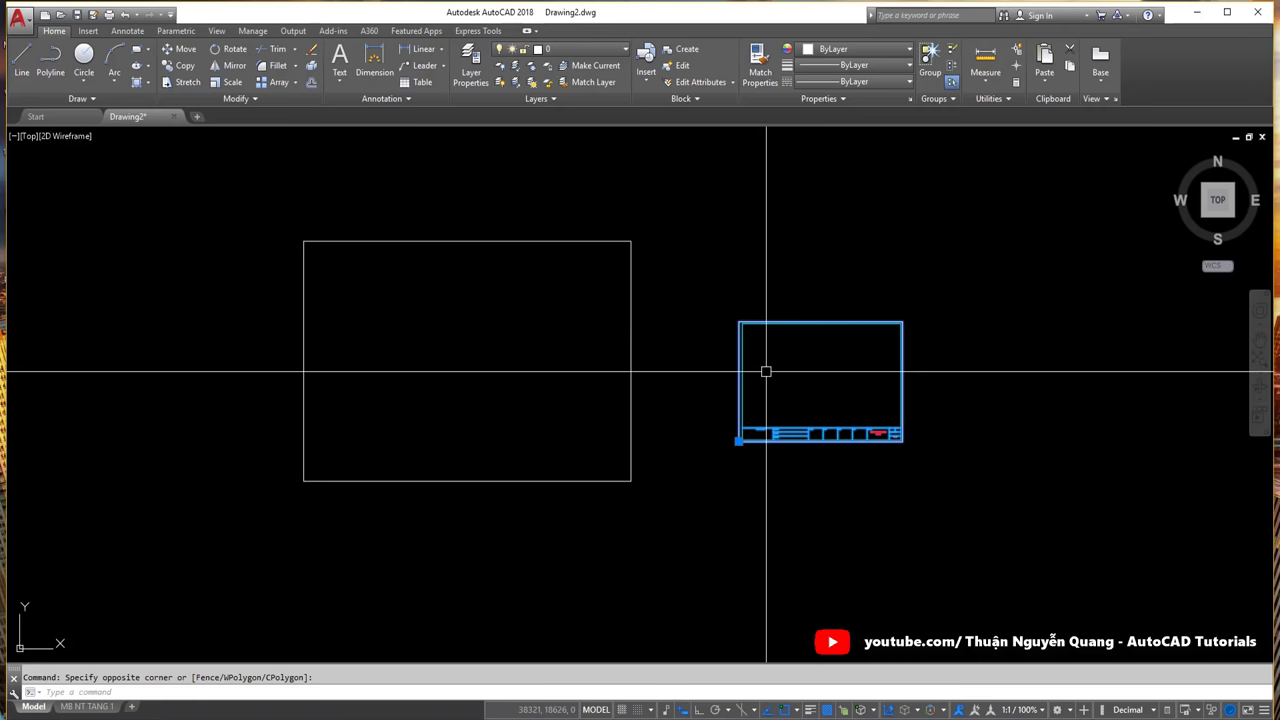
Step: Align the title-block frame to the rectangle's corners, scaling it to fit
type("l")
key("Return")
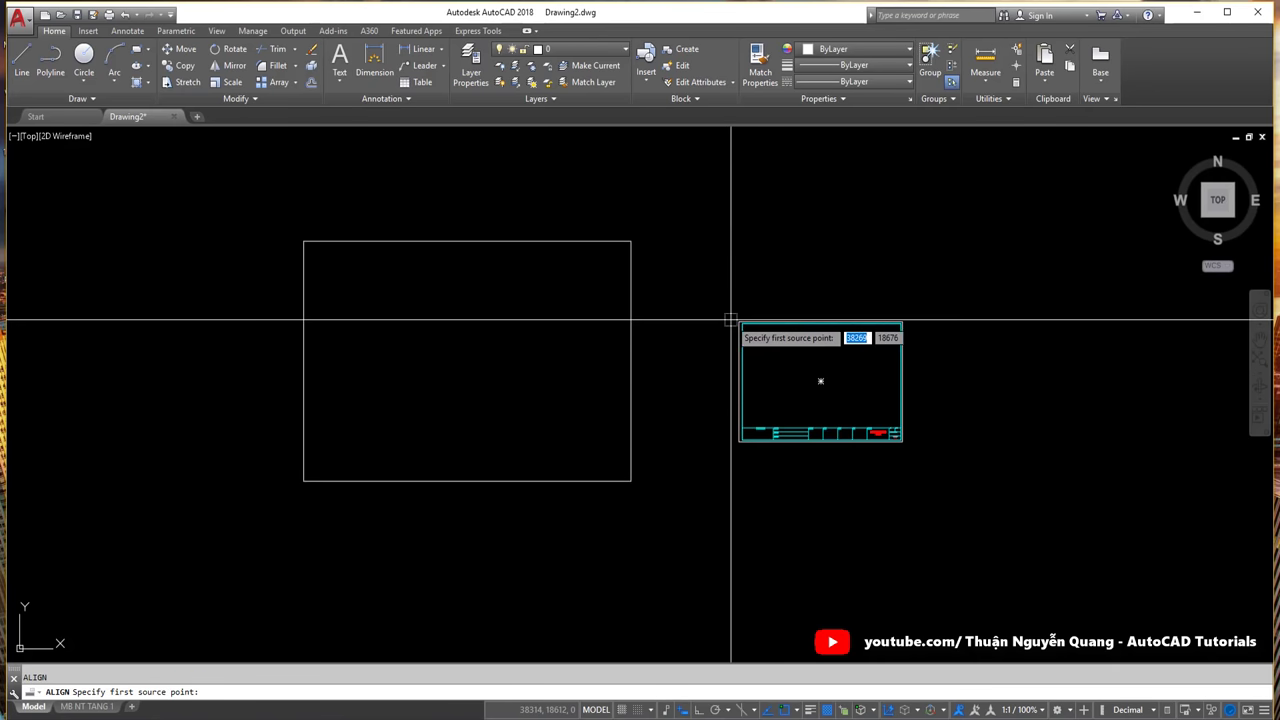
left_click(304, 241)
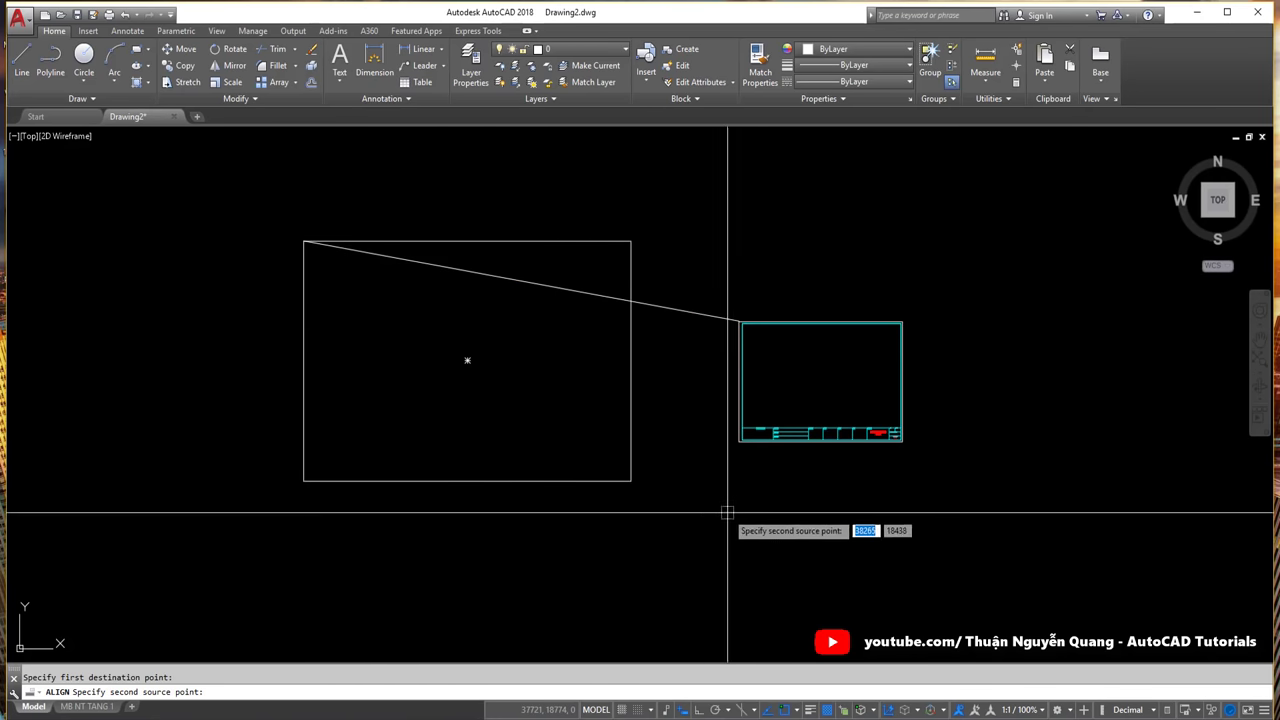
left_click(740, 441)
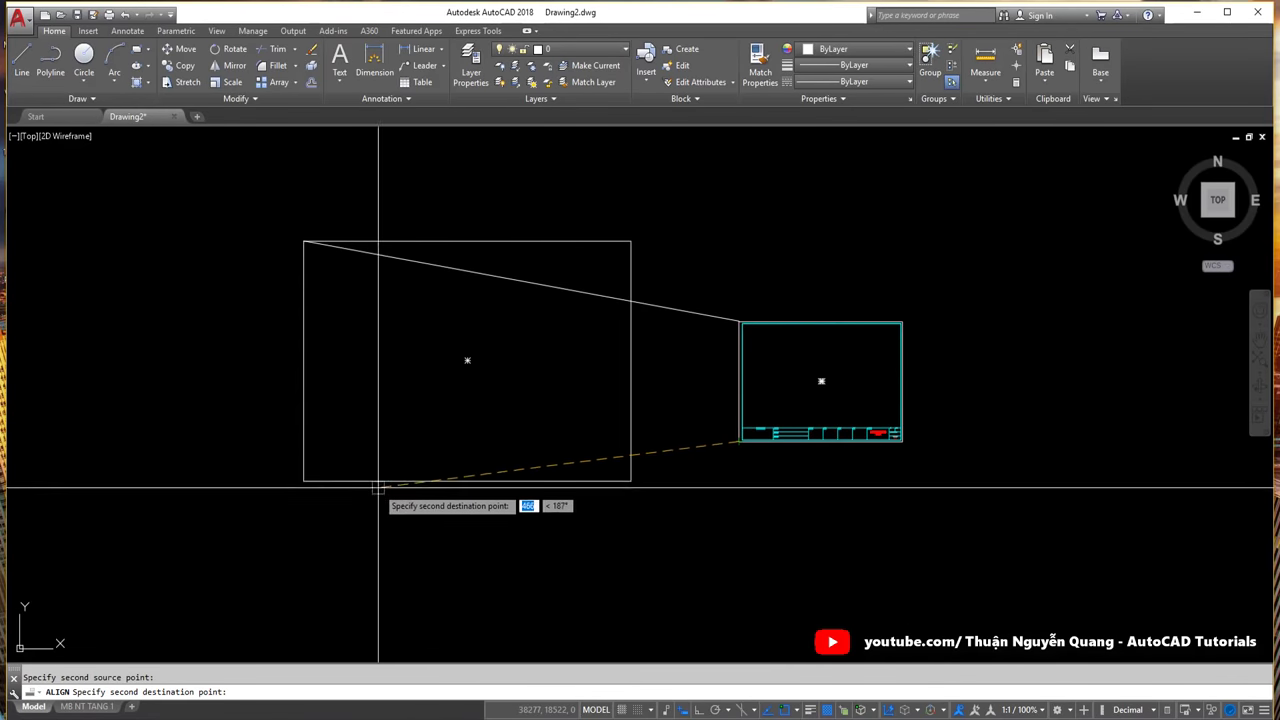
left_click(304, 480)
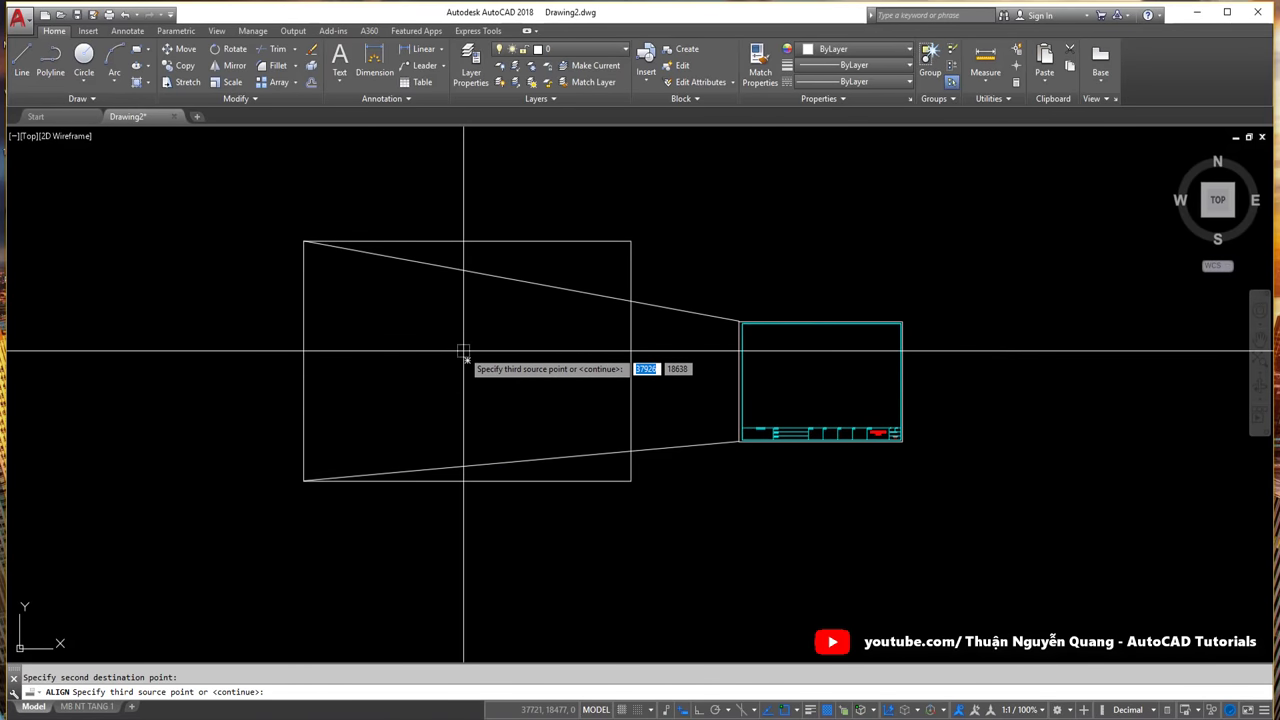
type("y")
key("Return")
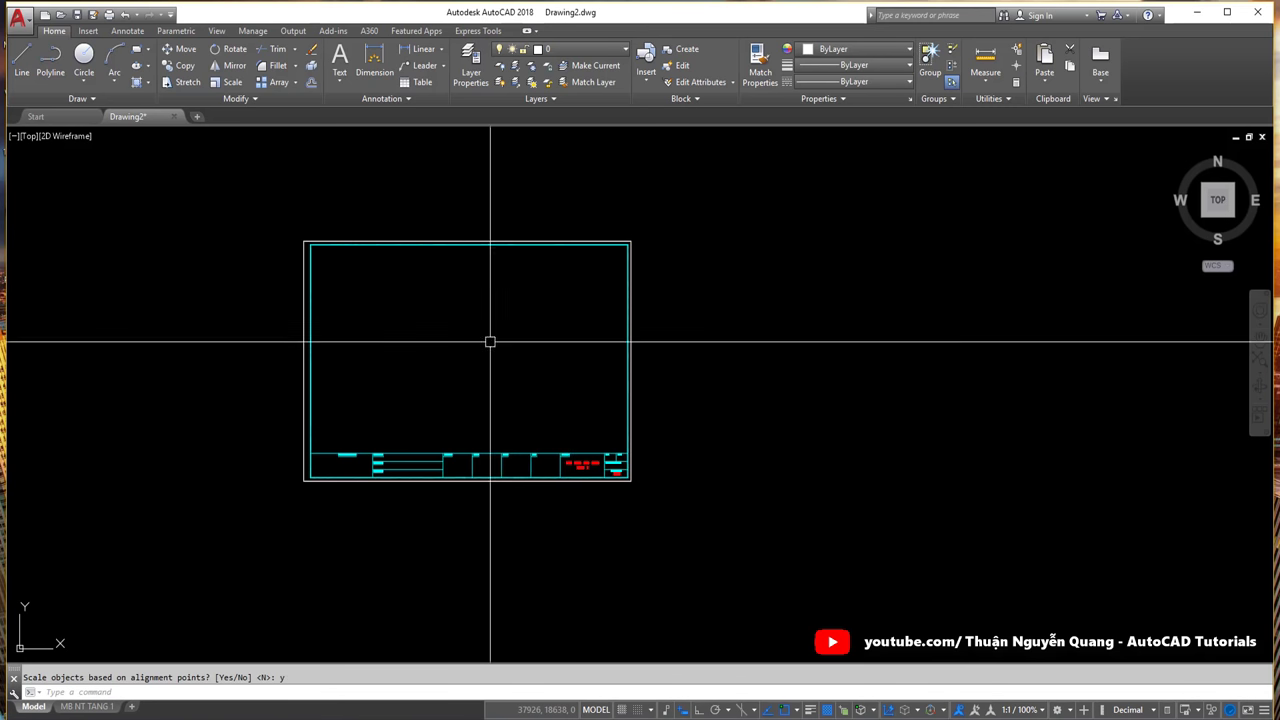
Step: Move the rectangle aside to the right of the title block
left_click(628, 309)
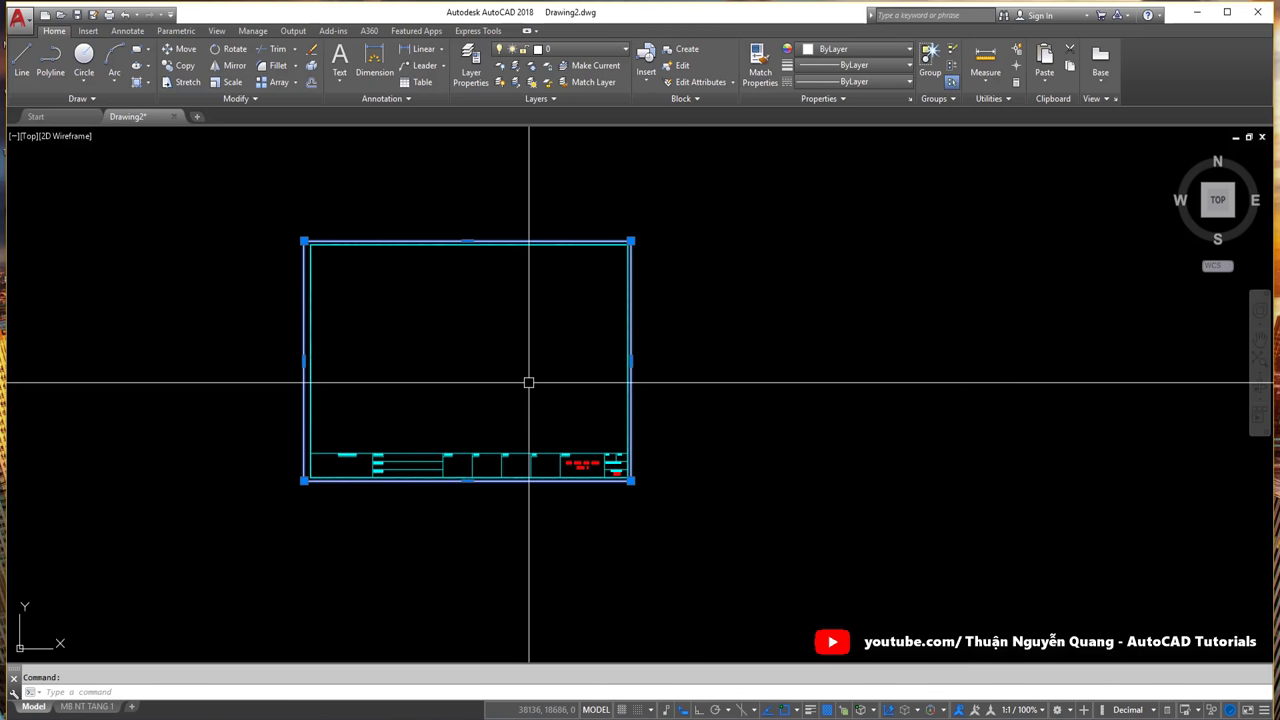
type("m")
key("Return")
left_click(469, 360)
left_click(875, 377)
key("Escape")
left_click(636, 242)
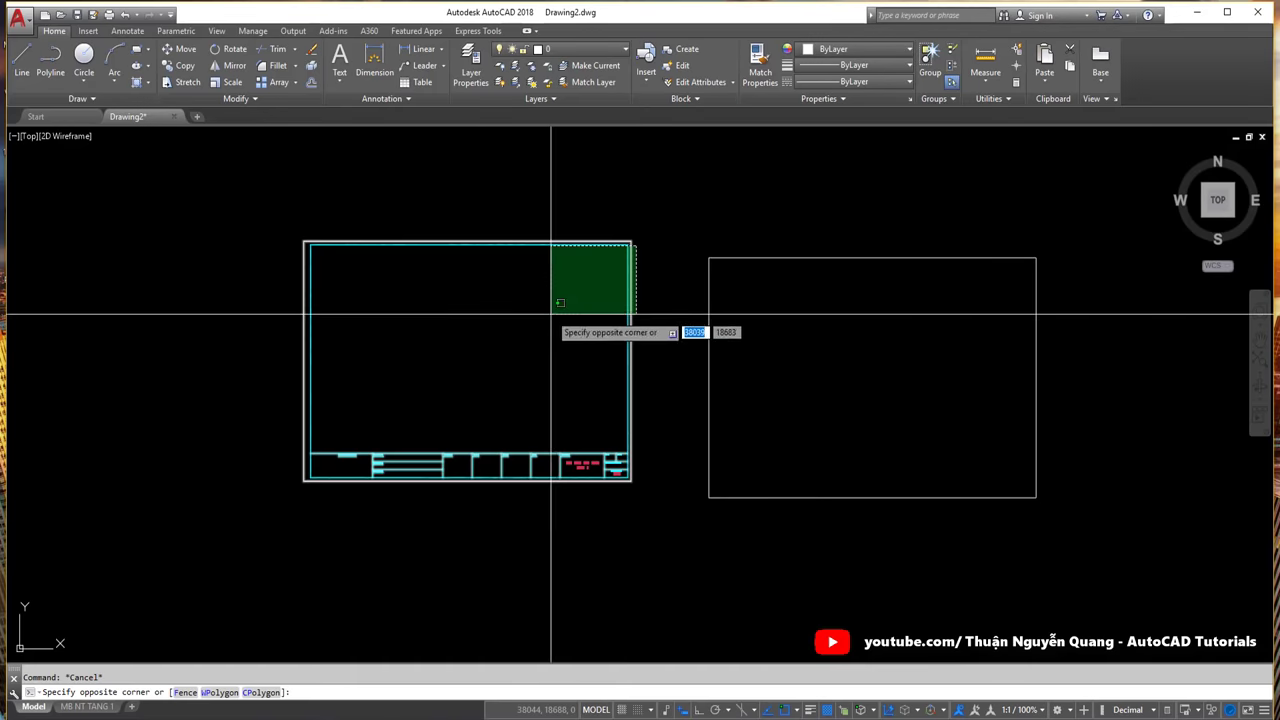
Step: Copy the fitted title-block frame and switch to the MB NT TANG 1 layout
left_click(558, 302)
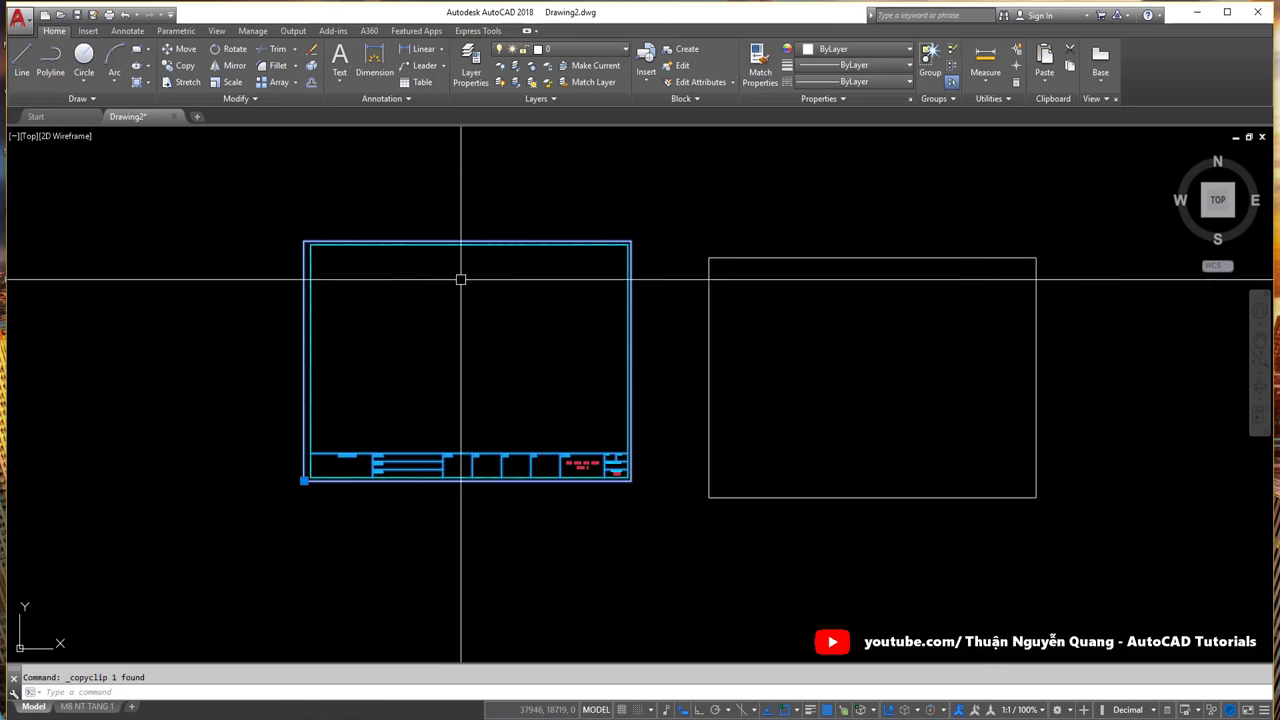
left_click(423, 300)
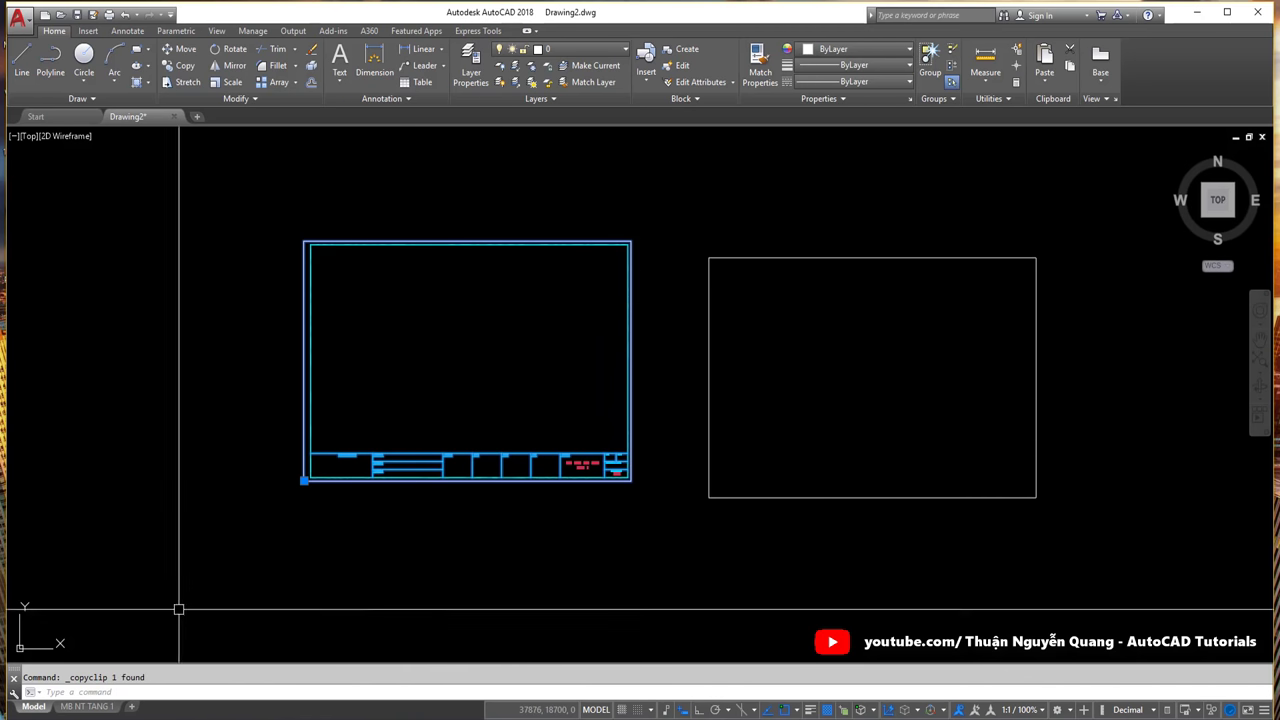
left_click(100, 706)
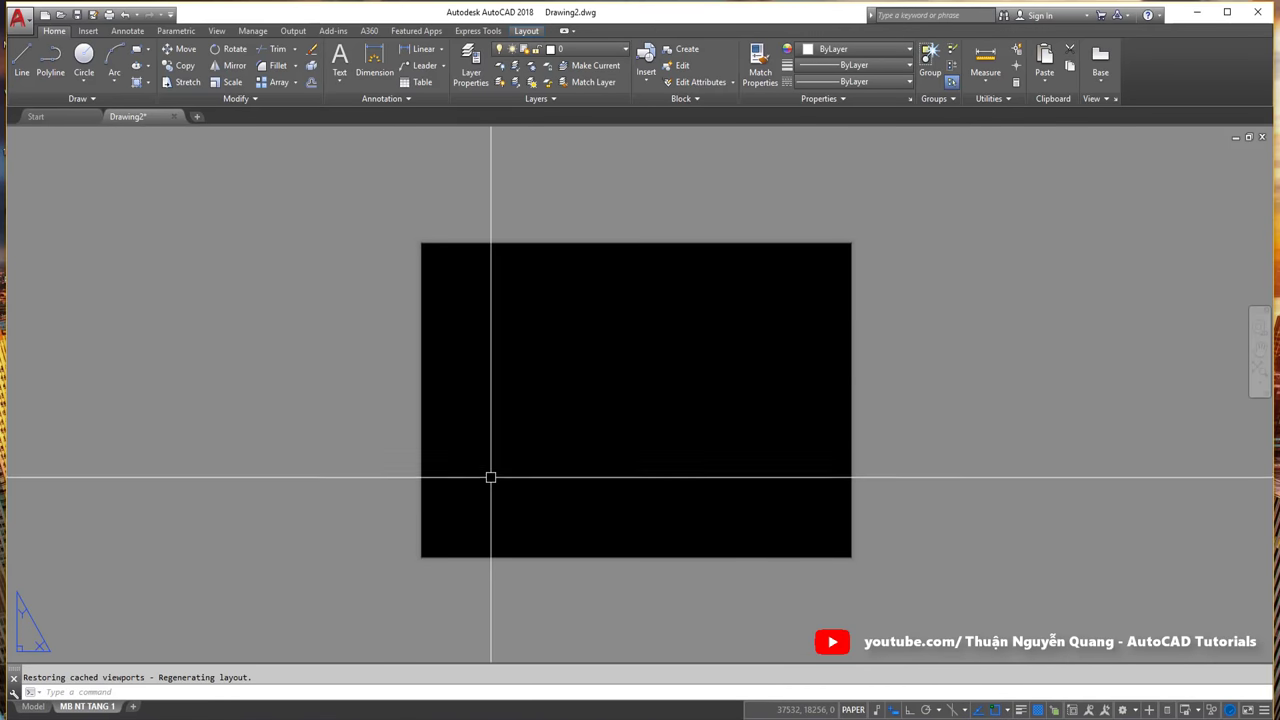
Step: Paste the copied title block onto the MB NT TANG 1 sheet
key("ctrl+v")
left_click(433, 549)
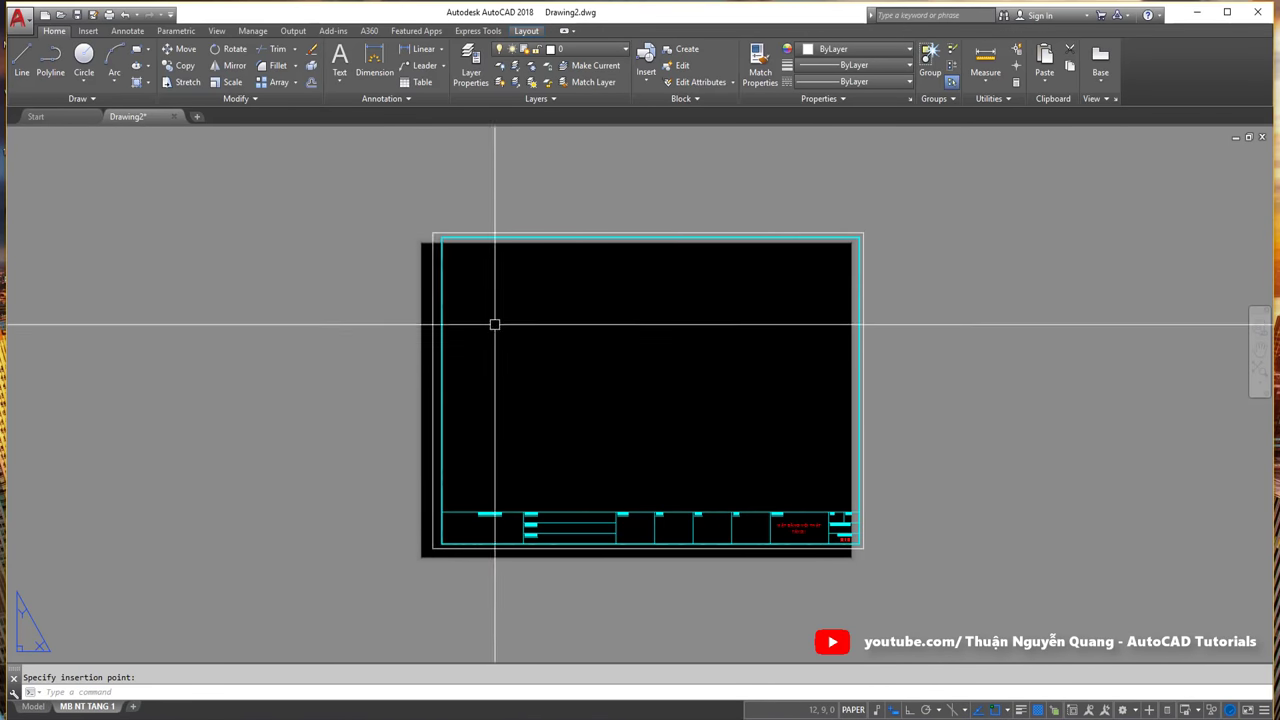
left_click(400, 363)
scroll(420, 345, "up", 2)
key("Escape")
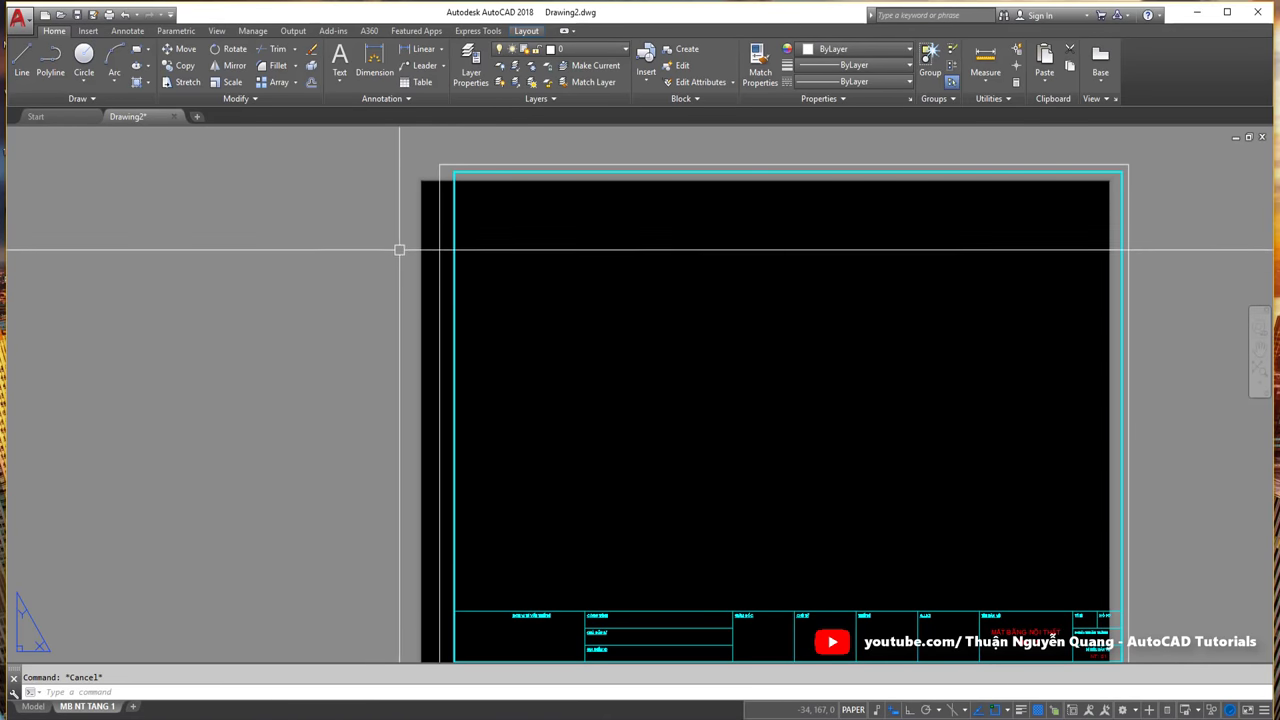
scroll(406, 286, "down", 2)
Step: Move the pasted title block twice so it sits over the paper sheet
left_click(557, 222)
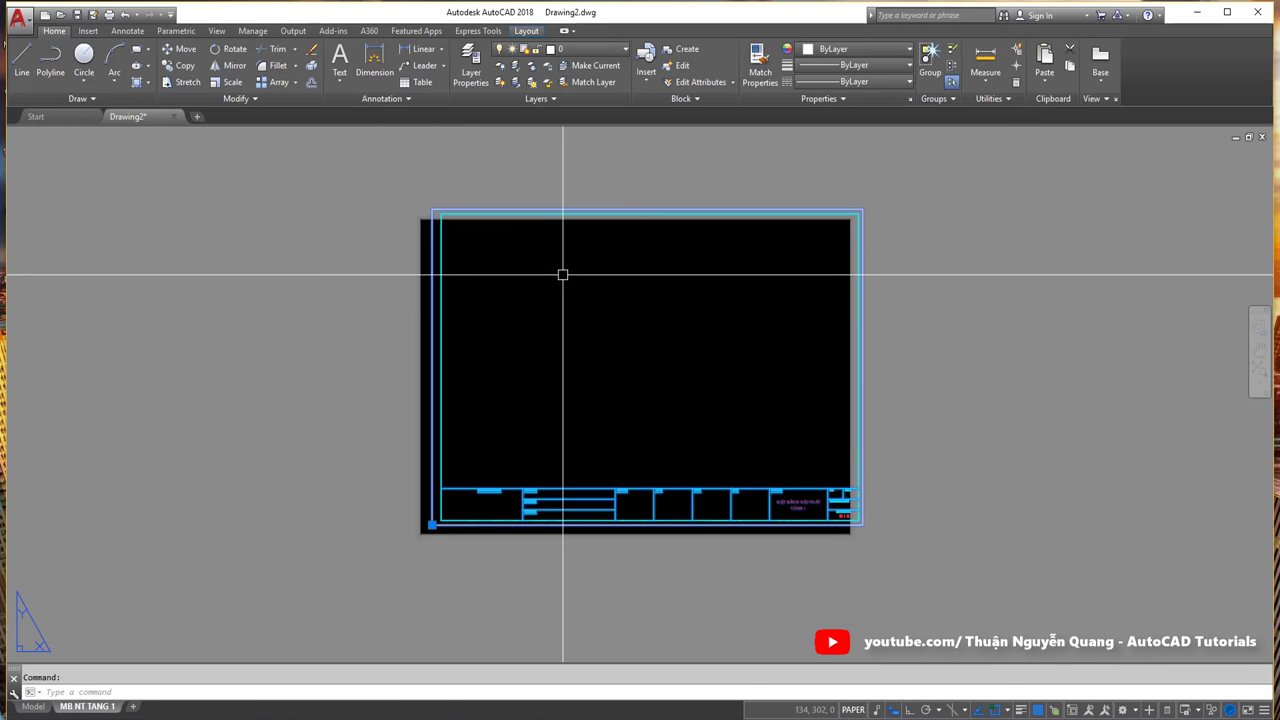
type("m")
key("Return")
left_click(565, 258)
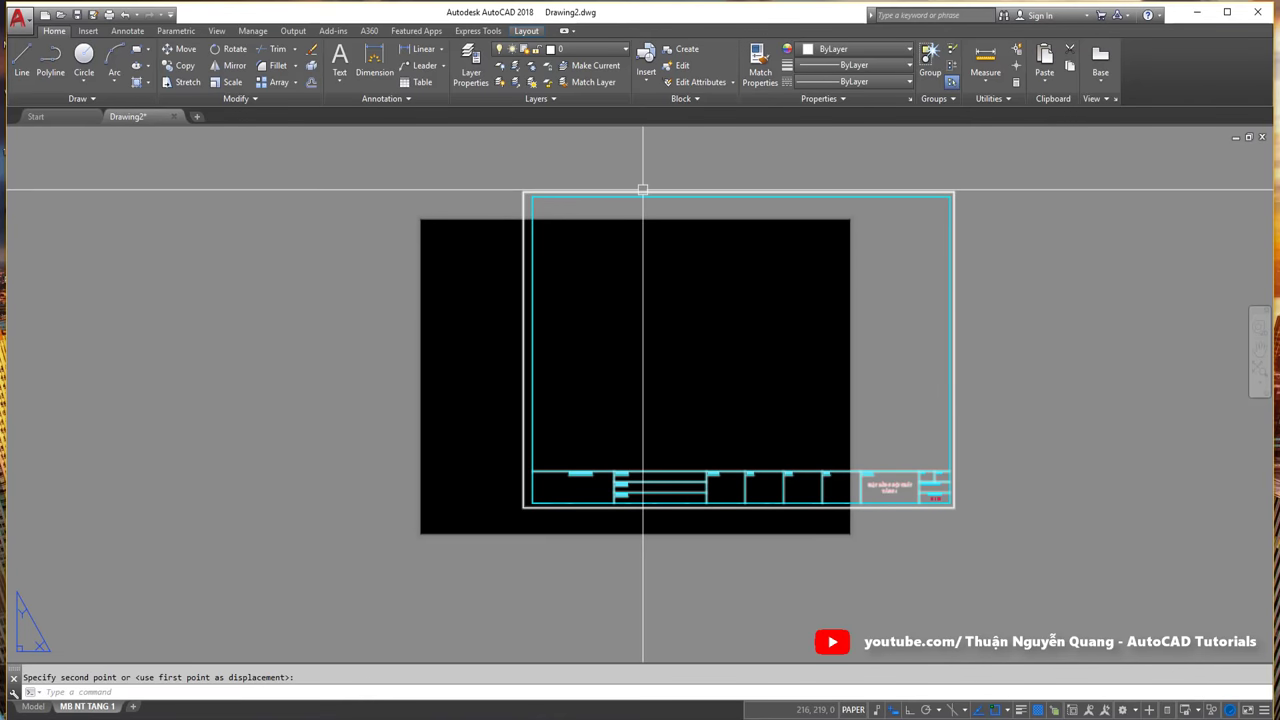
left_click(641, 194)
type("m")
key("Return")
left_click(805, 414)
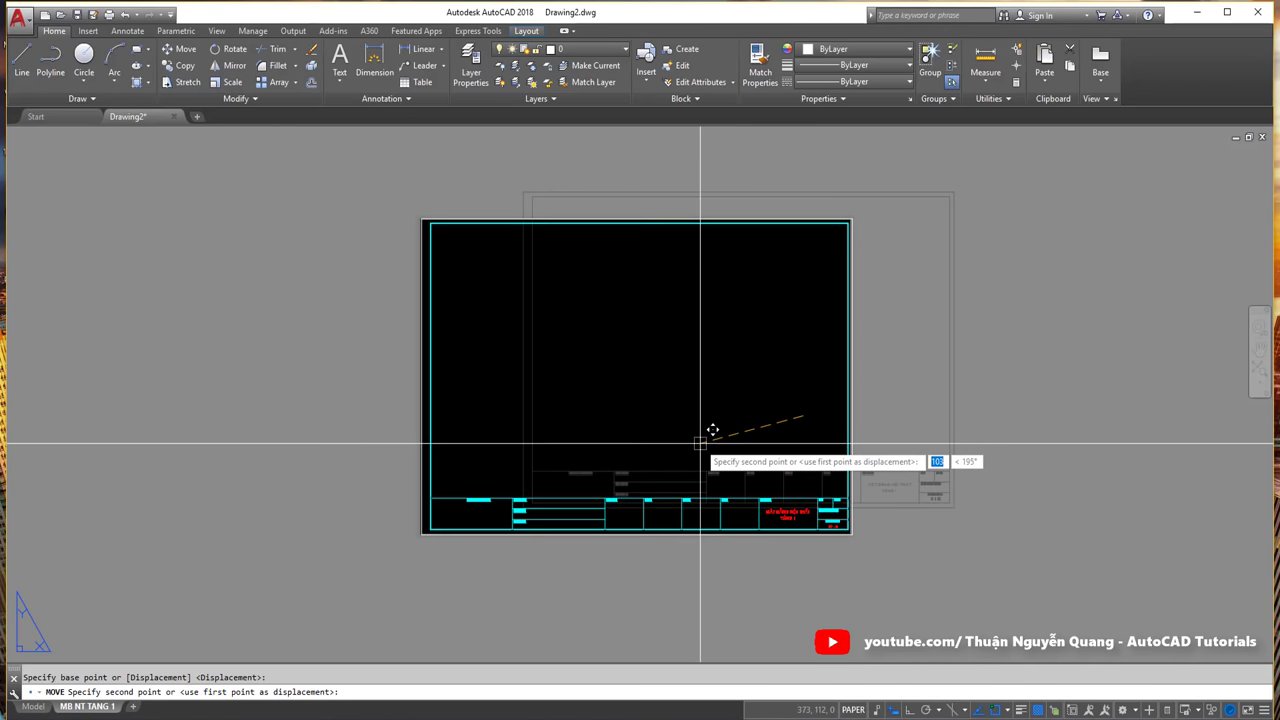
left_click(438, 291)
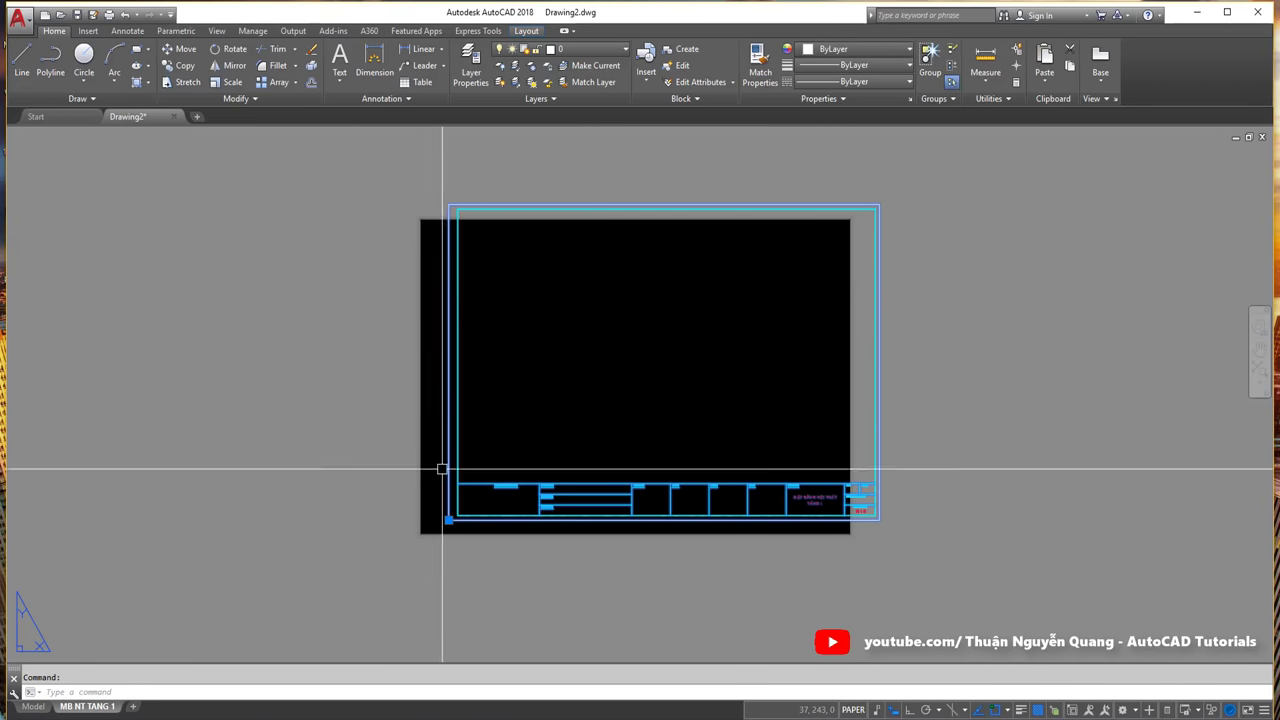
key("Escape")
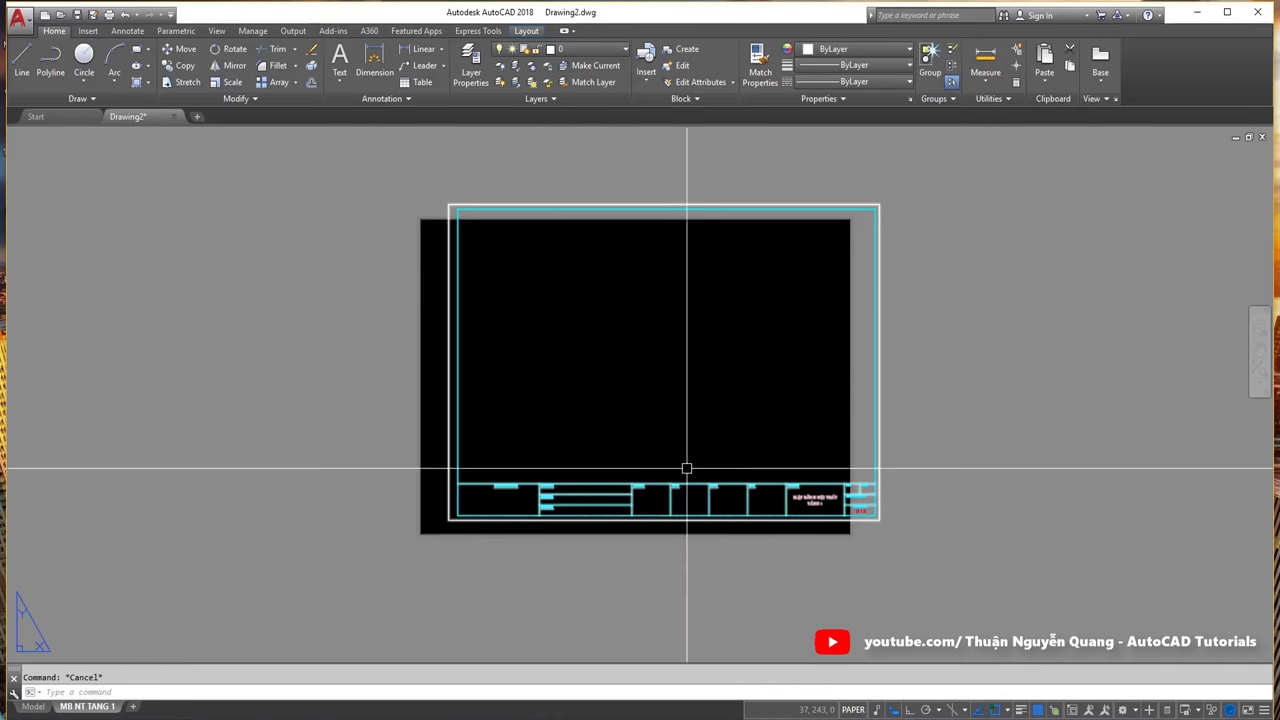
Step: Open the Page Setup Manager for MB NT TANG 1 and edit A3 Ngang
right_click(101, 711)
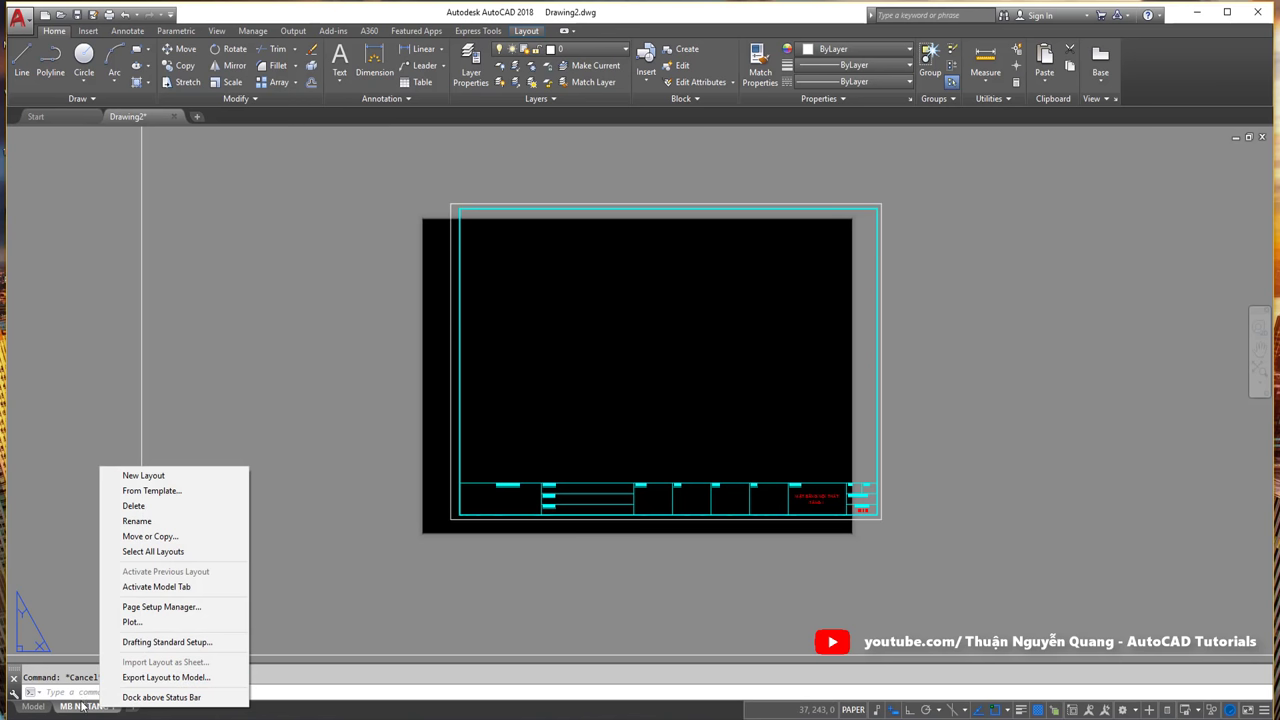
left_click(155, 607)
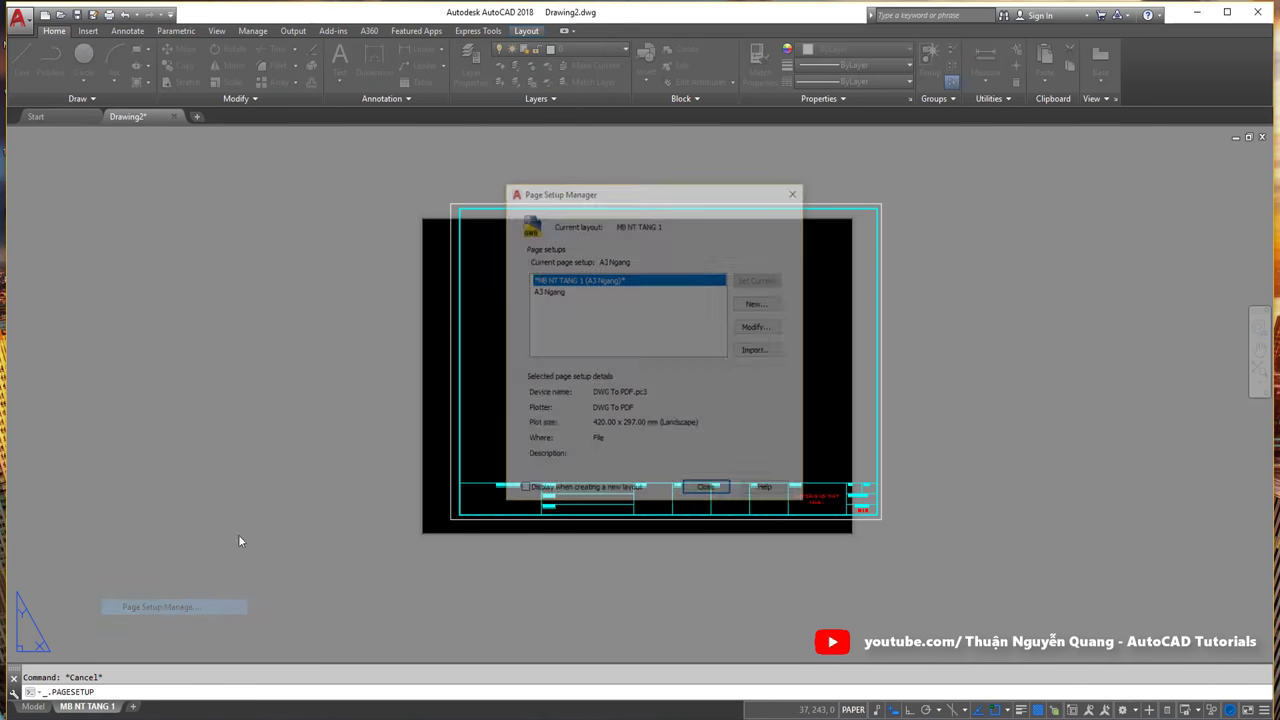
left_click_drag(591, 197, 187, 233)
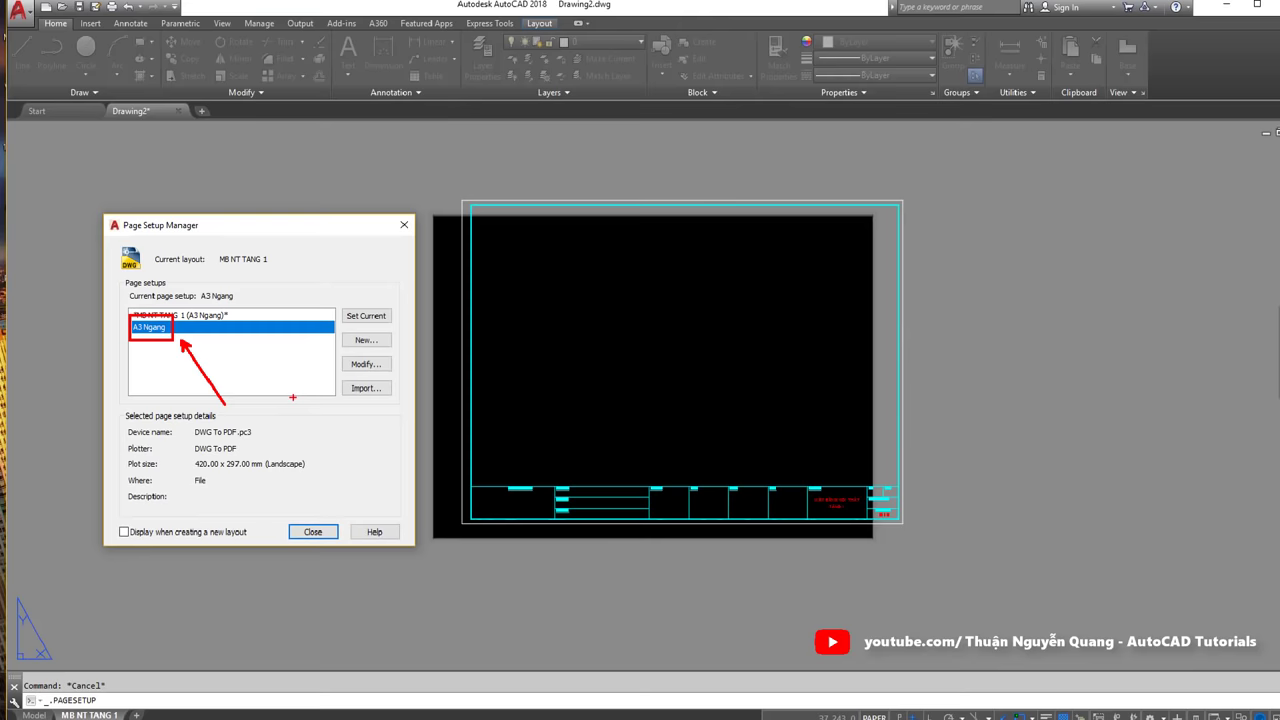
left_click(366, 366)
left_click_drag(271, 208, 1017, 191)
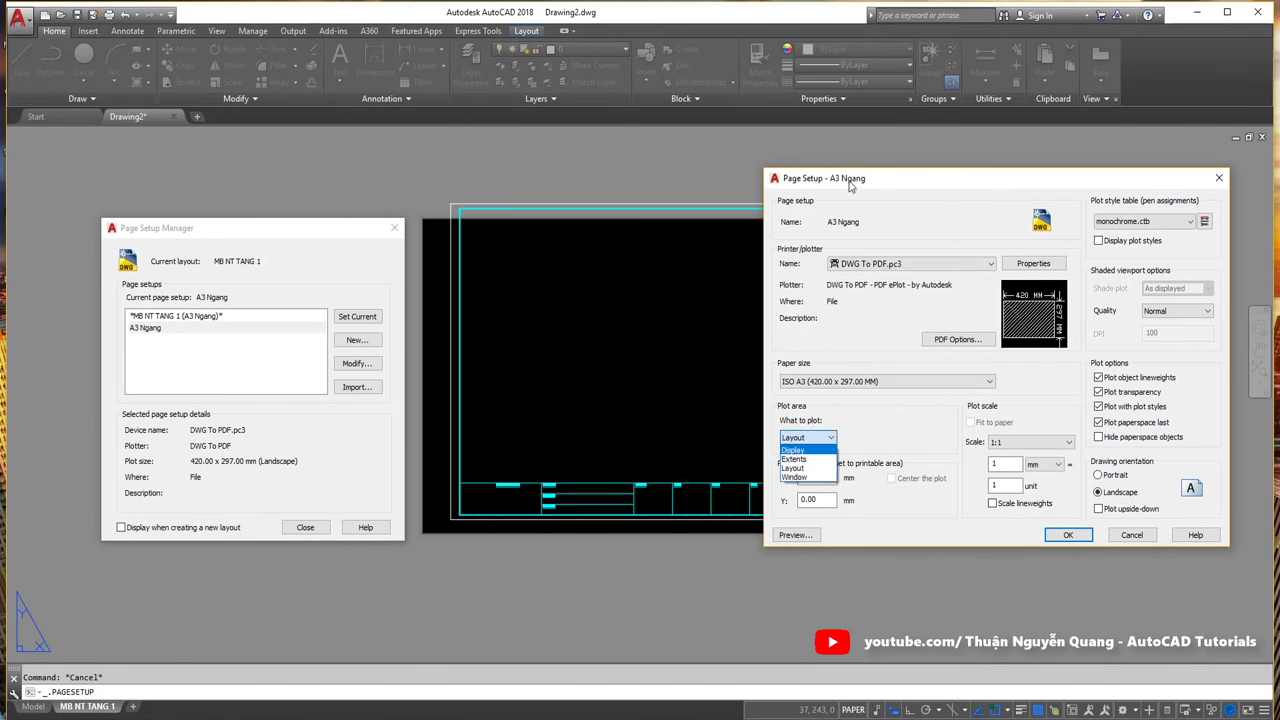
Step: Set the A3 Ngang plot area to a window framing the title block
left_click(803, 479)
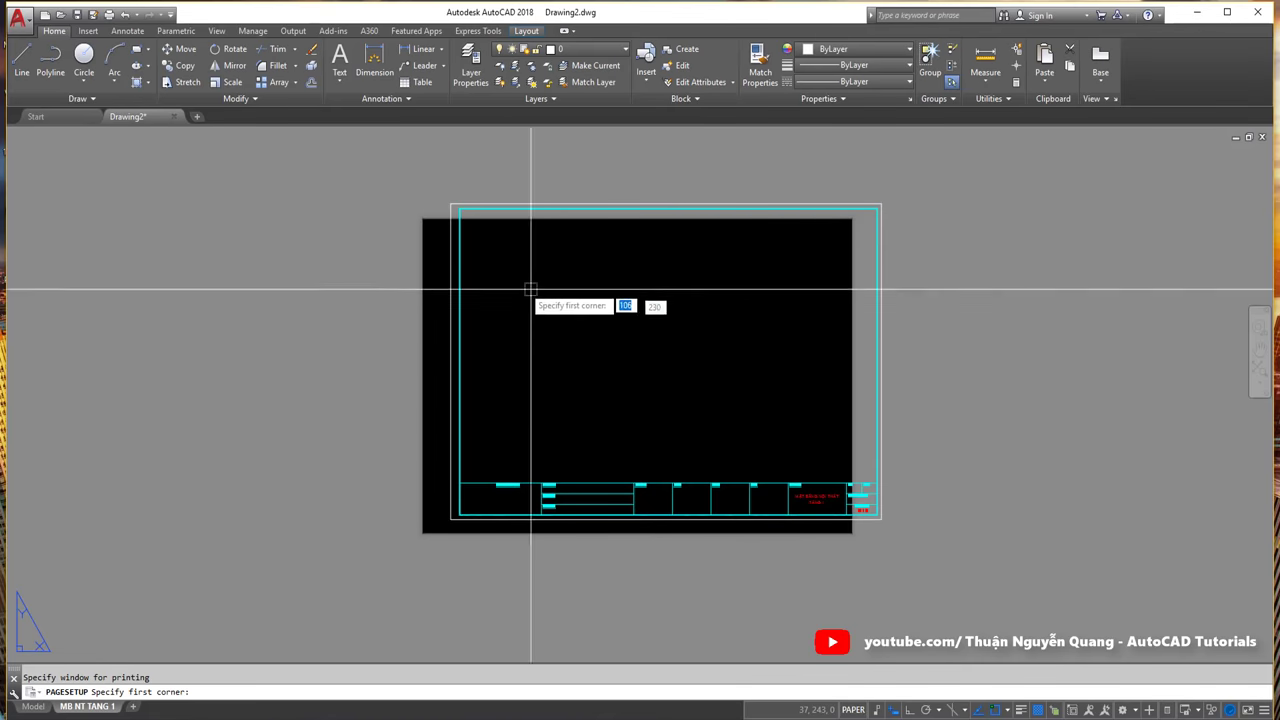
left_click(451, 205)
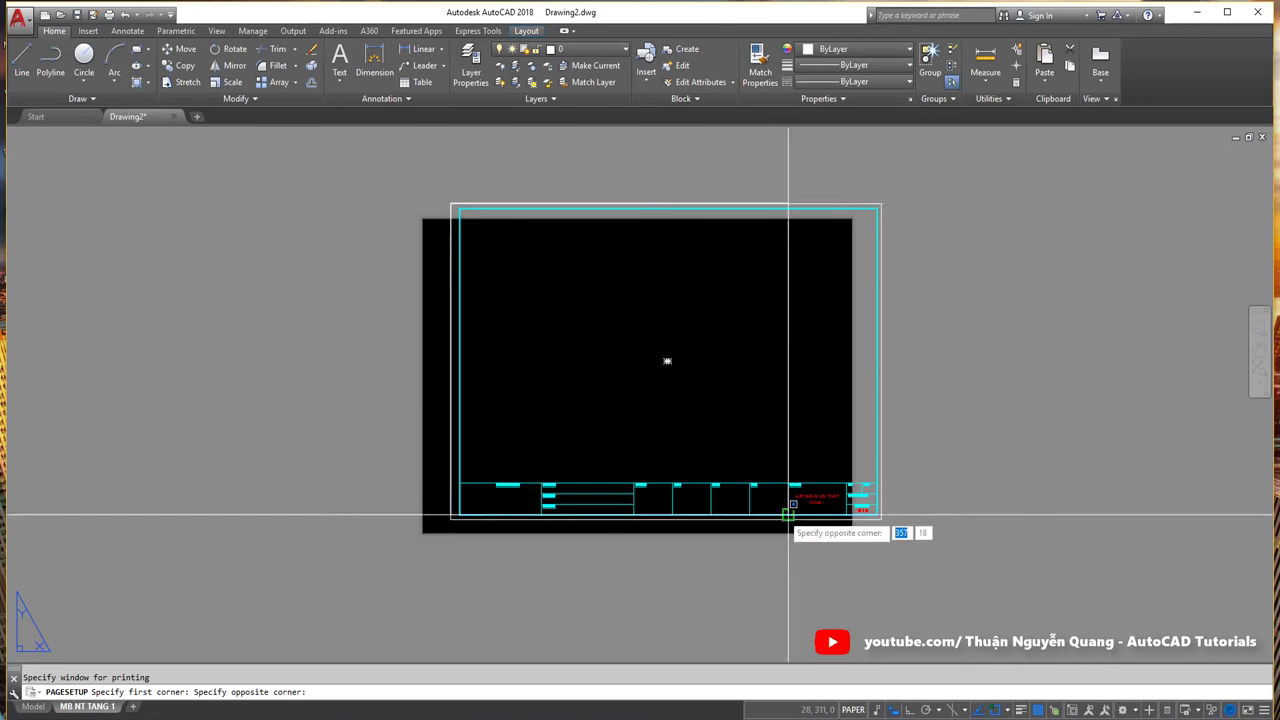
scroll(786, 500, "up", 5)
scroll(886, 534, "down", 5)
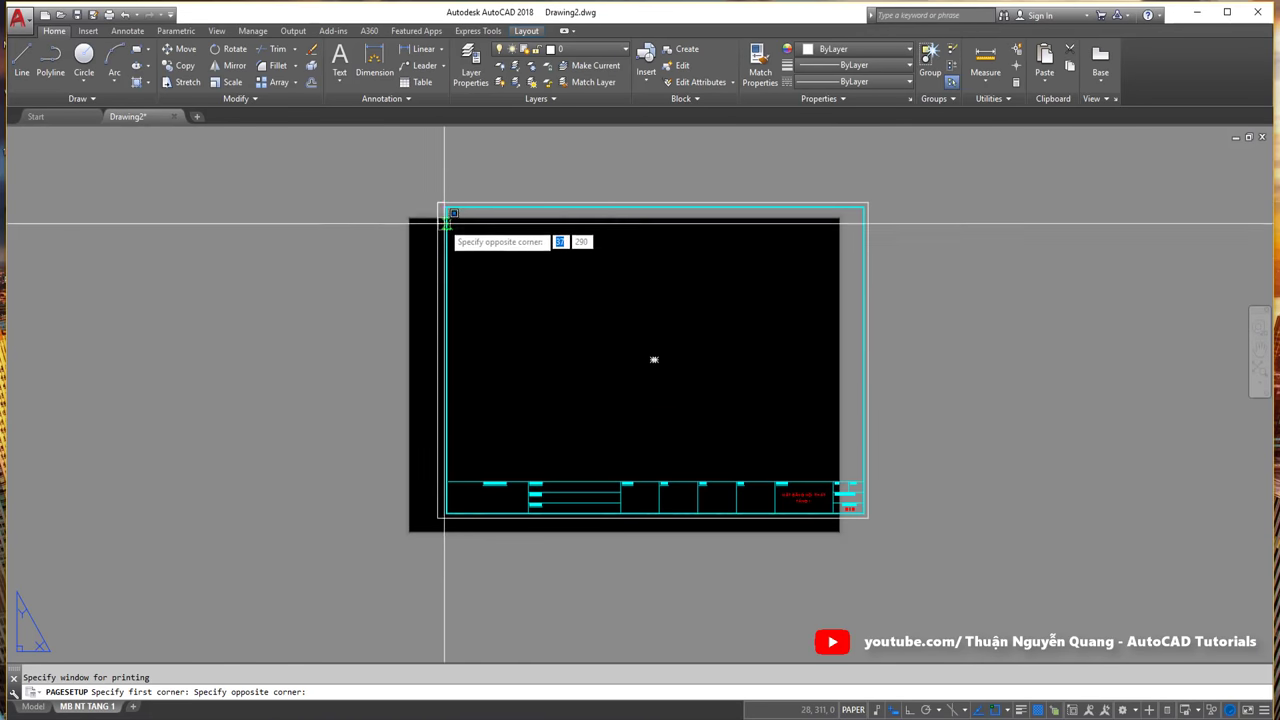
scroll(452, 218, "up", 4)
scroll(457, 220, "down", 4)
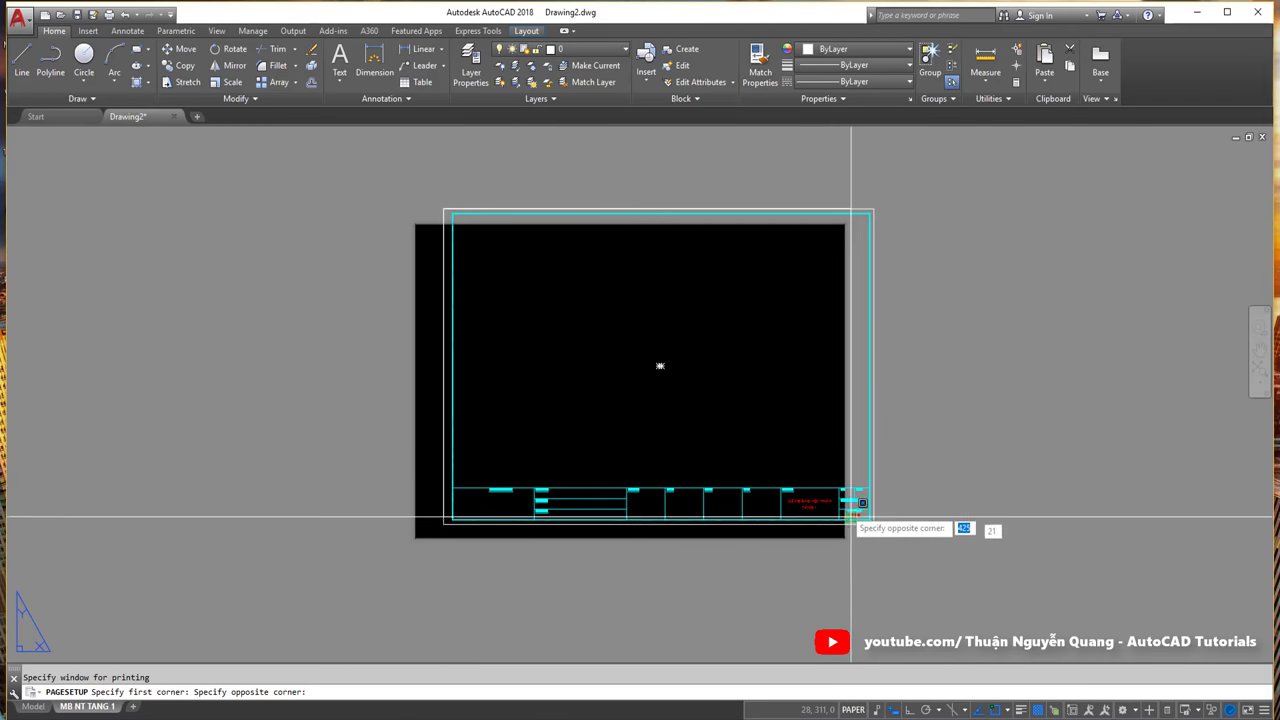
scroll(865, 516, "up", 6)
left_click(912, 525)
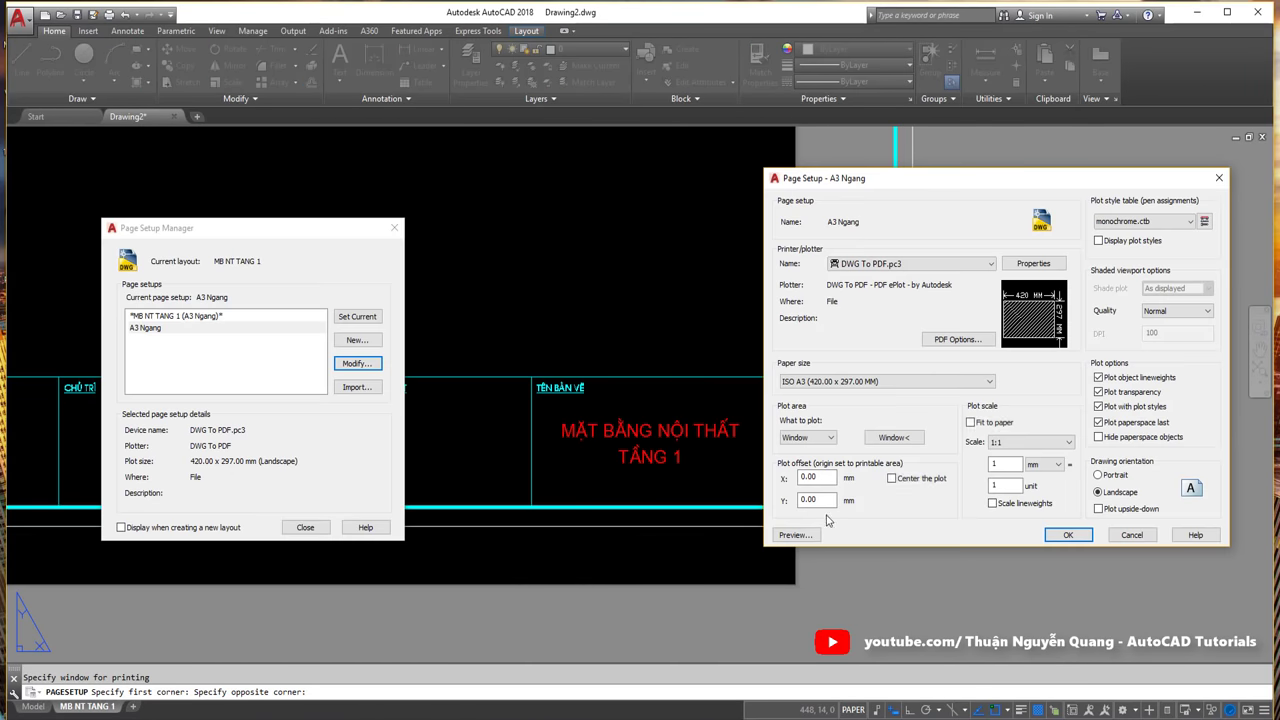
Step: Confirm A3 Ngang, apply it to all its layouts, and close the manager
left_click(1068, 535)
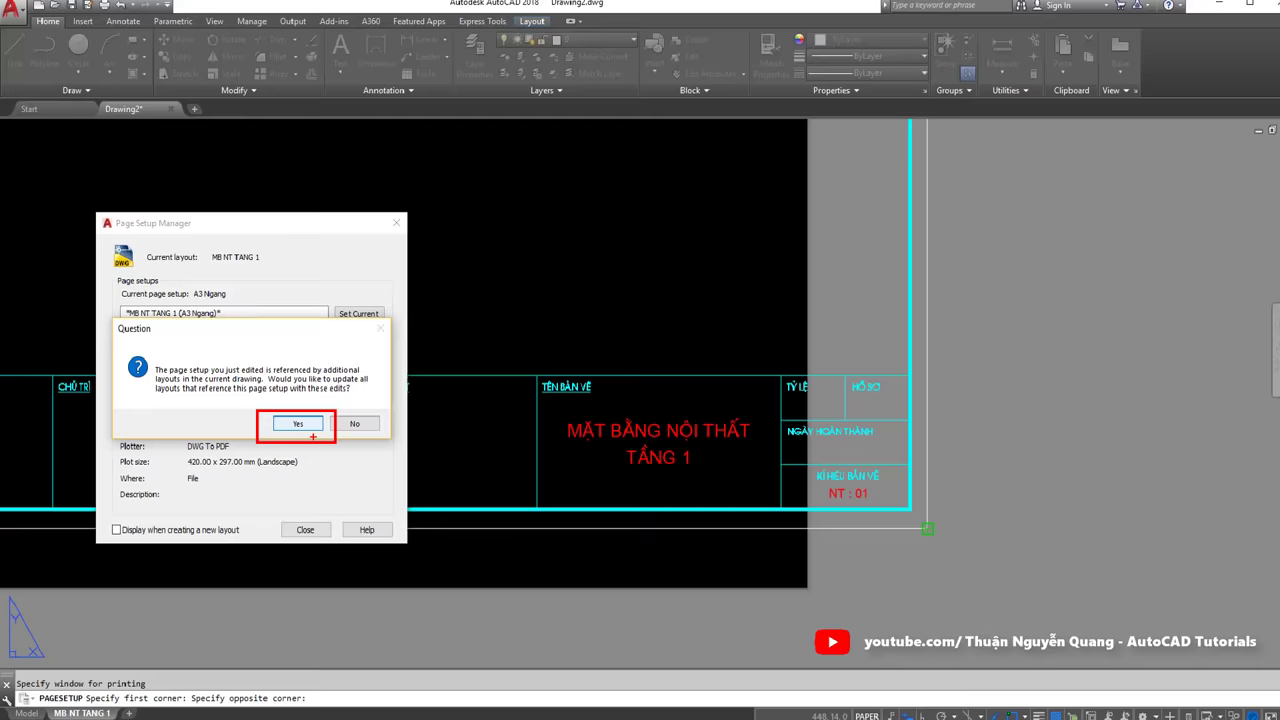
left_click(292, 425)
left_click(305, 527)
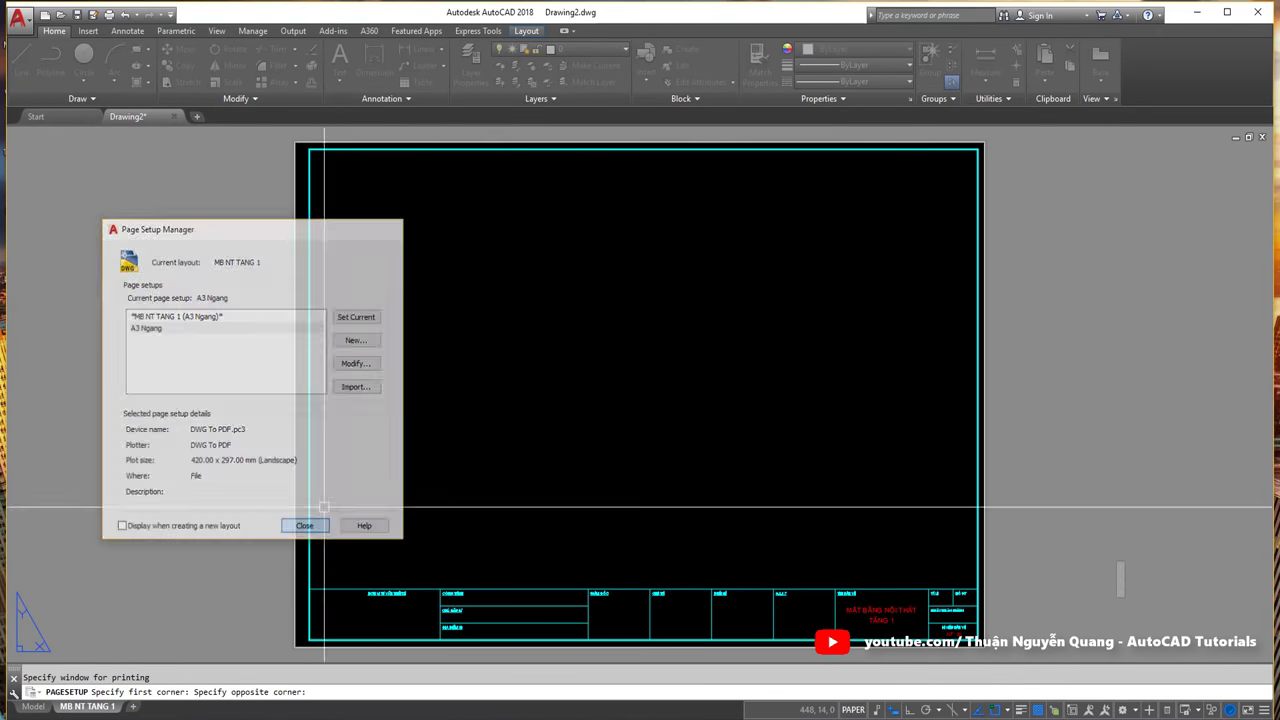
scroll(590, 377, "down", 4)
Step: Pan the layout view up and left over the black A3 sheet
scroll(476, 290, "up", 4)
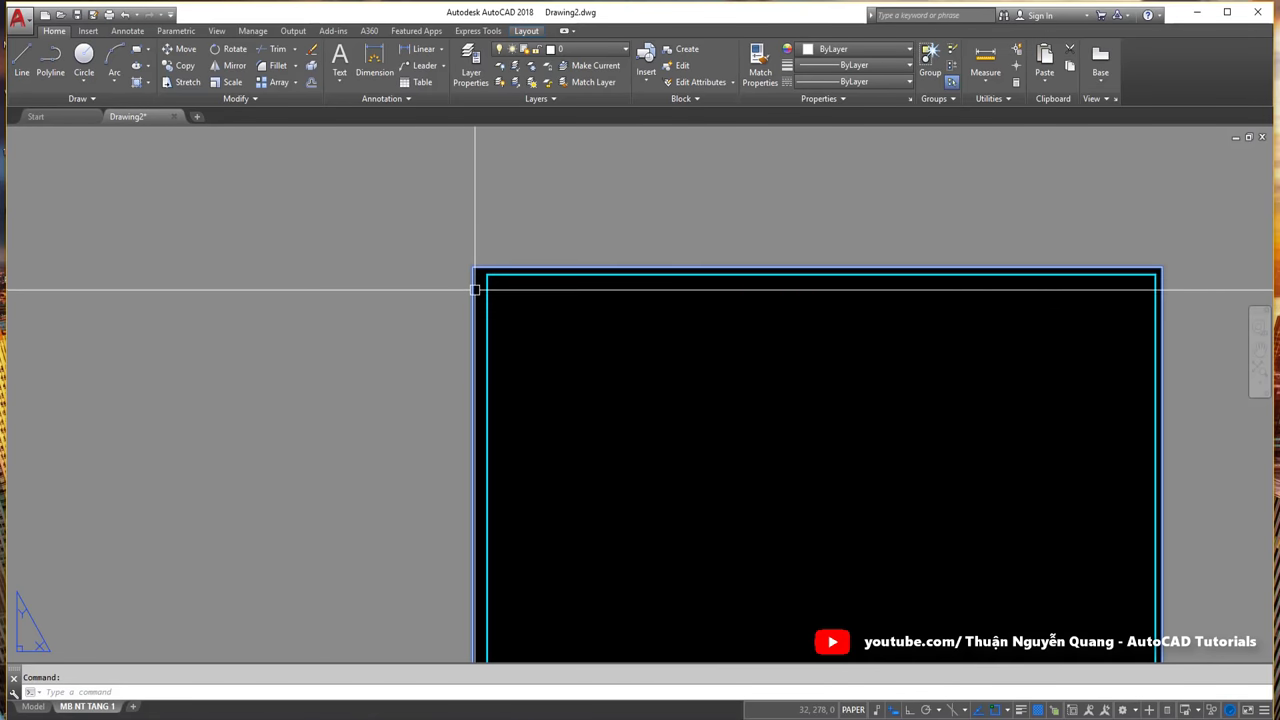
scroll(1046, 297, "down", 2)
middle_click_drag(1054, 541, 923, 463)
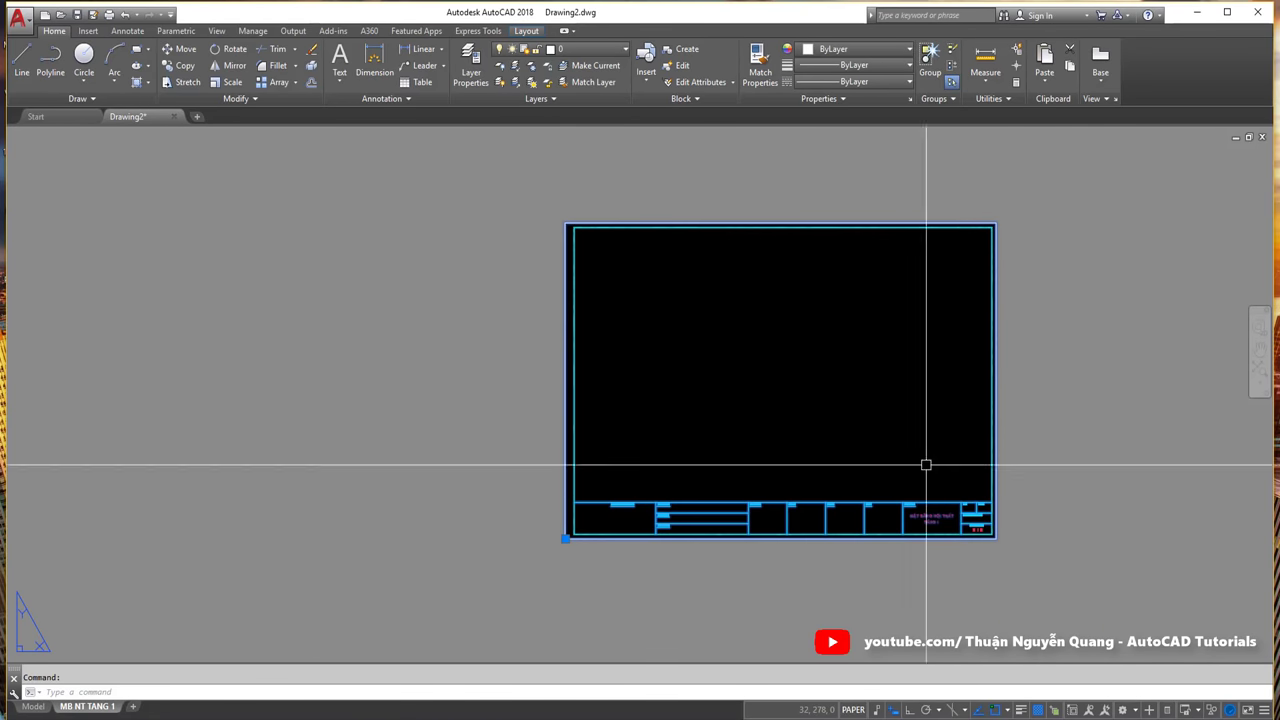
middle_click_drag(706, 474, 677, 440)
left_click(763, 238)
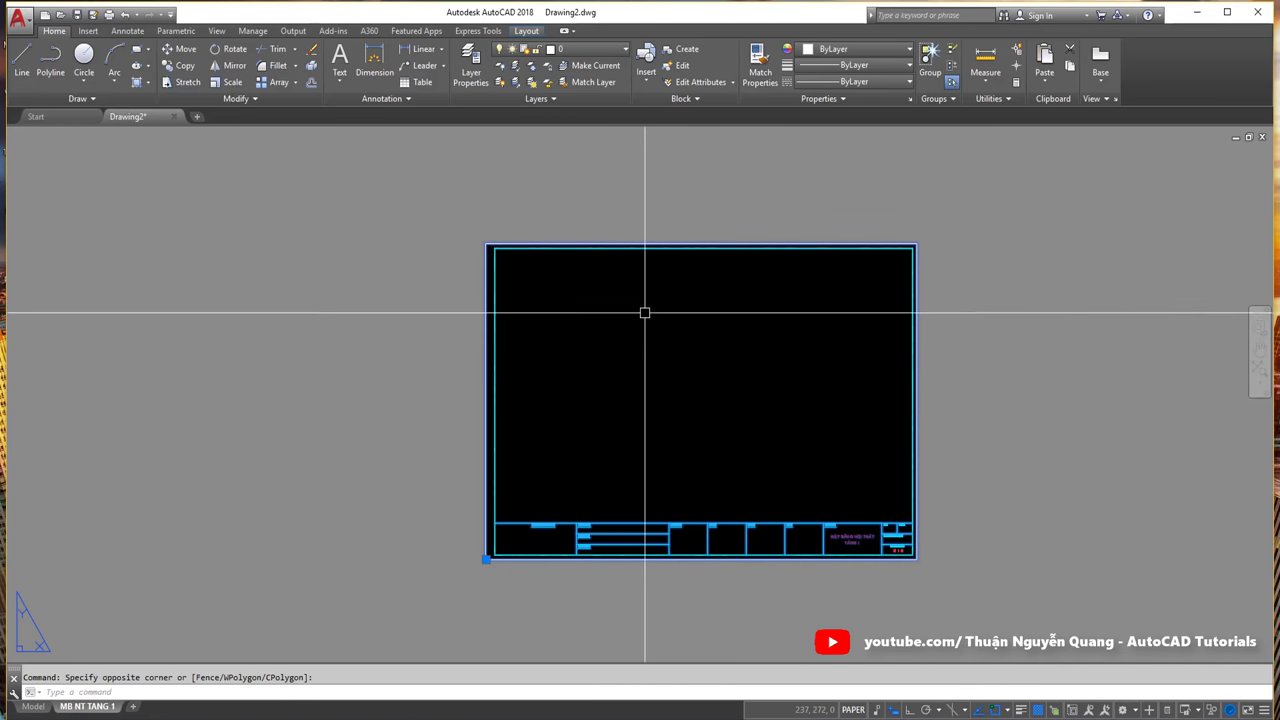
key("Escape")
Step: Clear stray sheet-border selections and shift the view to show the whole sheet
left_click(417, 217)
left_click(989, 551)
left_click(690, 493)
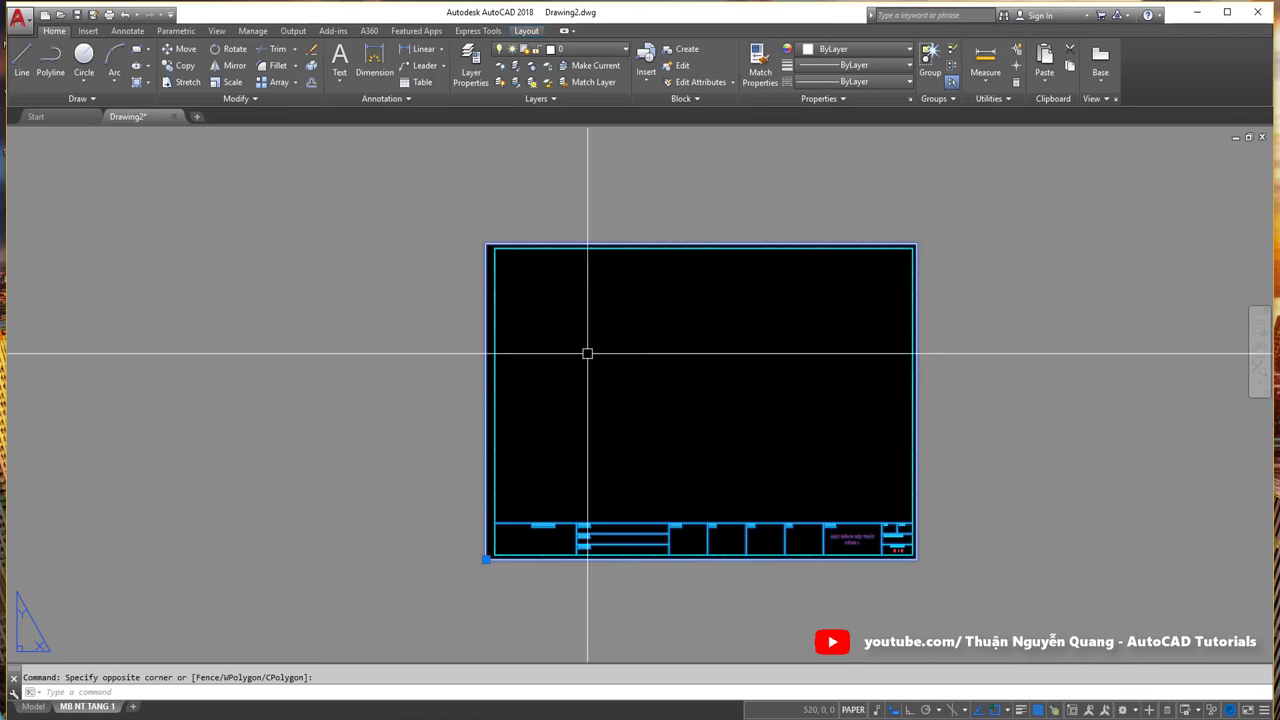
key("Escape")
left_click(566, 250)
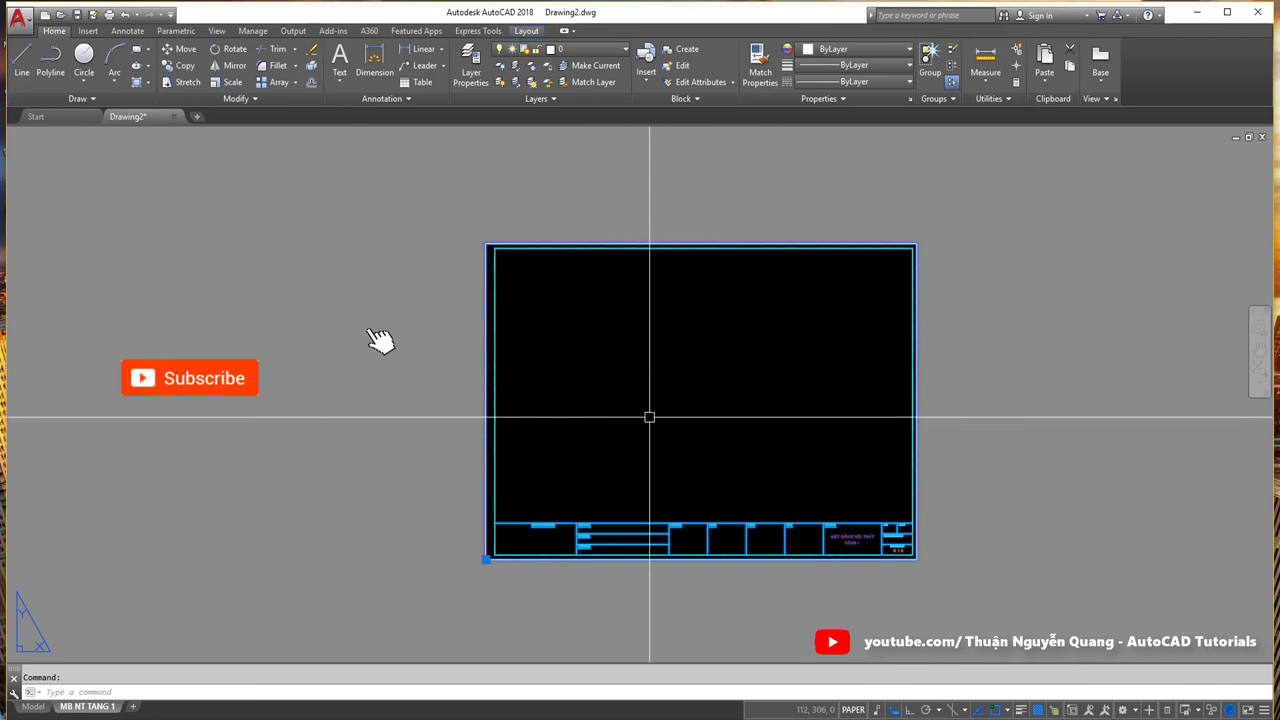
key("Escape")
middle_click_drag(649, 417, 586, 422)
key("Escape")
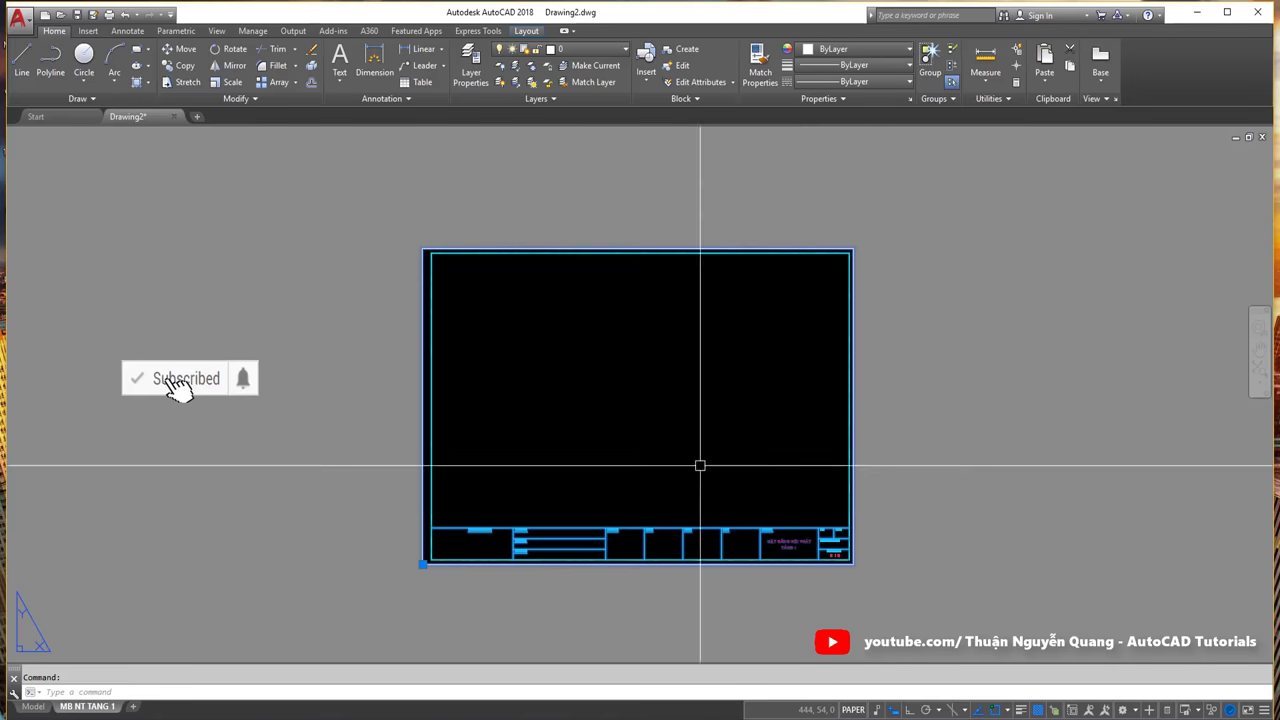
Step: In model space, move the title-block frame to the right of the floor plan
left_click(35, 706)
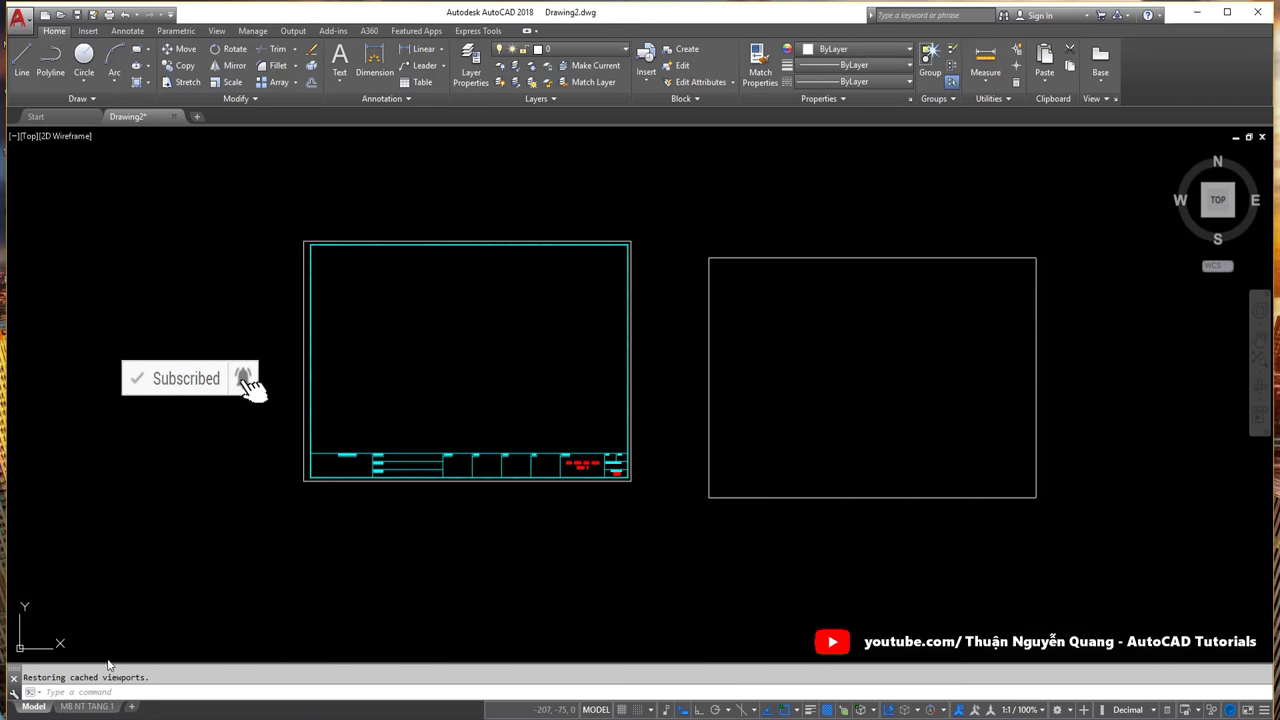
scroll(511, 414, "down", 10)
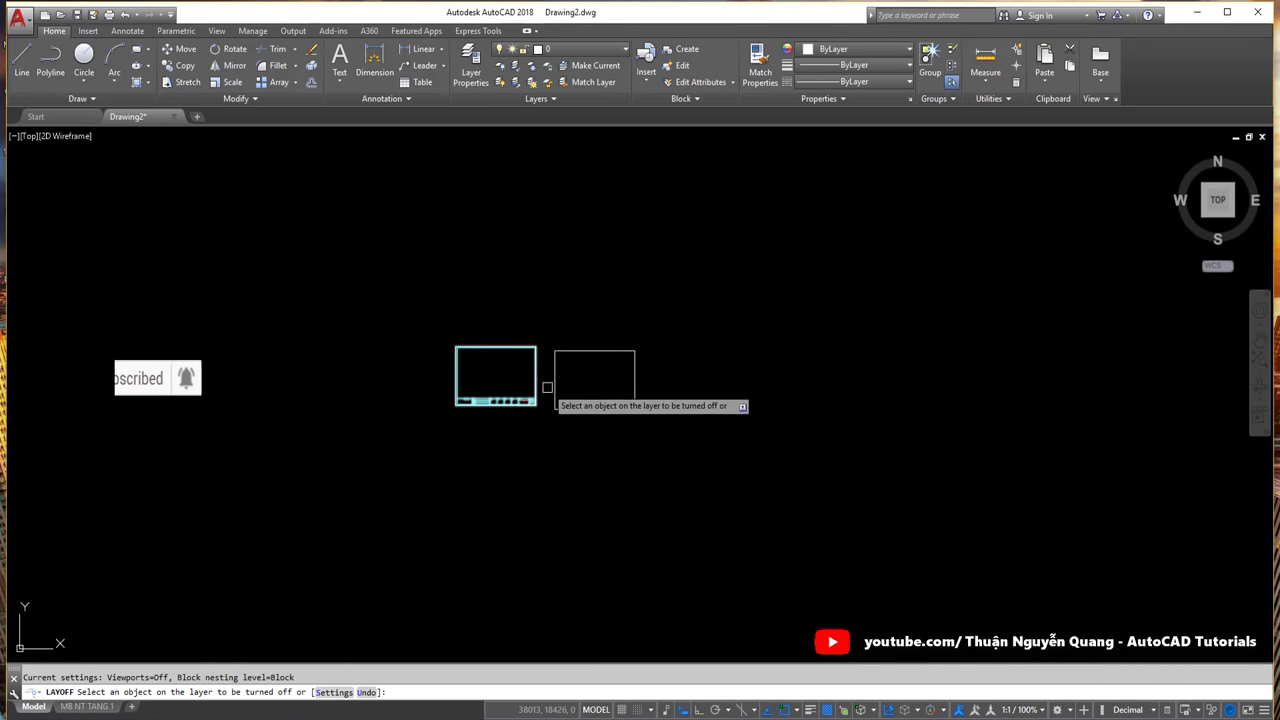
key("Escape")
scroll(506, 386, "up", 5)
scroll(469, 376, "down", 3)
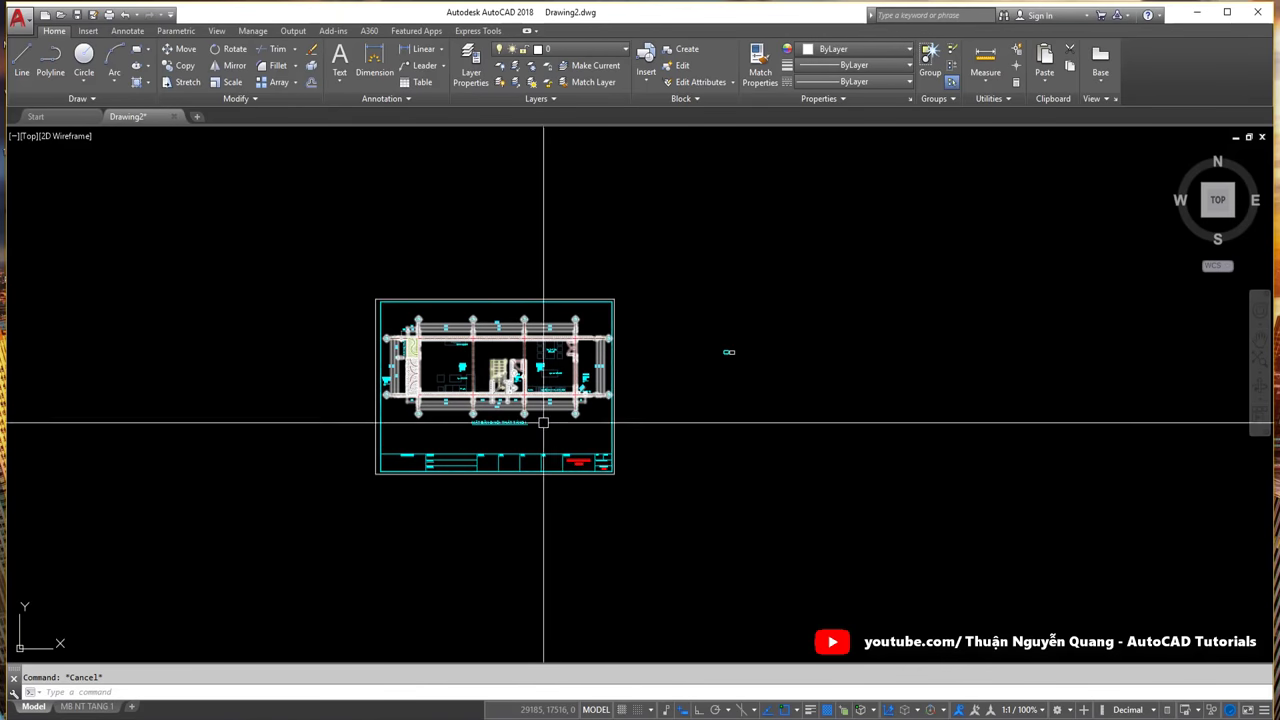
left_click(583, 457)
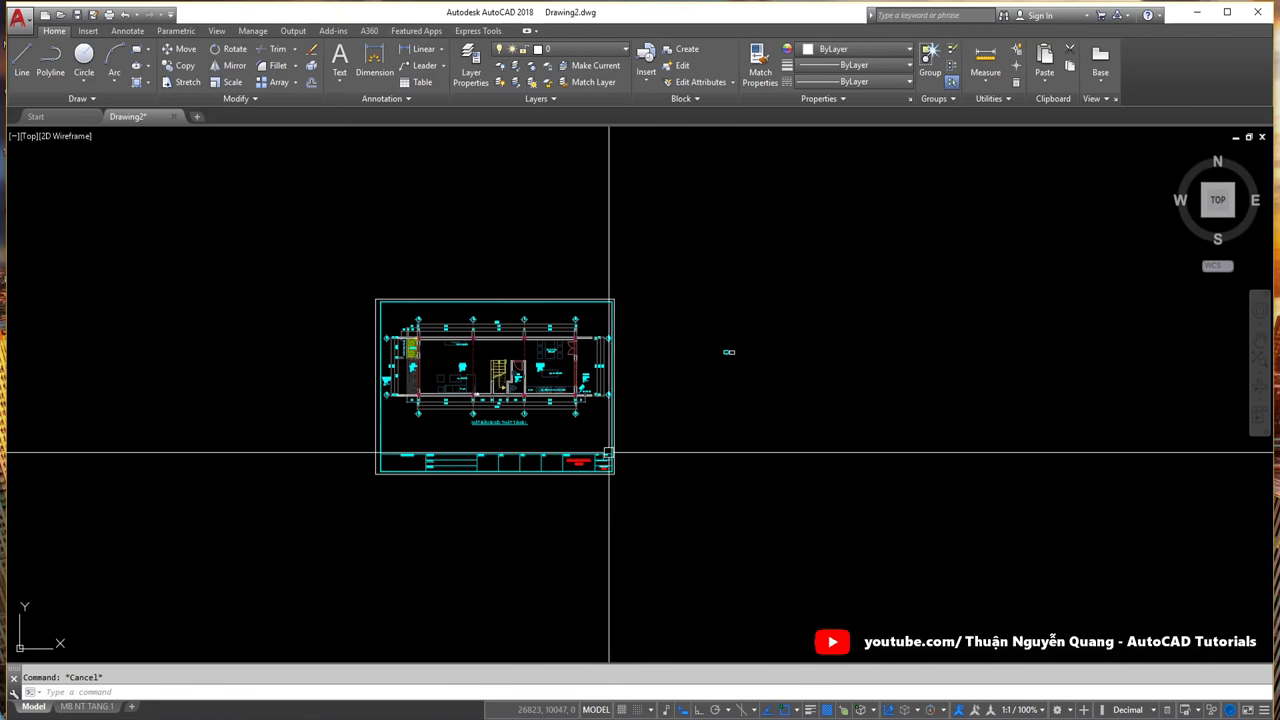
type("m")
key("Return")
left_click(586, 465)
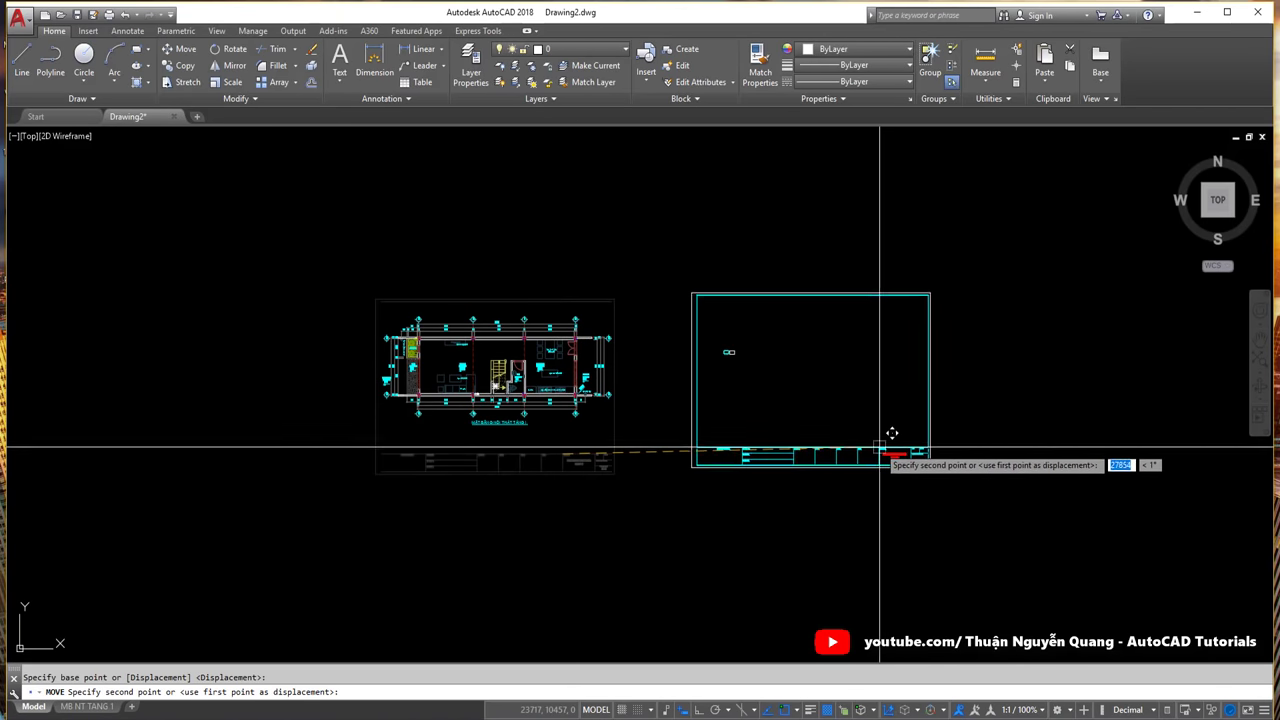
Step: Window-select then clear the floor plan and return to the MB NT TANG 1 layout
left_click(904, 458)
left_click(343, 284)
left_click(625, 432)
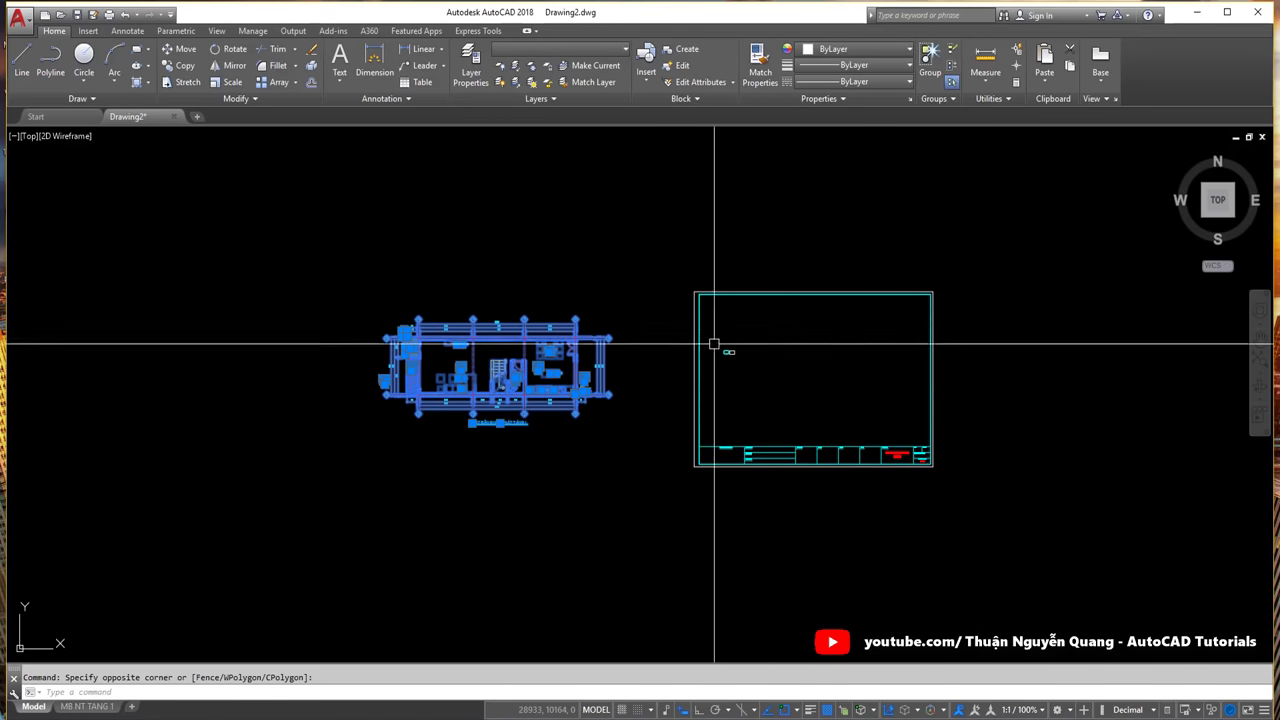
key("Escape")
left_click(94, 707)
Step: Make 0 cua the current layer from the Layers dropdown
scroll(540, 400, "down", 2)
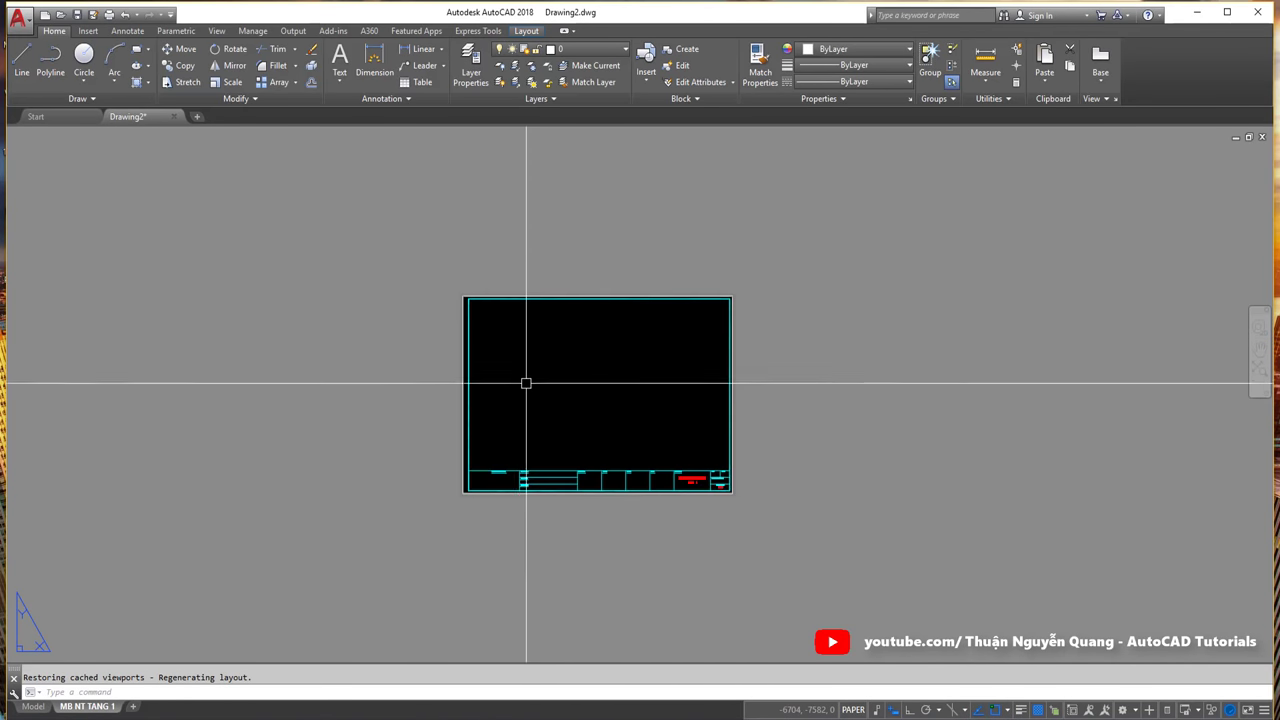
type("mv")
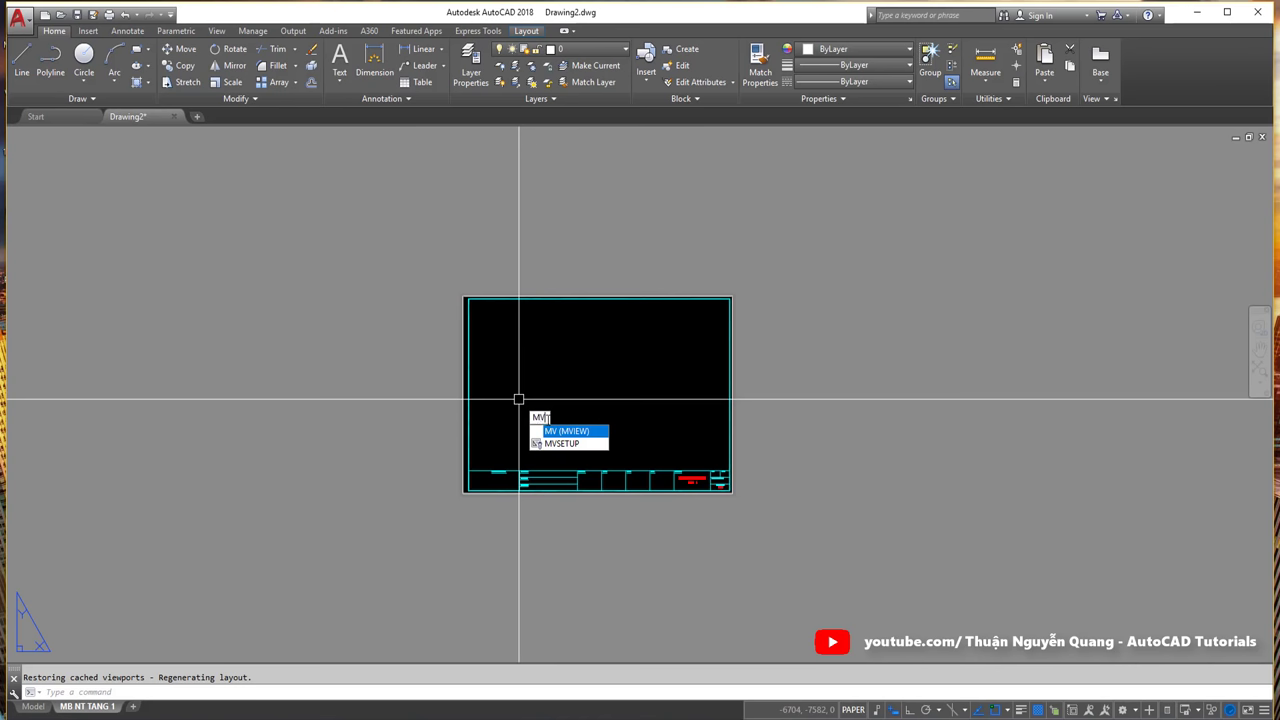
left_click(560, 49)
left_click(576, 100)
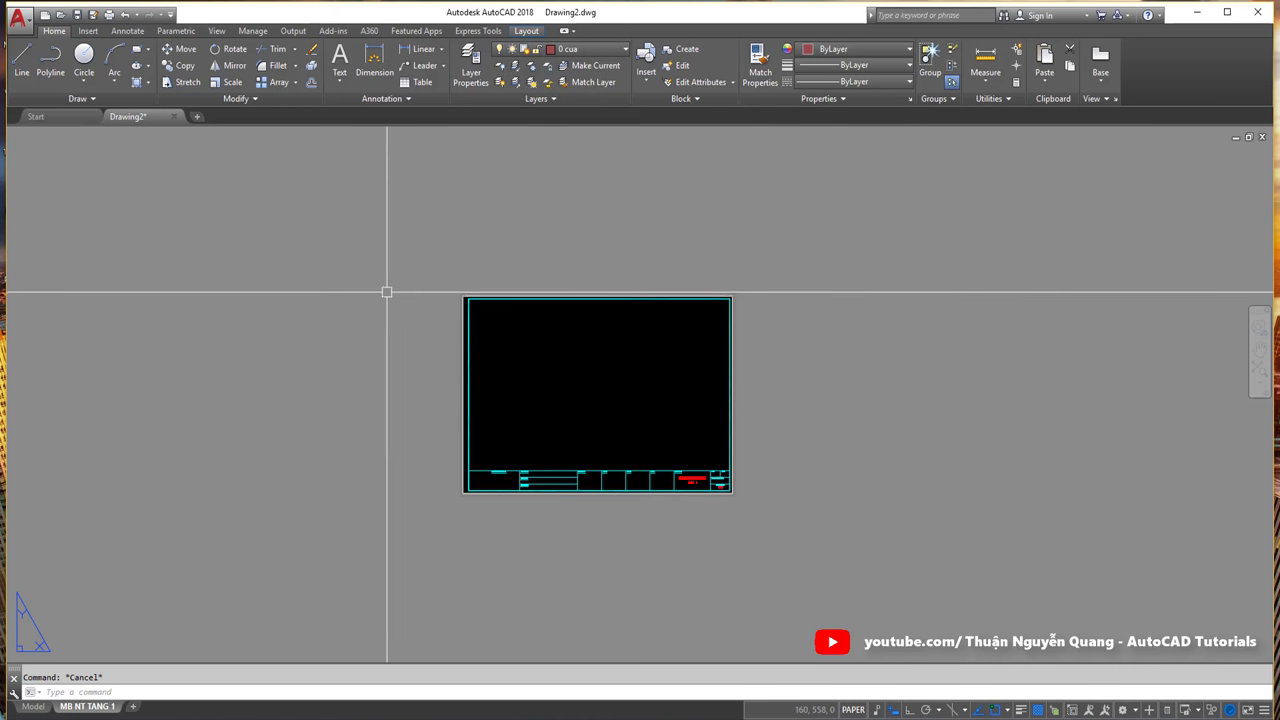
Step: Create a viewport with MV spanning two corners of the MB NT TANG 1 sheet
type("mv")
key("Return")
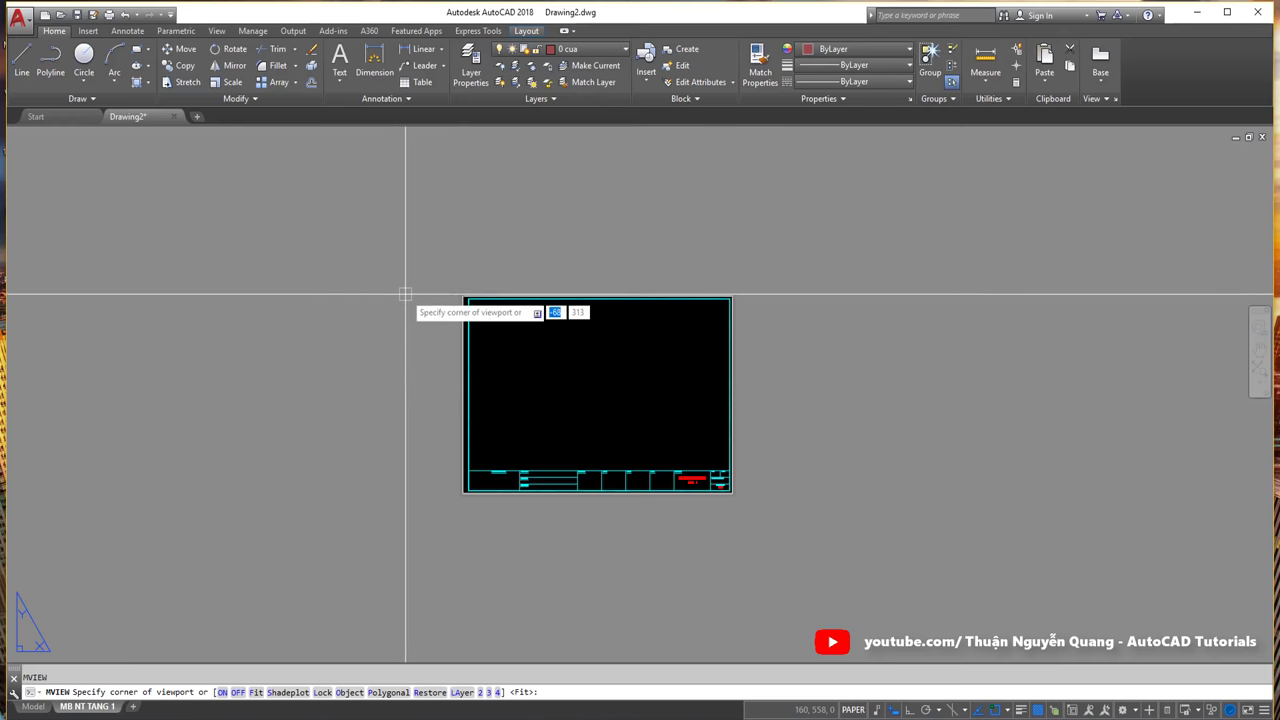
scroll(441, 281, "up", 2)
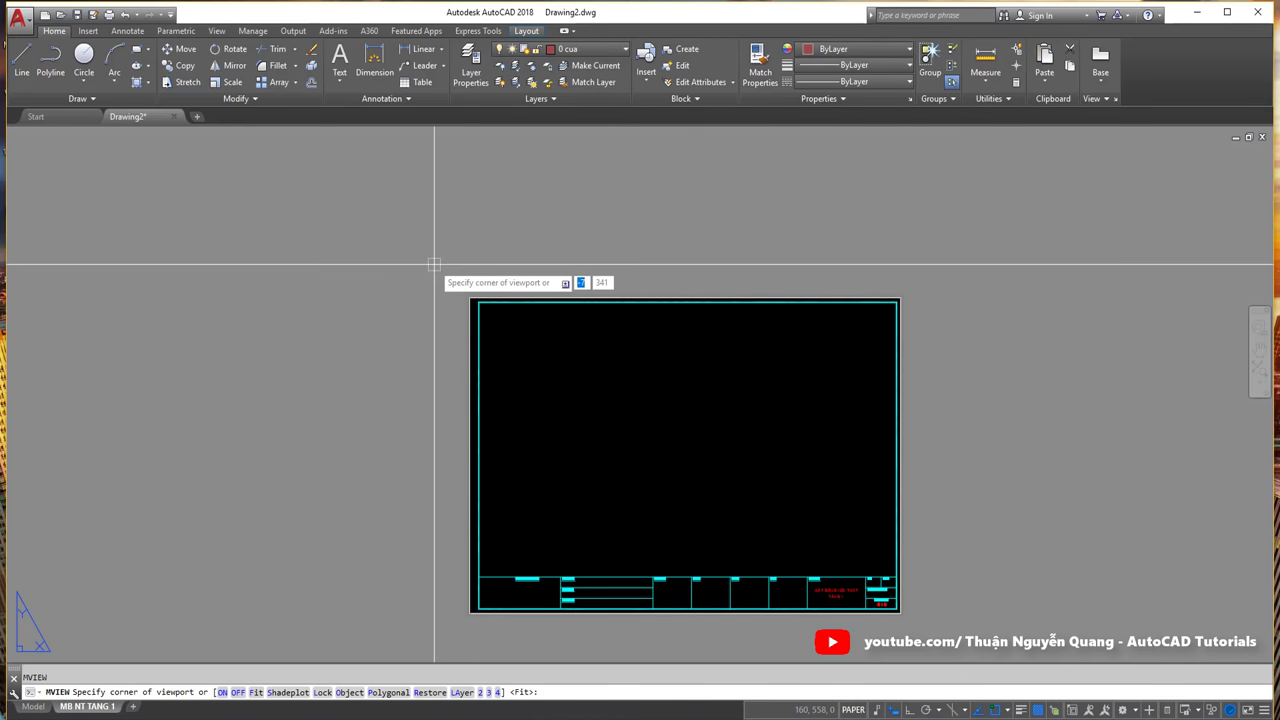
left_click(434, 265)
middle_click_drag(596, 436, 531, 352)
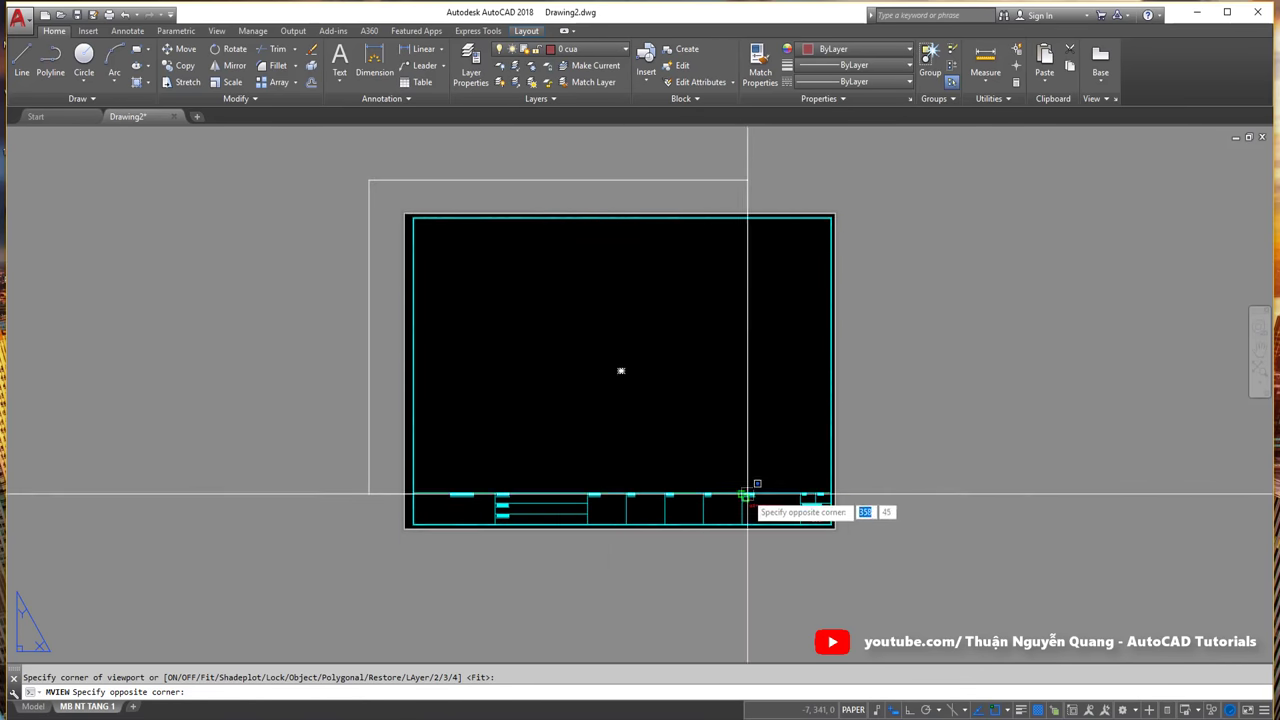
left_click(865, 553)
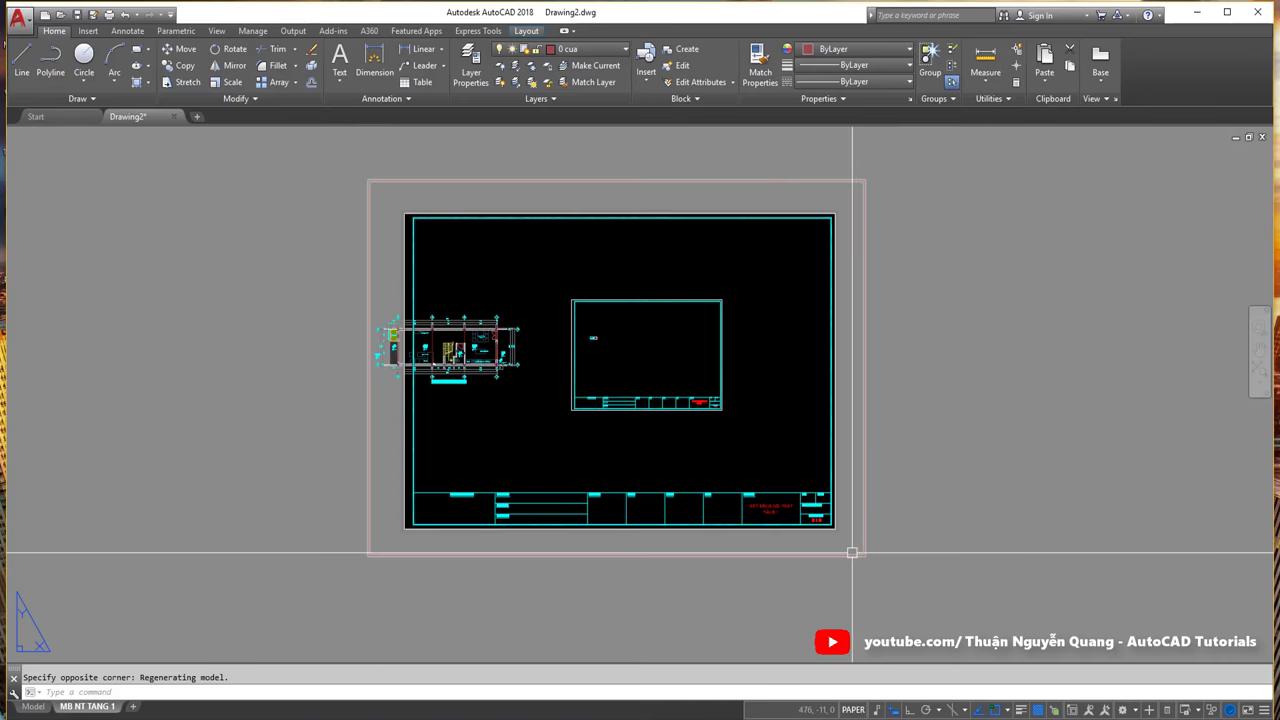
scroll(852, 552, "up", 2)
scroll(845, 532, "up", 2)
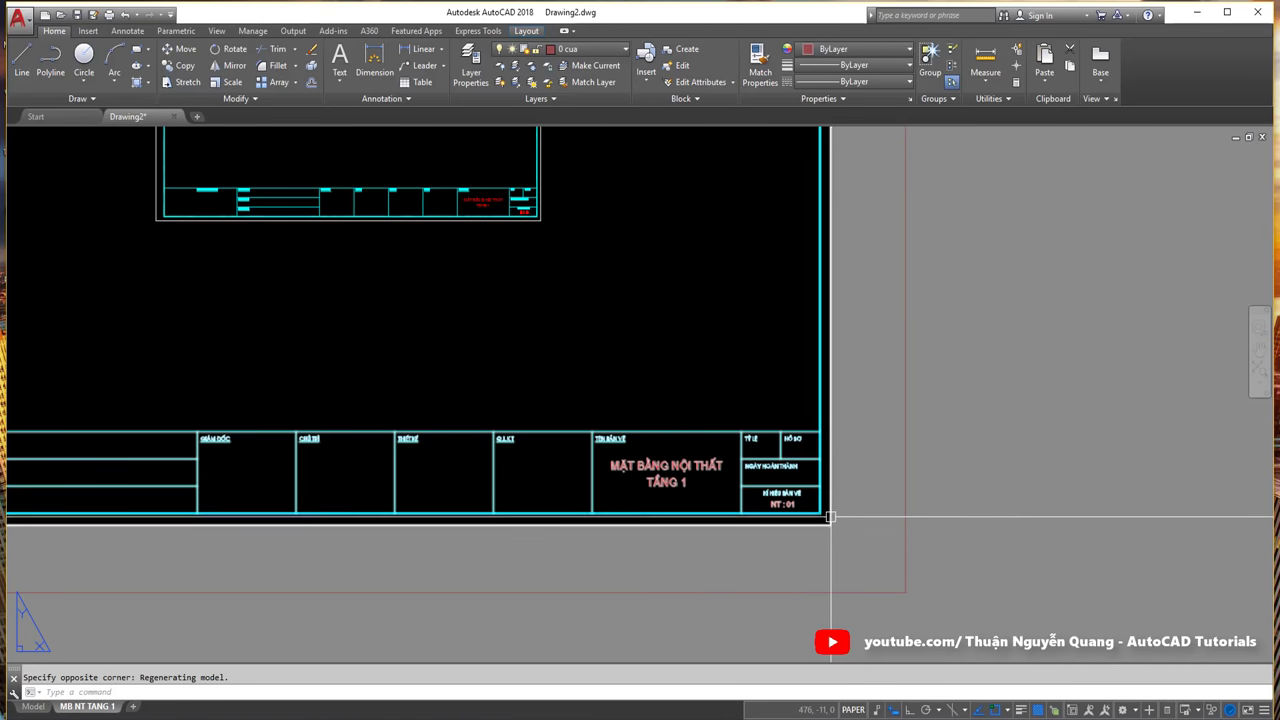
scroll(830, 517, "down", 4)
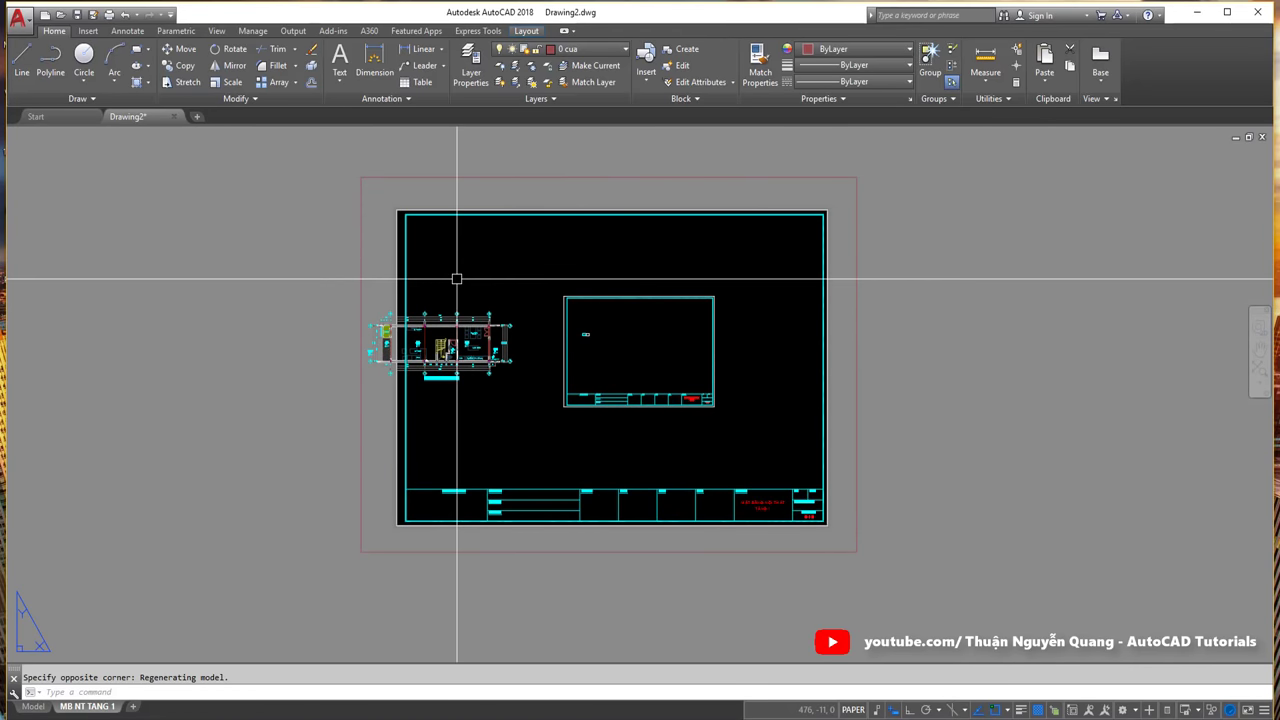
left_click(786, 177)
Step: Enter the viewport's model space, select the small rectangle and start moving it
double_click(740, 262)
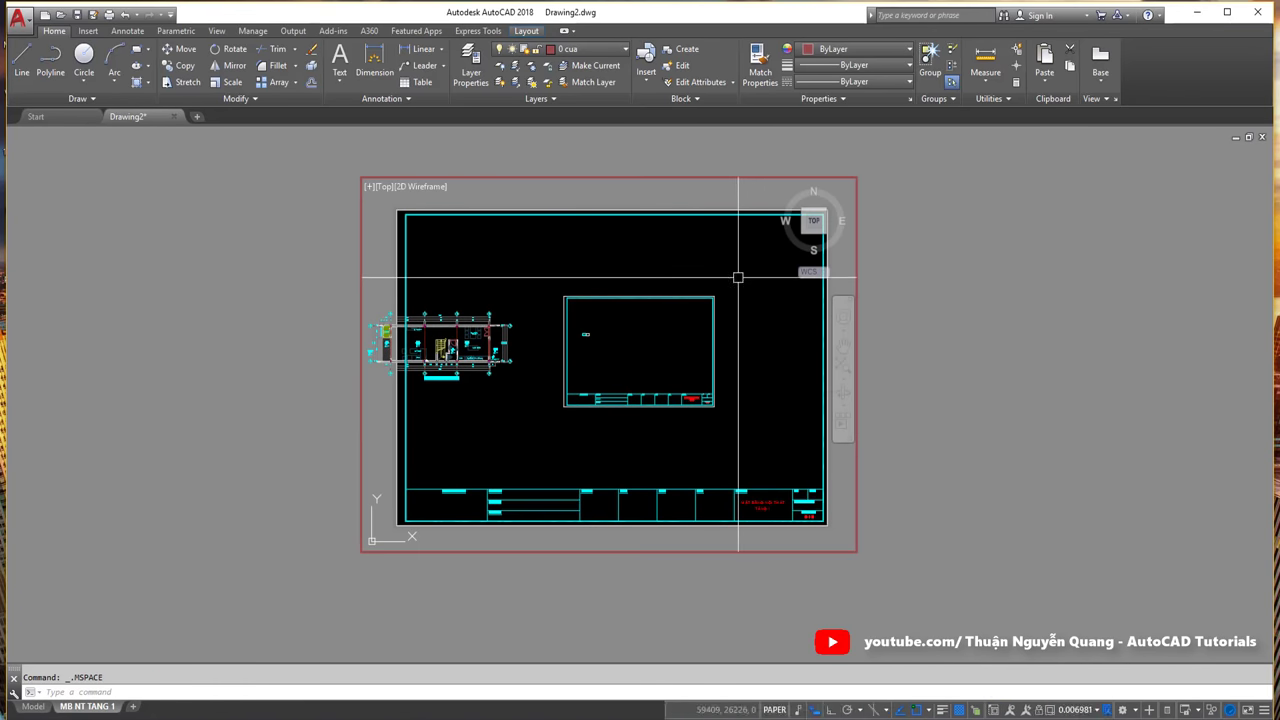
scroll(634, 317, "down", 4)
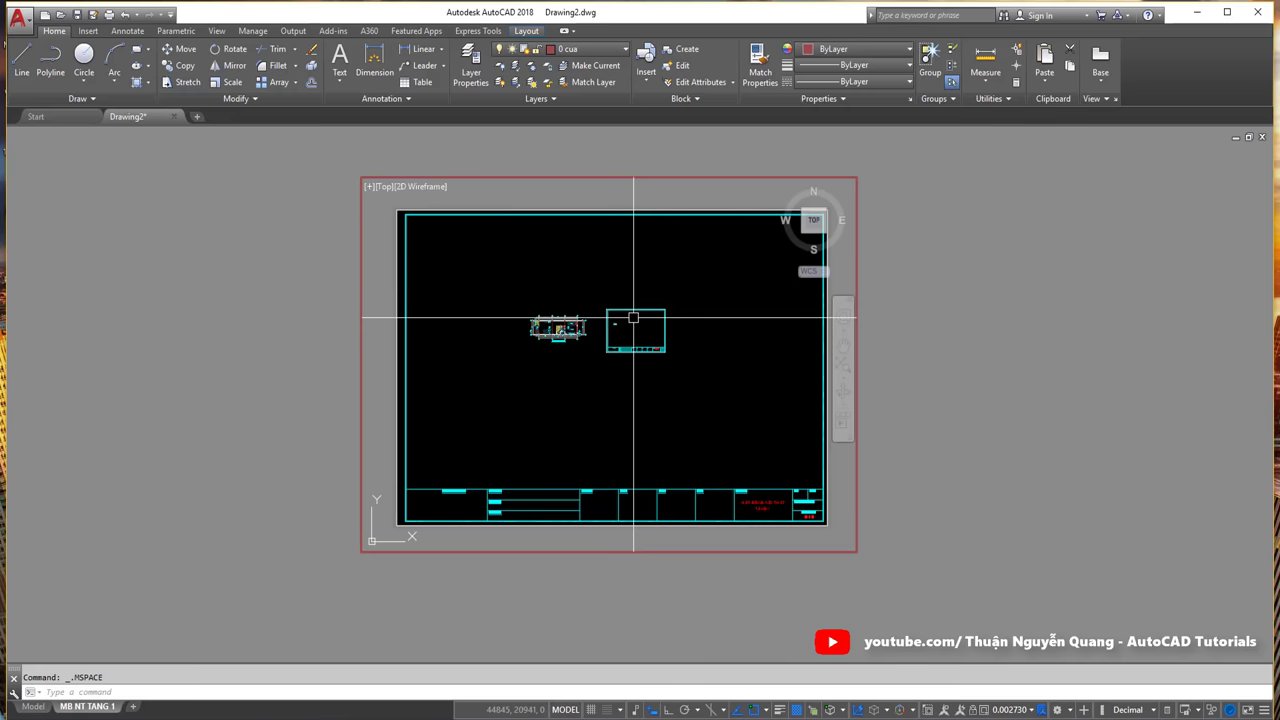
left_click(675, 295)
left_click(603, 379)
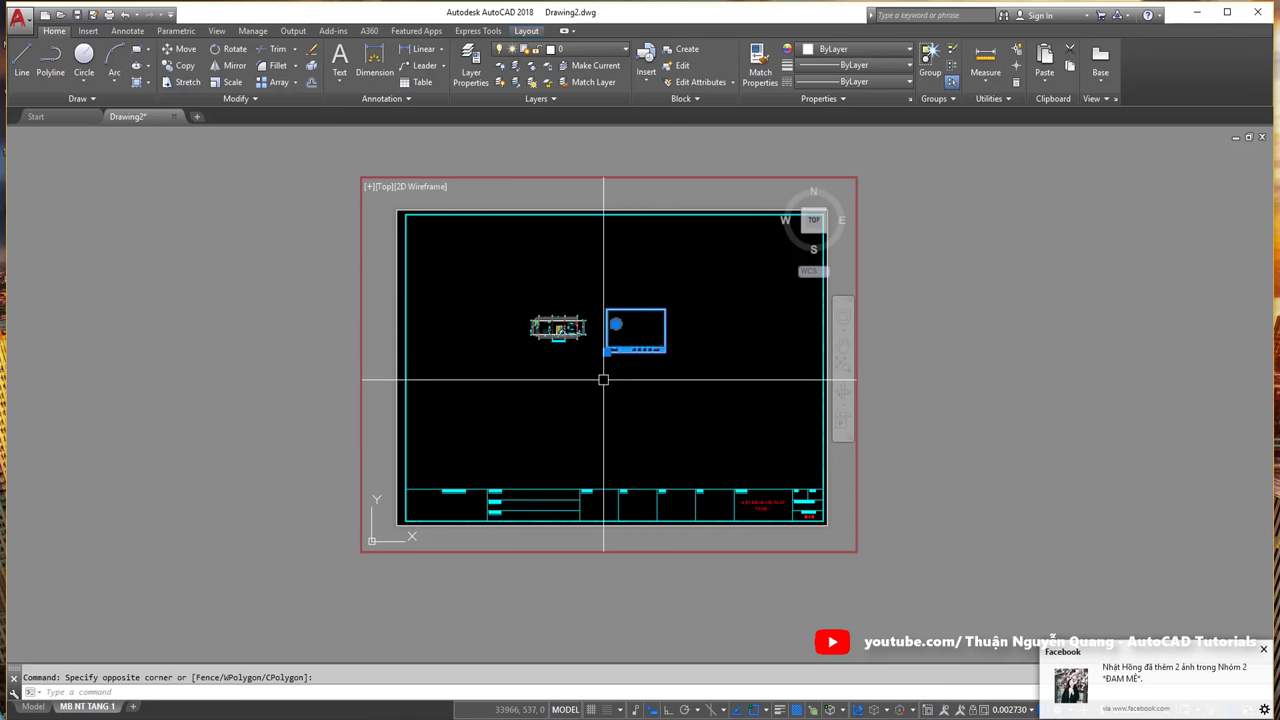
type("m")
key("space")
left_click(610, 386)
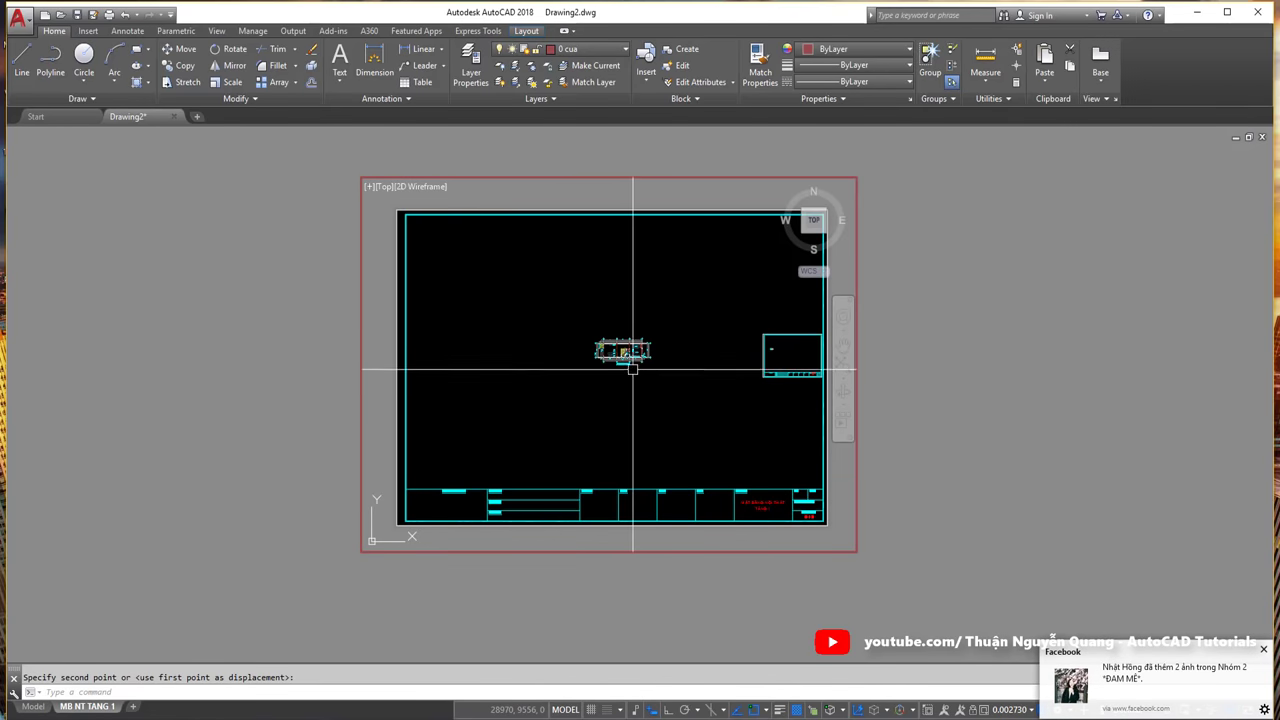
Step: Shift the floor plan slightly left in the viewport, then return to paper space
scroll(630, 365, "up", 3)
scroll(626, 358, "up", 2)
scroll(622, 352, "up", 1)
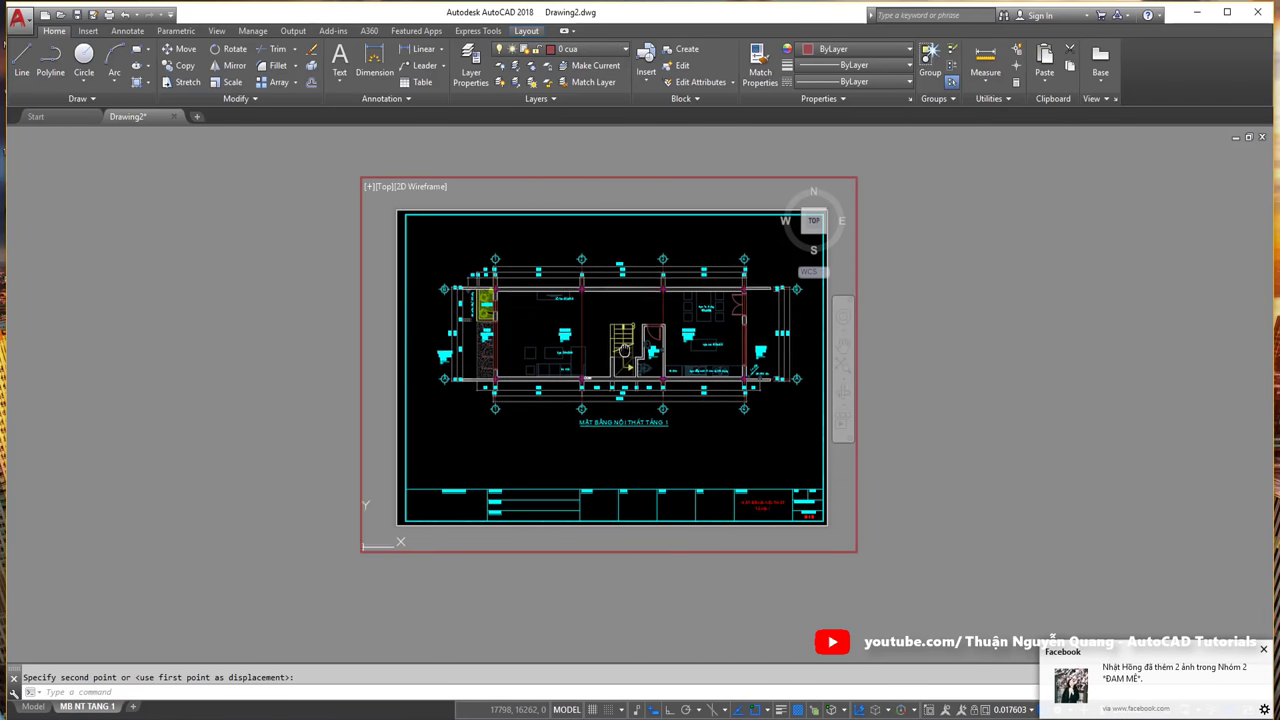
middle_click_drag(626, 351, 614, 373)
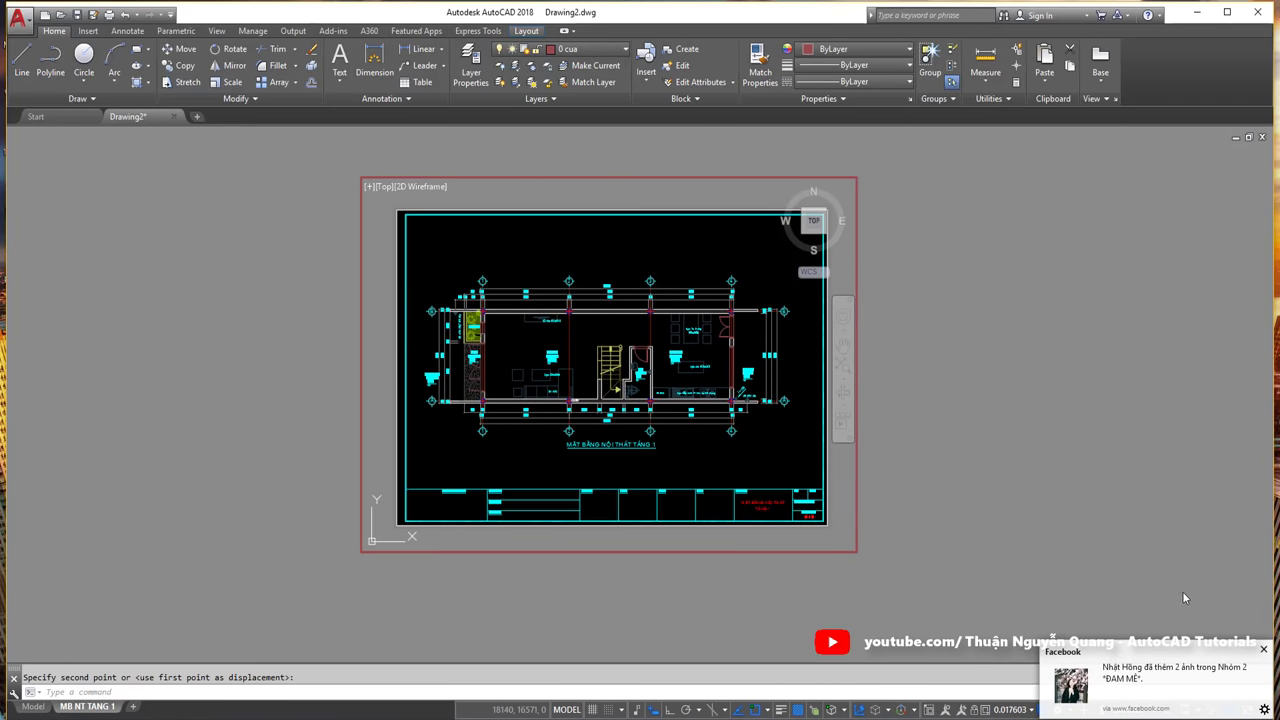
left_click(1262, 651)
scroll(605, 273, "down", 3)
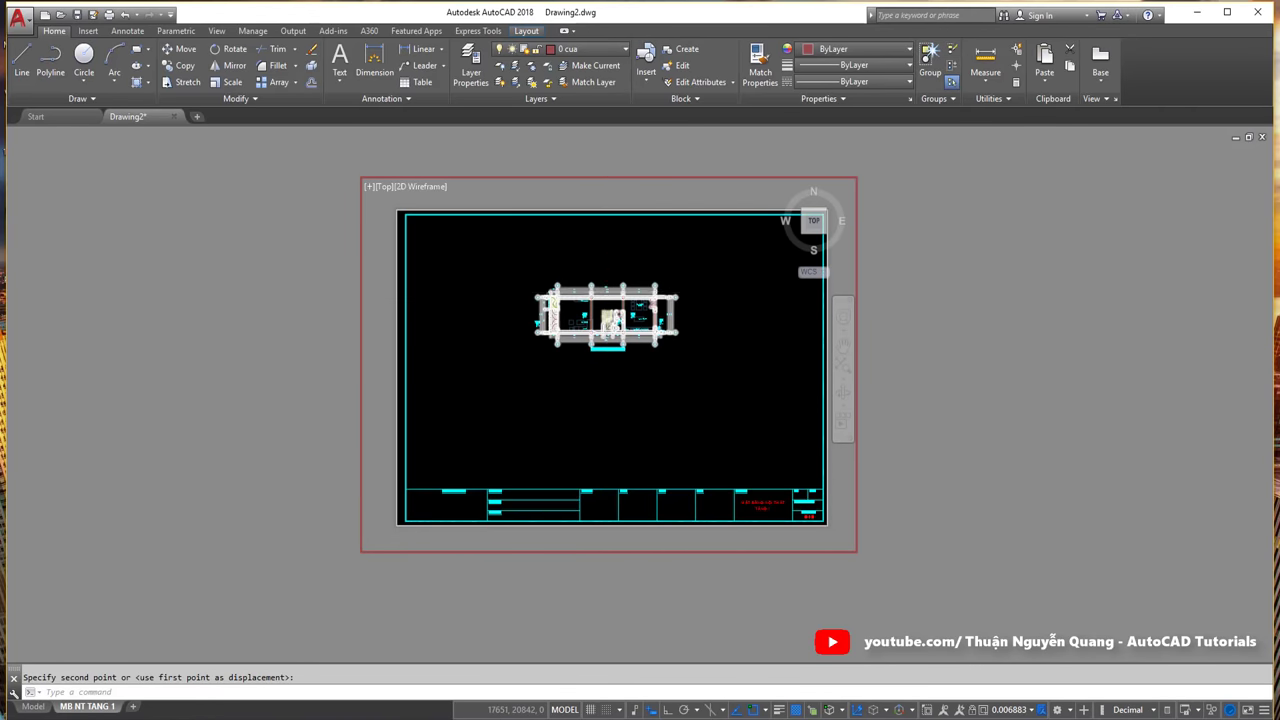
scroll(617, 300, "up", 3)
scroll(681, 337, "down", 3)
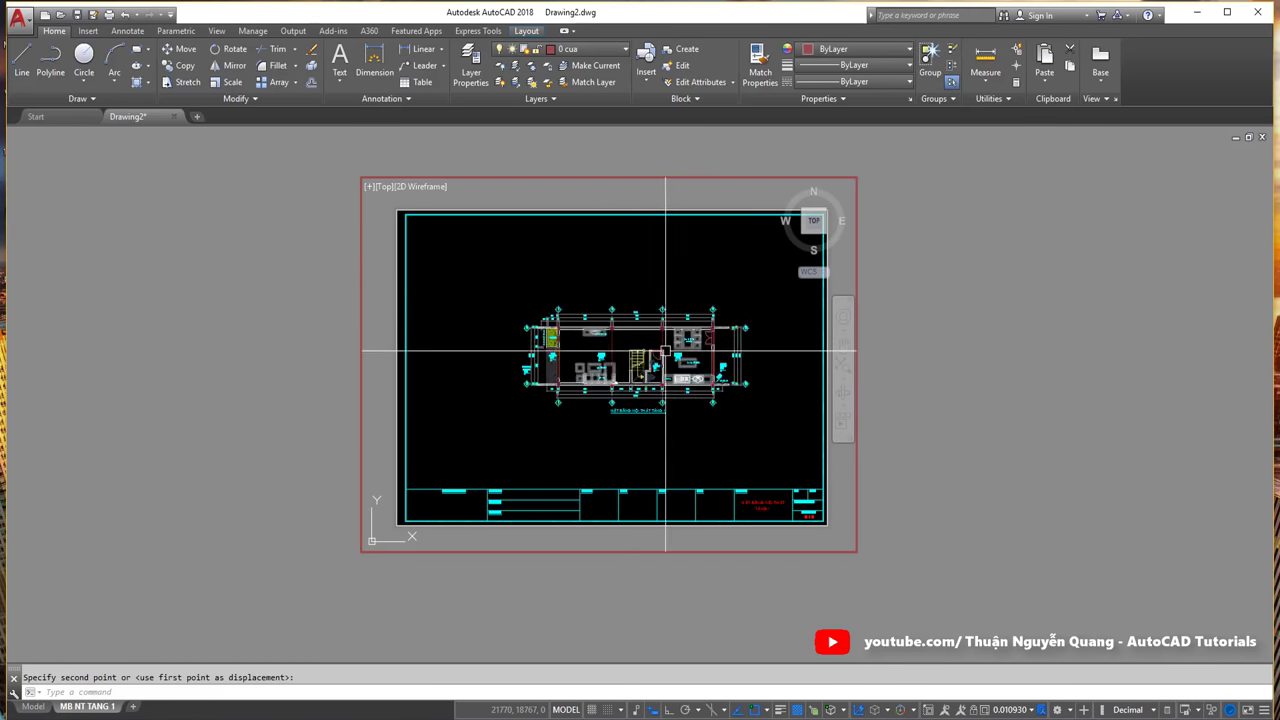
scroll(643, 272, "up", 3)
middle_click_drag(640, 360, 620, 355)
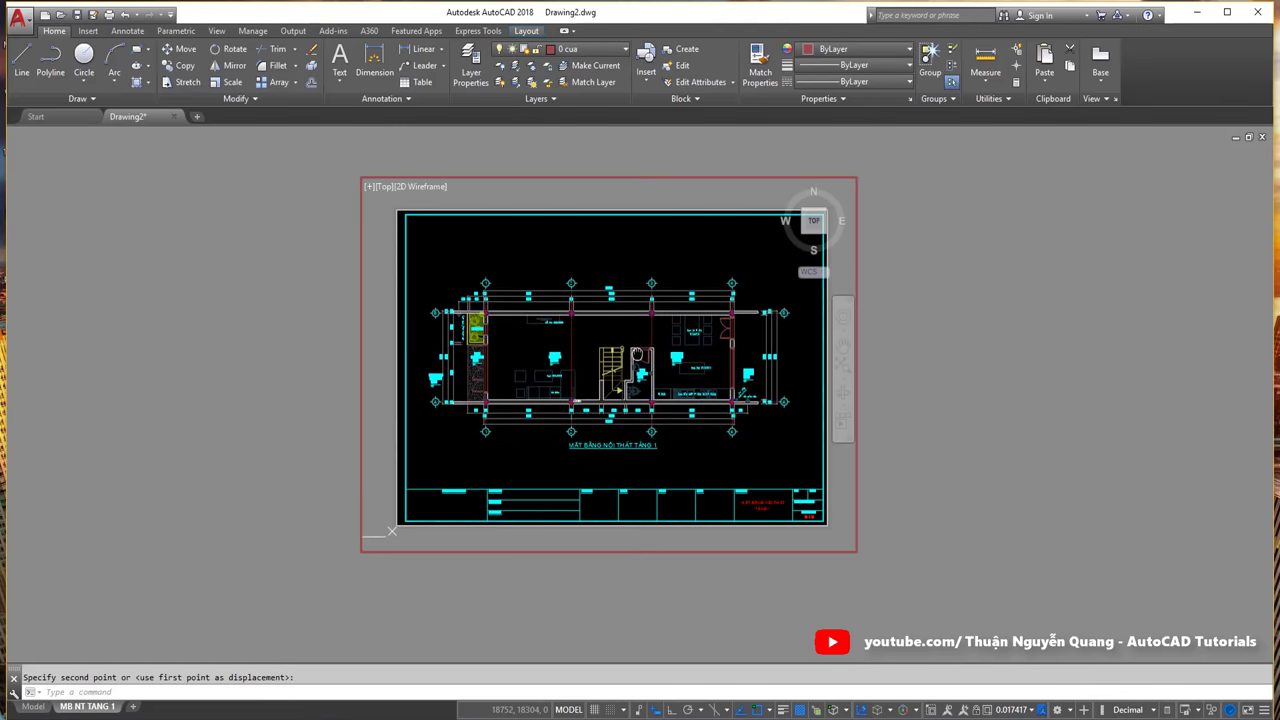
key("Escape")
double_click(904, 281)
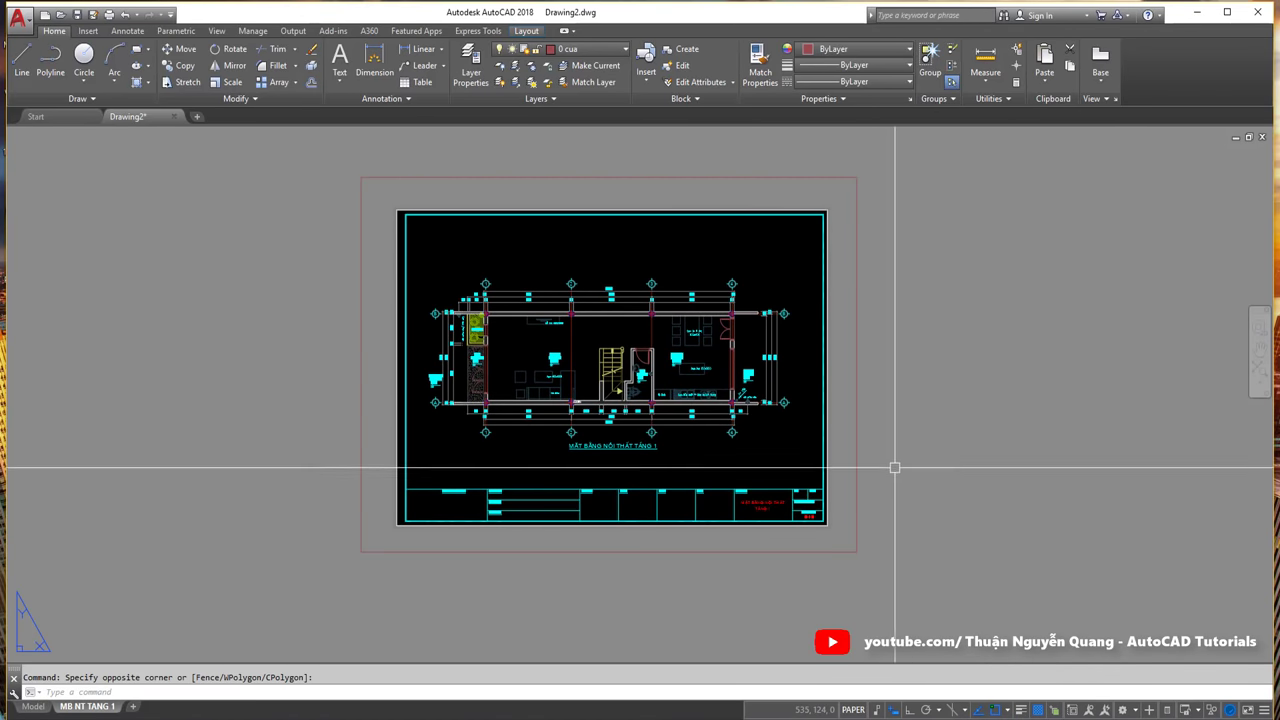
Step: Select the viewport and open the status-bar scale list, currently at 0.017417
left_click(862, 495)
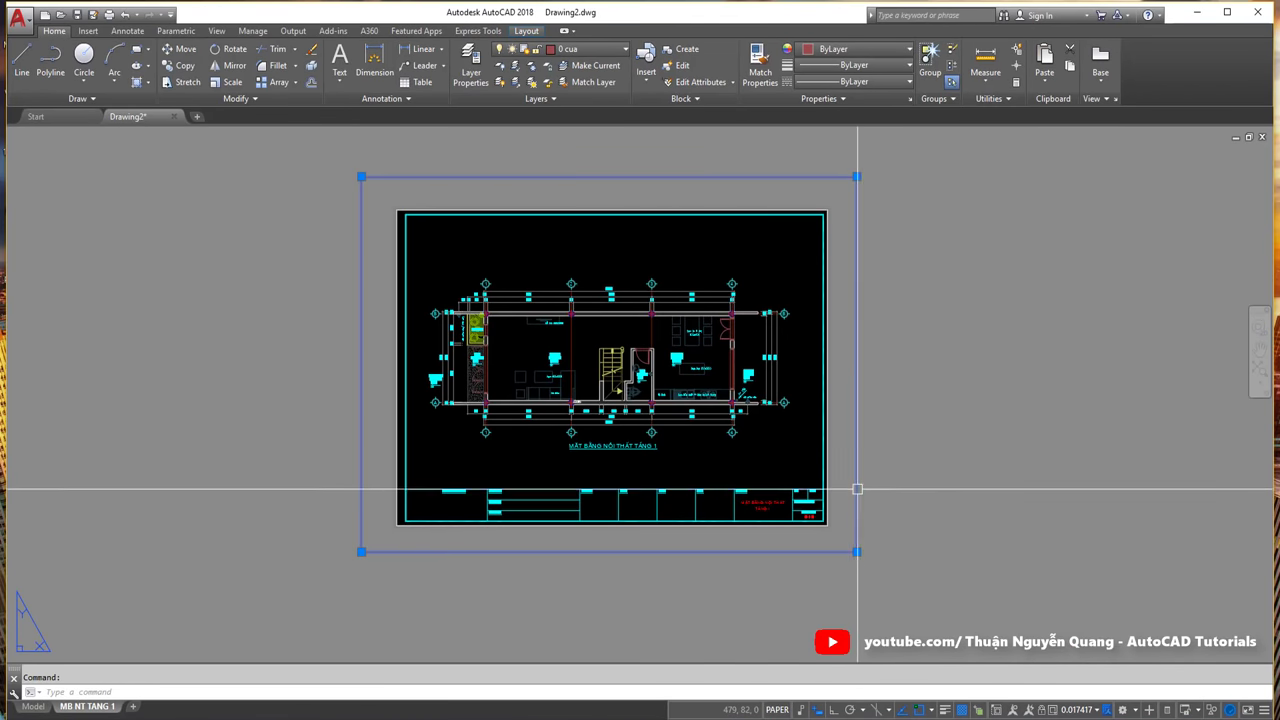
left_click(1072, 710)
left_click(975, 450)
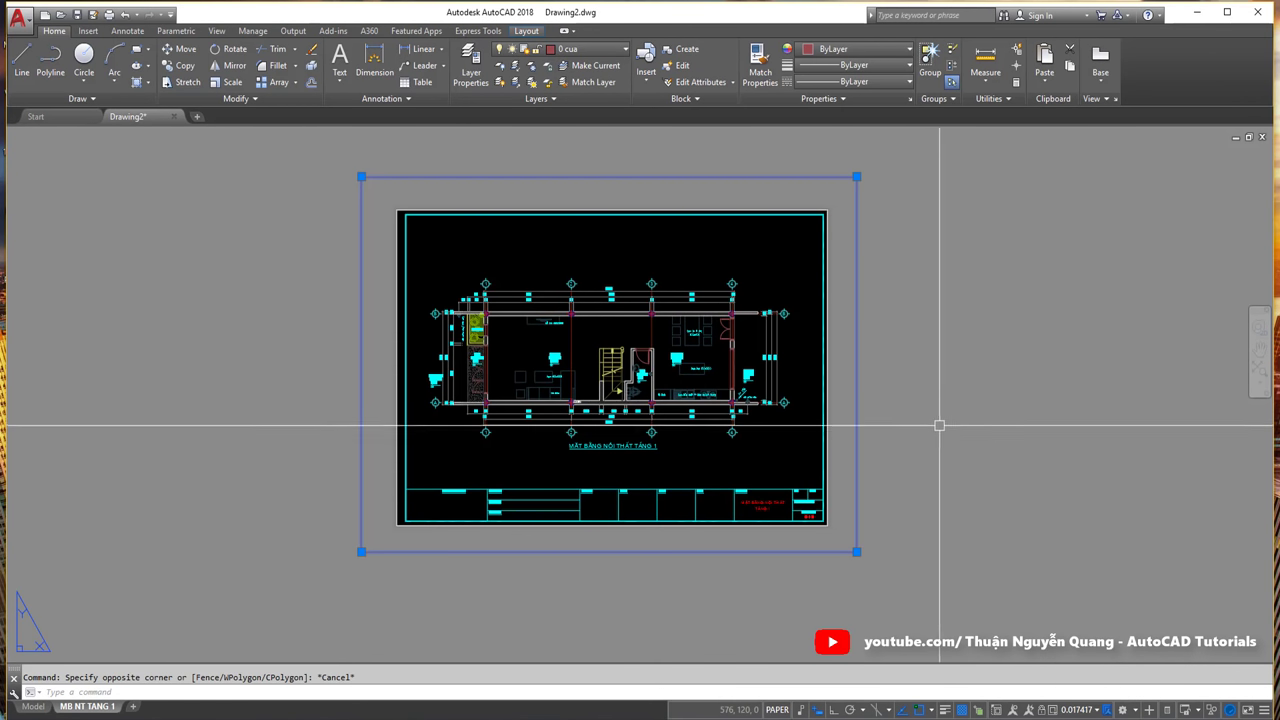
key("Escape")
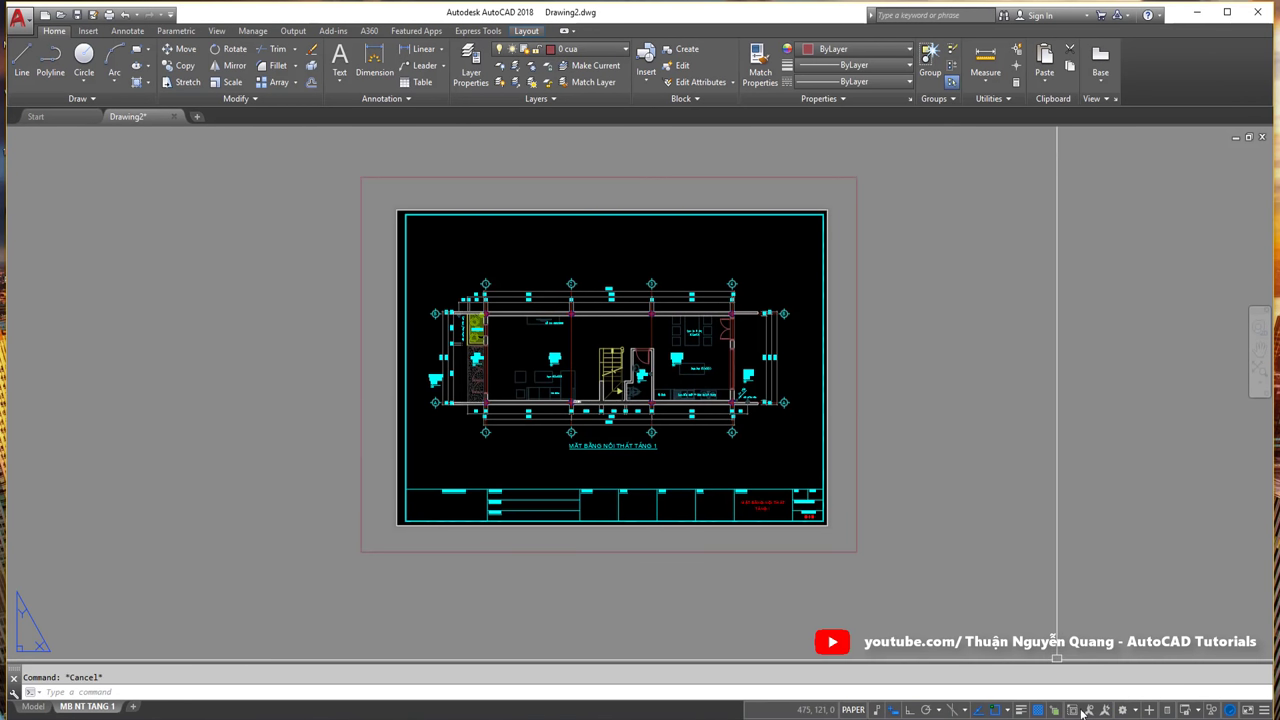
left_click(857, 468)
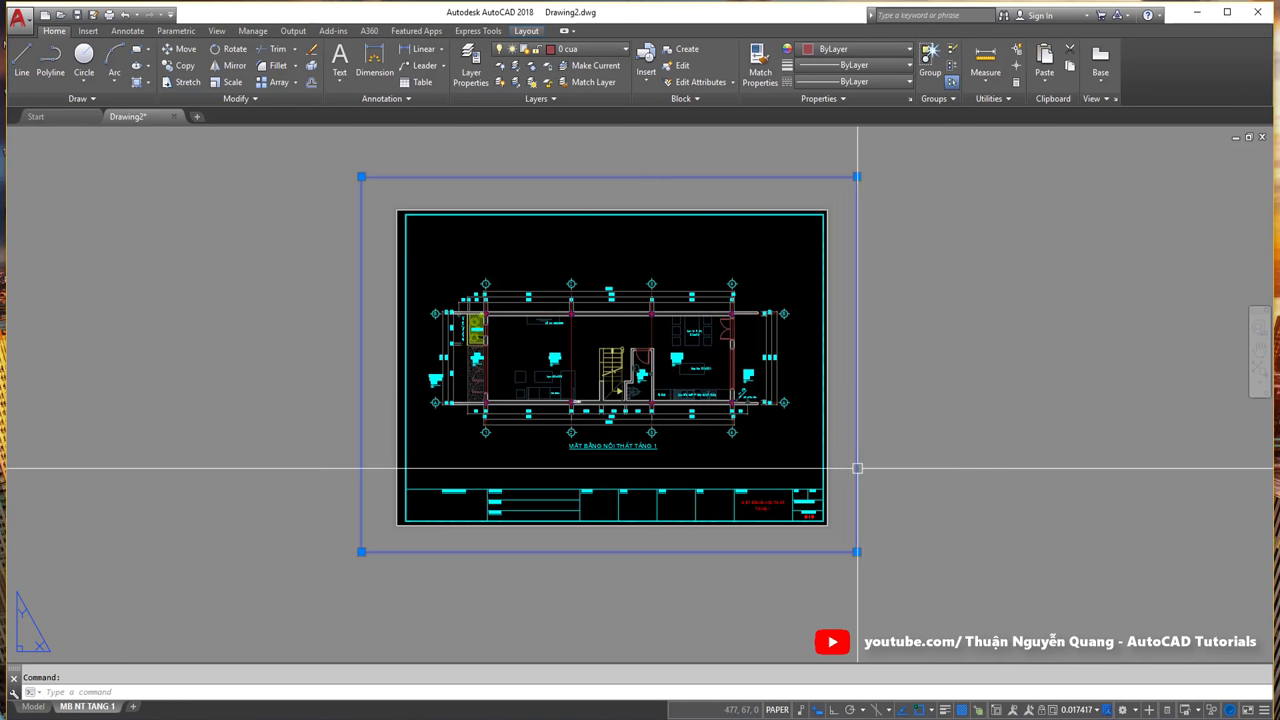
left_click(1080, 710)
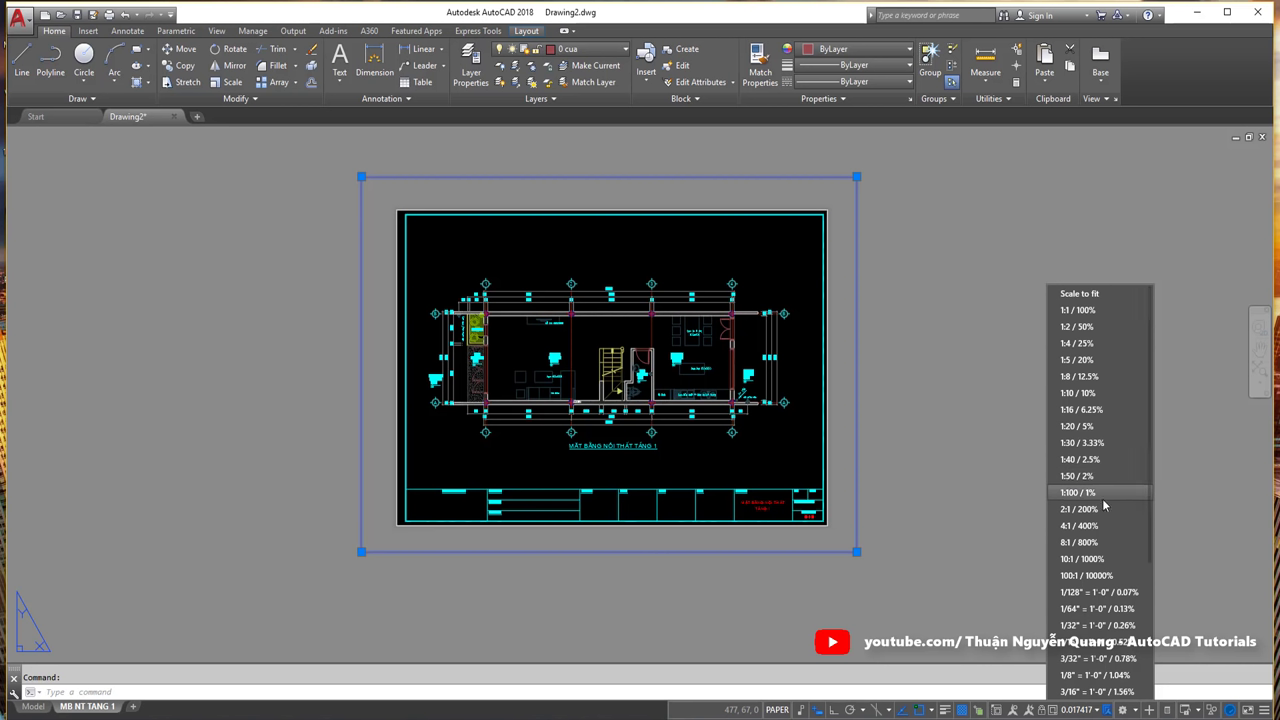
scroll(1150, 550, "down", 2)
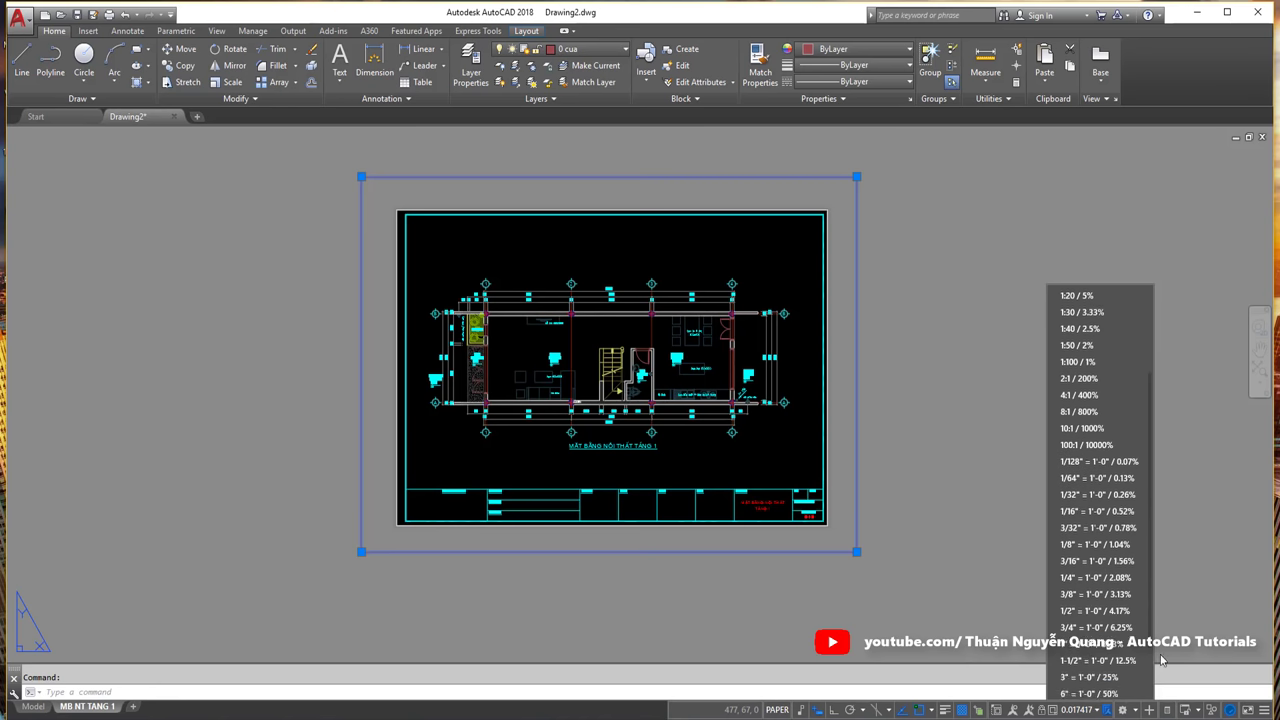
scroll(1150, 600, "down", 2)
Step: Through Custom… add a 1:60 scale of 1 paper unit to 60 drawing units
left_click(1079, 658)
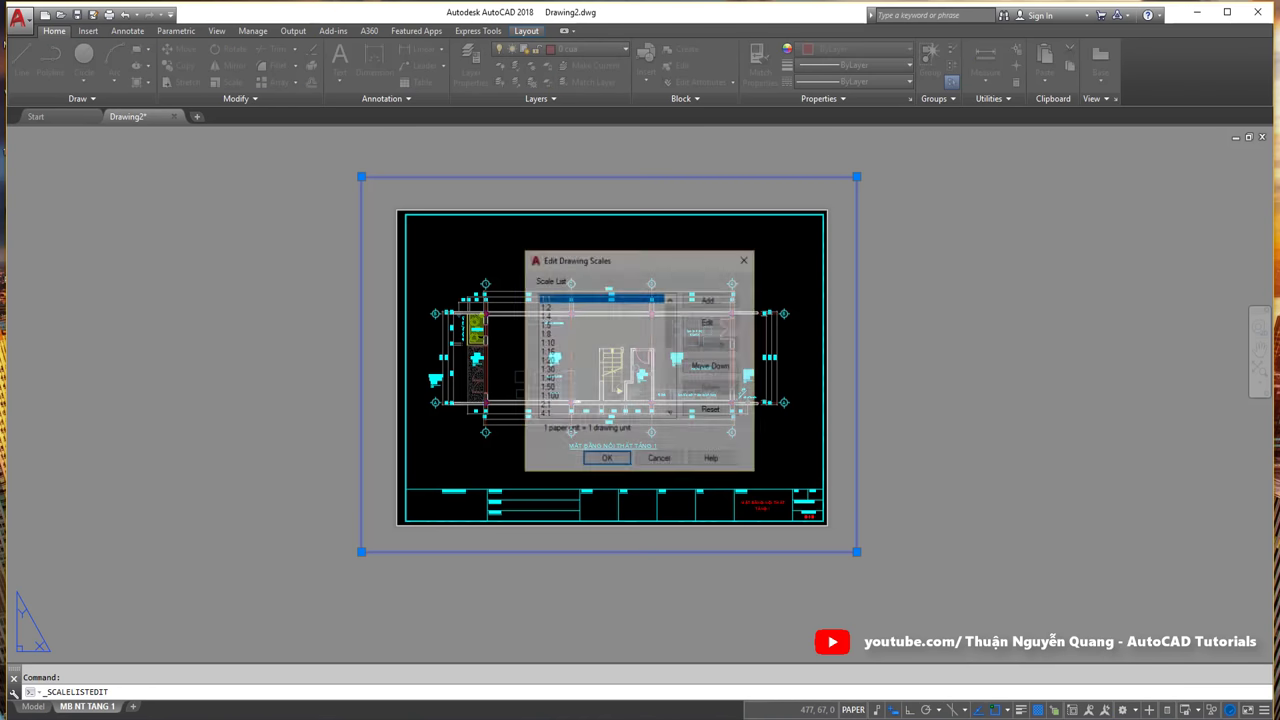
left_click(709, 300)
type("60")
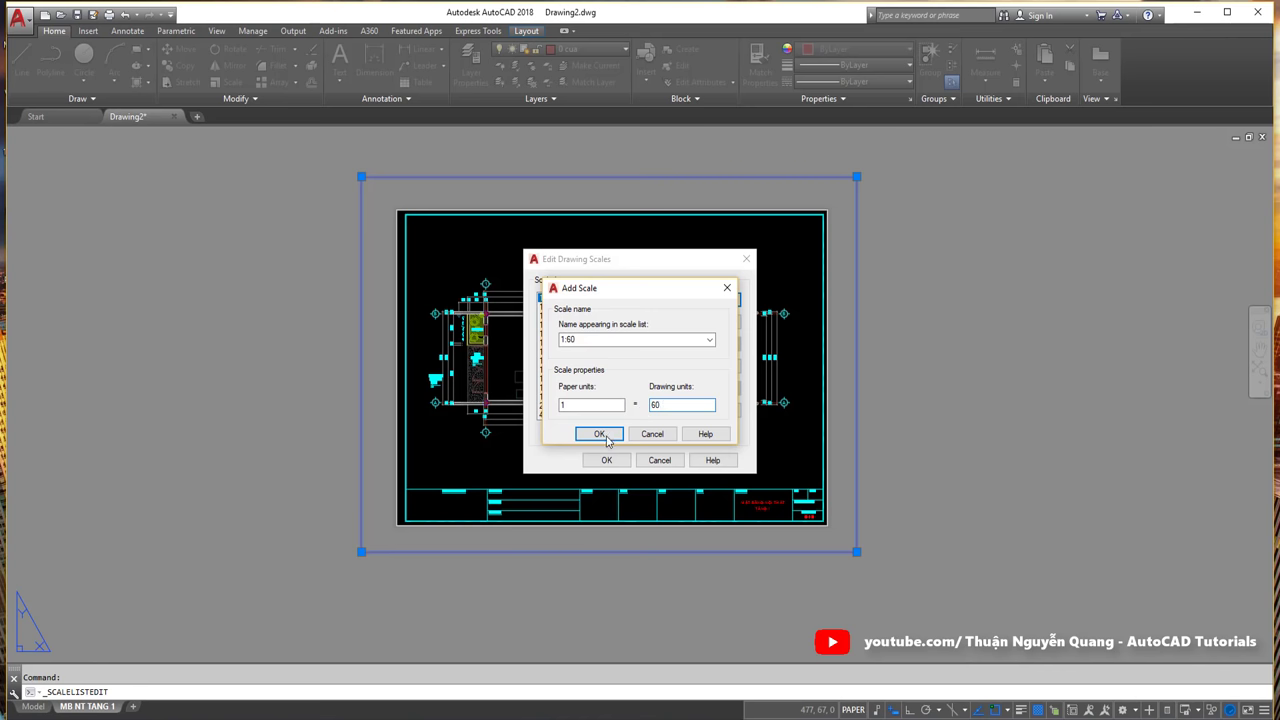
left_click(600, 434)
left_click(612, 462)
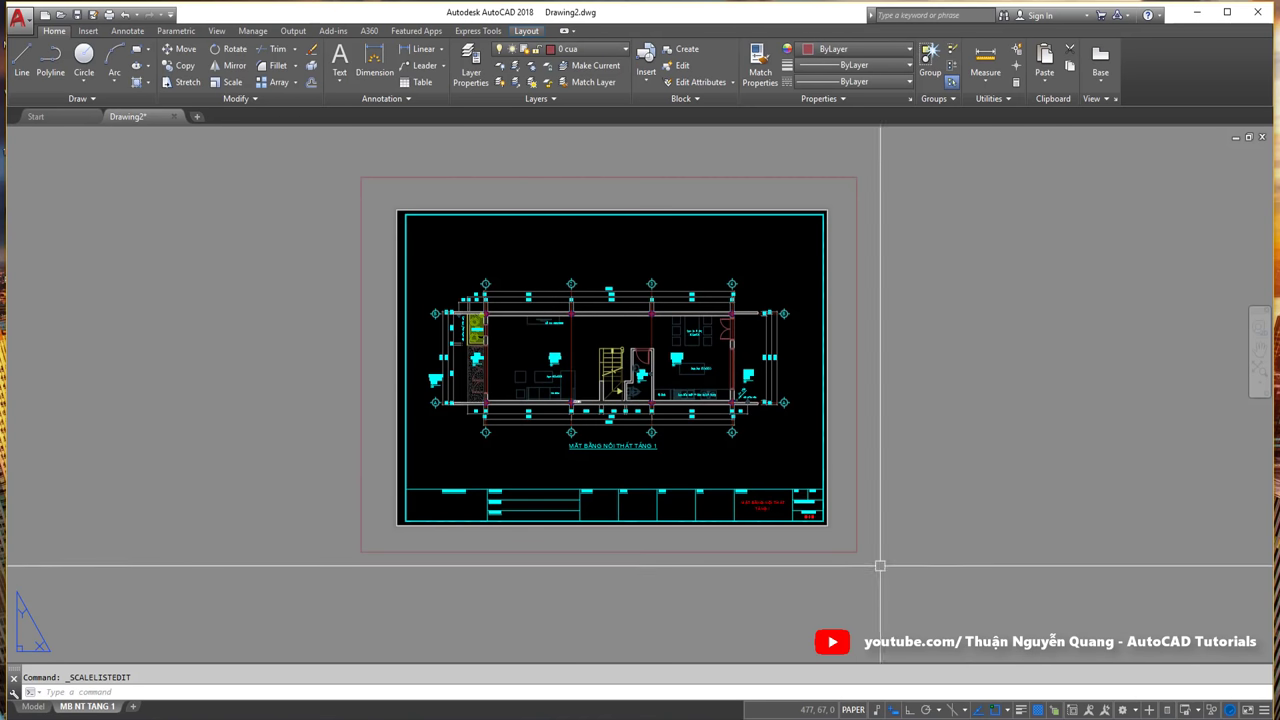
Step: Apply the custom 1:60 scale (1.67%) to the viewport, then switch it to 1:50
left_click(1071, 706)
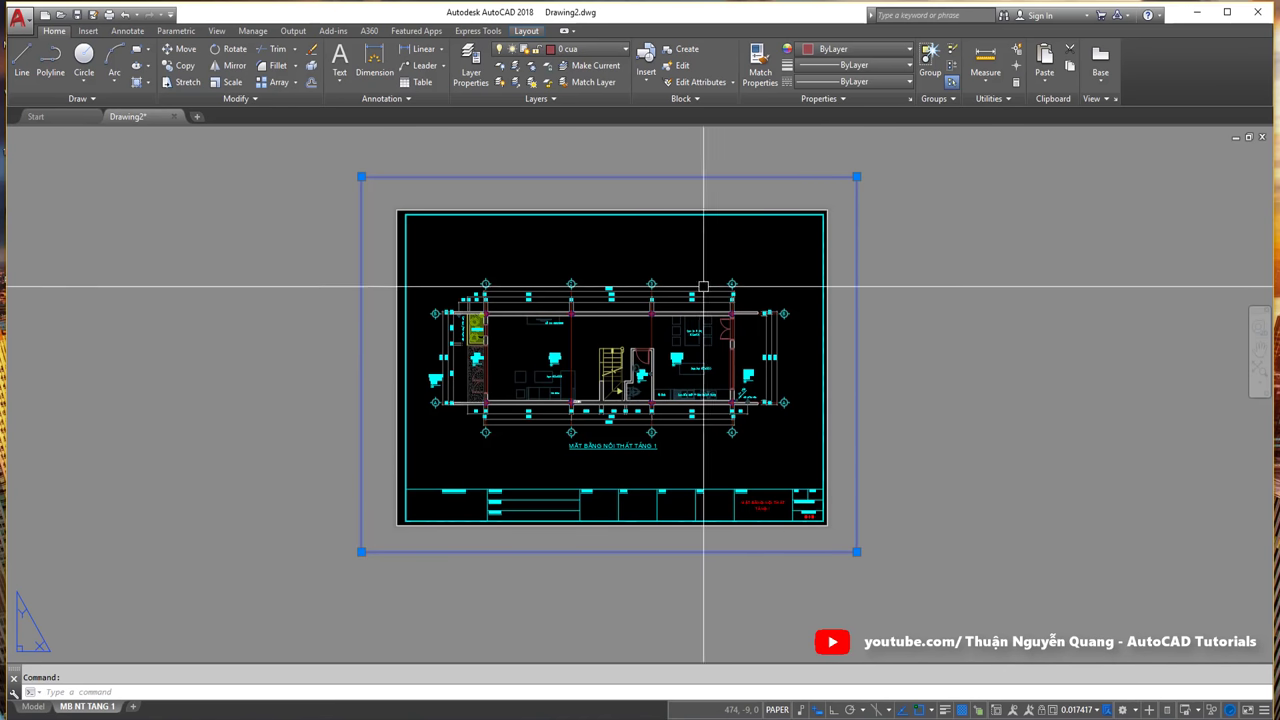
key("Escape")
left_click(856, 318)
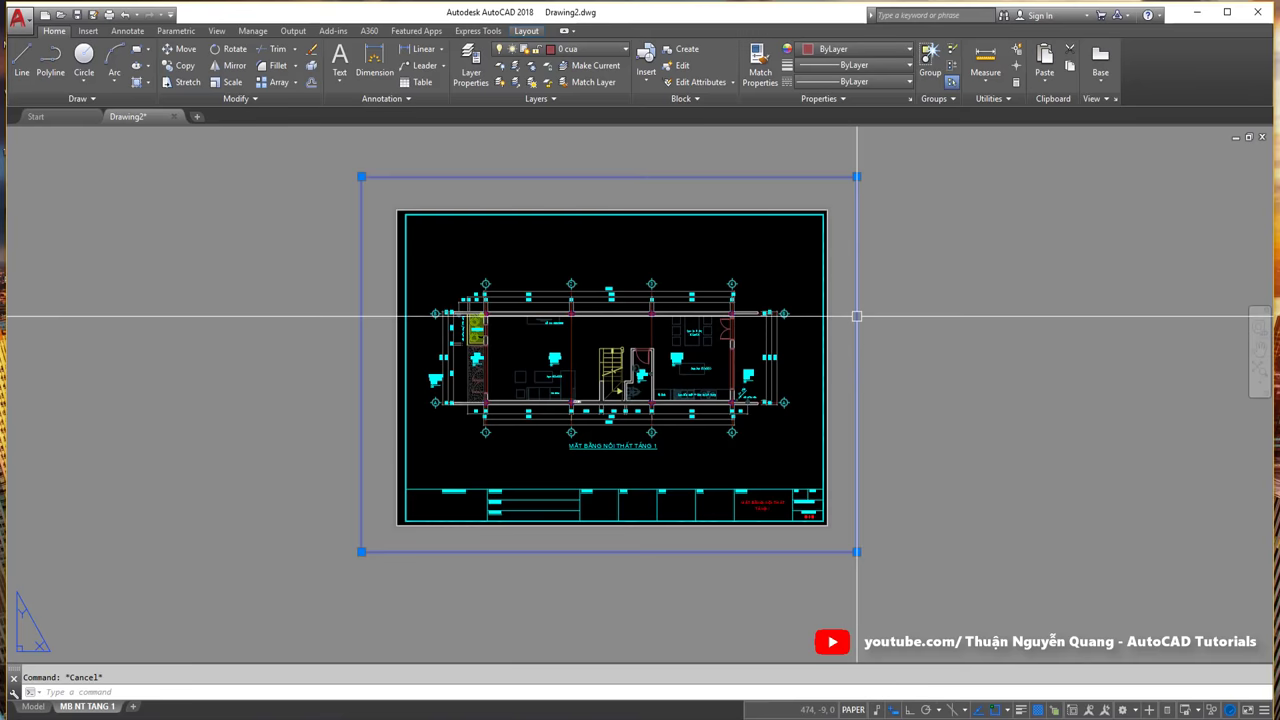
left_click(1075, 710)
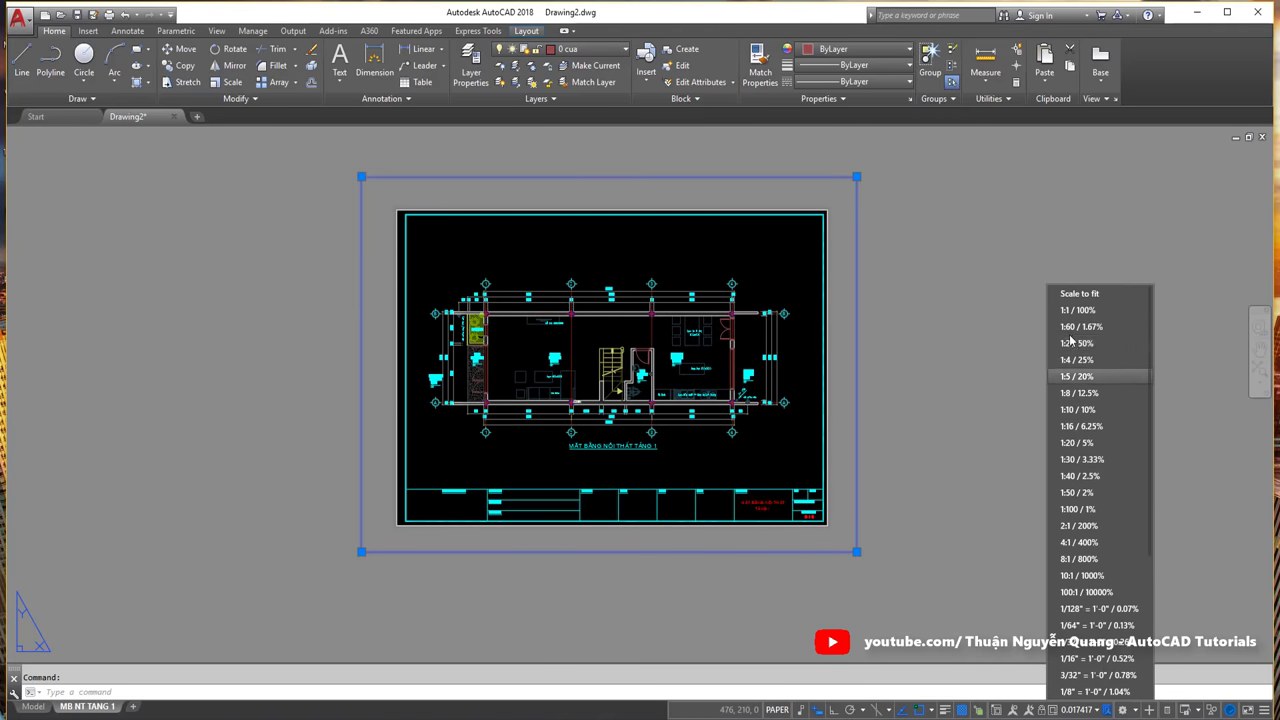
left_click(1078, 333)
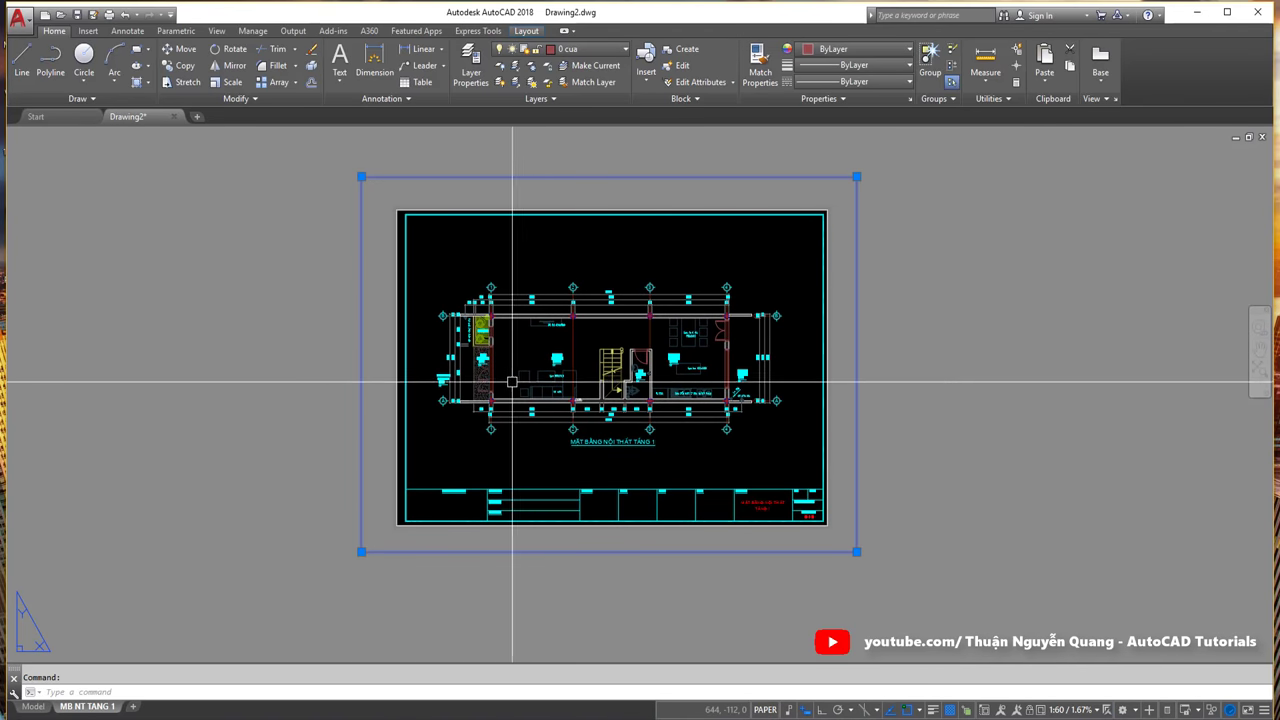
scroll(551, 386, "down", 2)
scroll(567, 393, "up", 2)
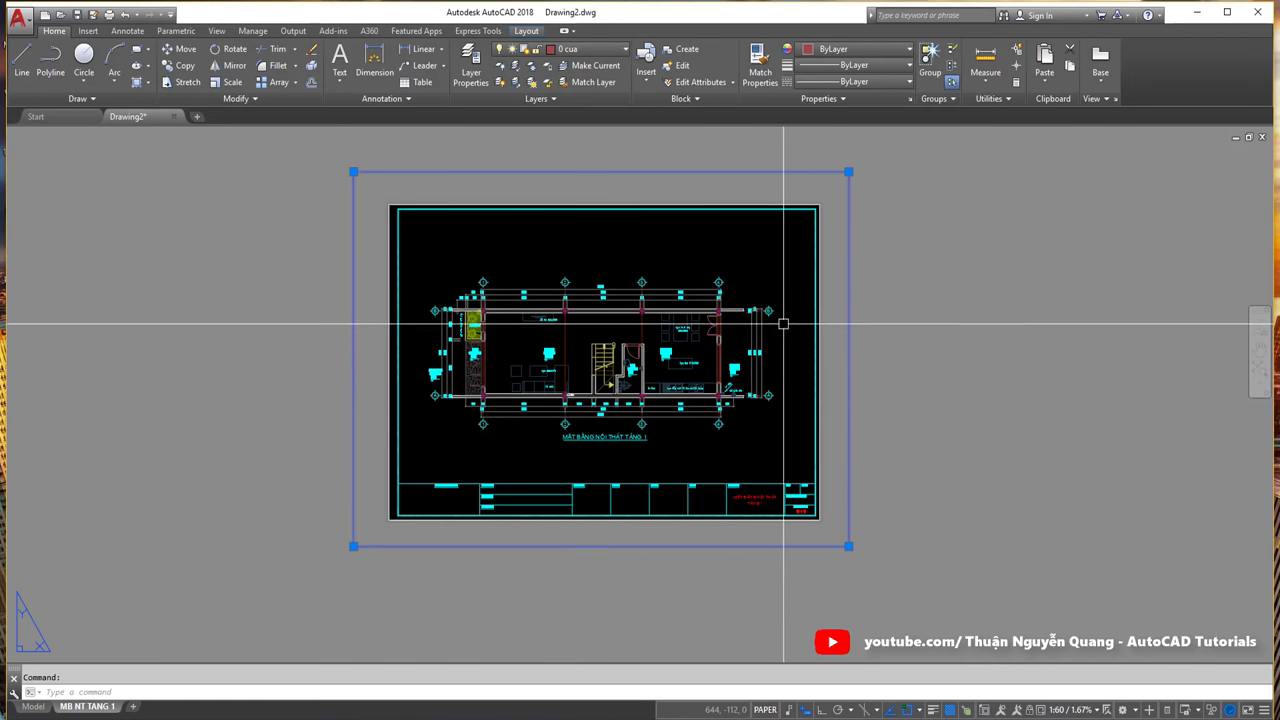
left_click(1062, 711)
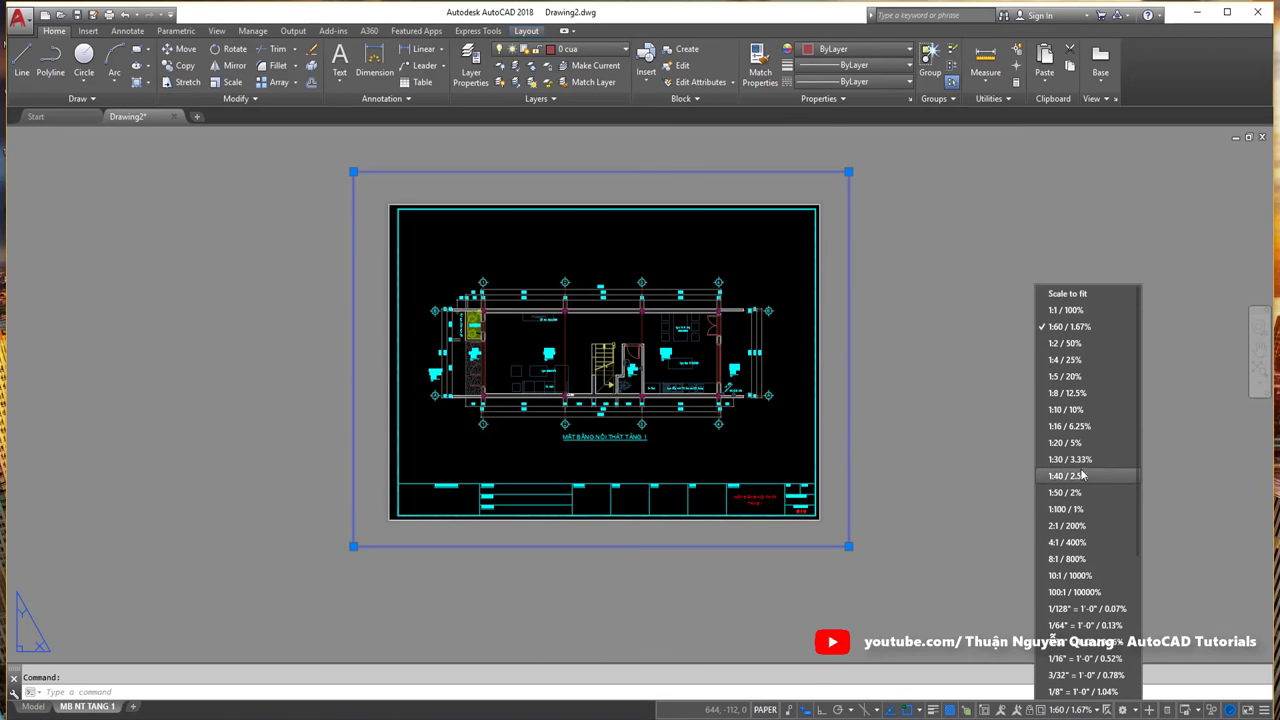
left_click(1075, 495)
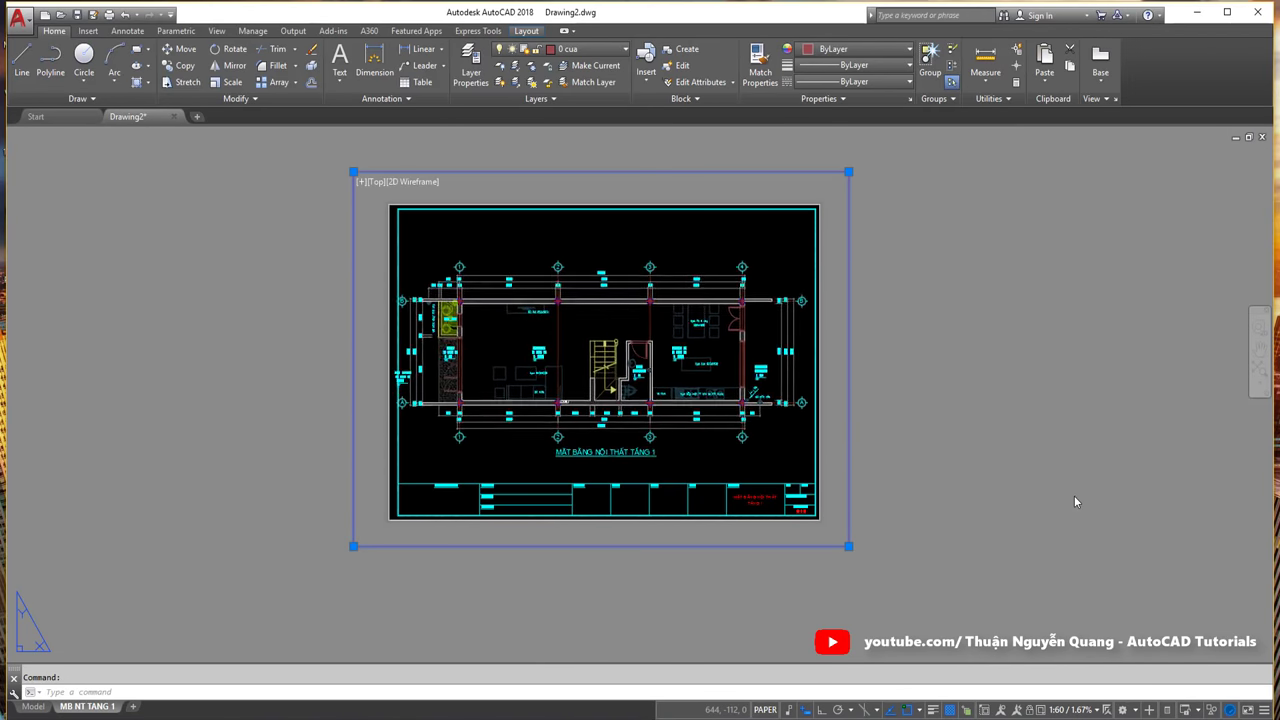
Step: Pan the 1:50 floor plan to centre it above the title block, then return to paper space
double_click(709, 443)
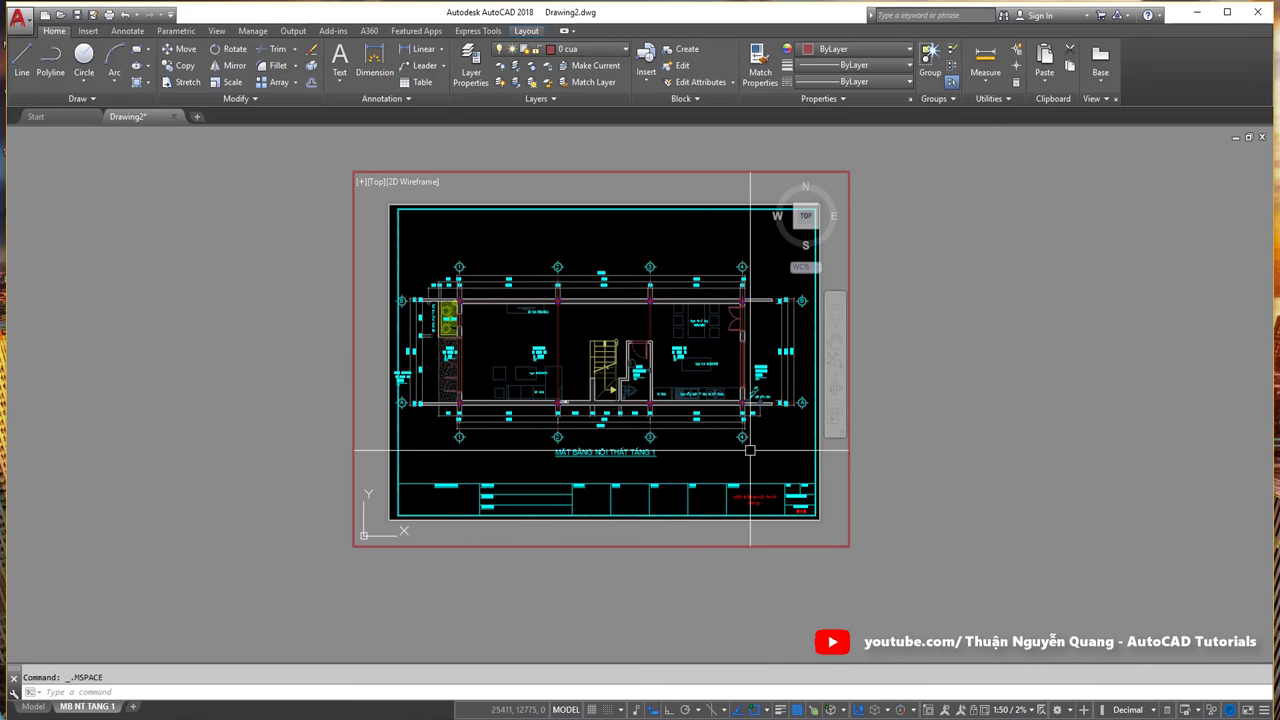
left_click(649, 437)
key("Escape")
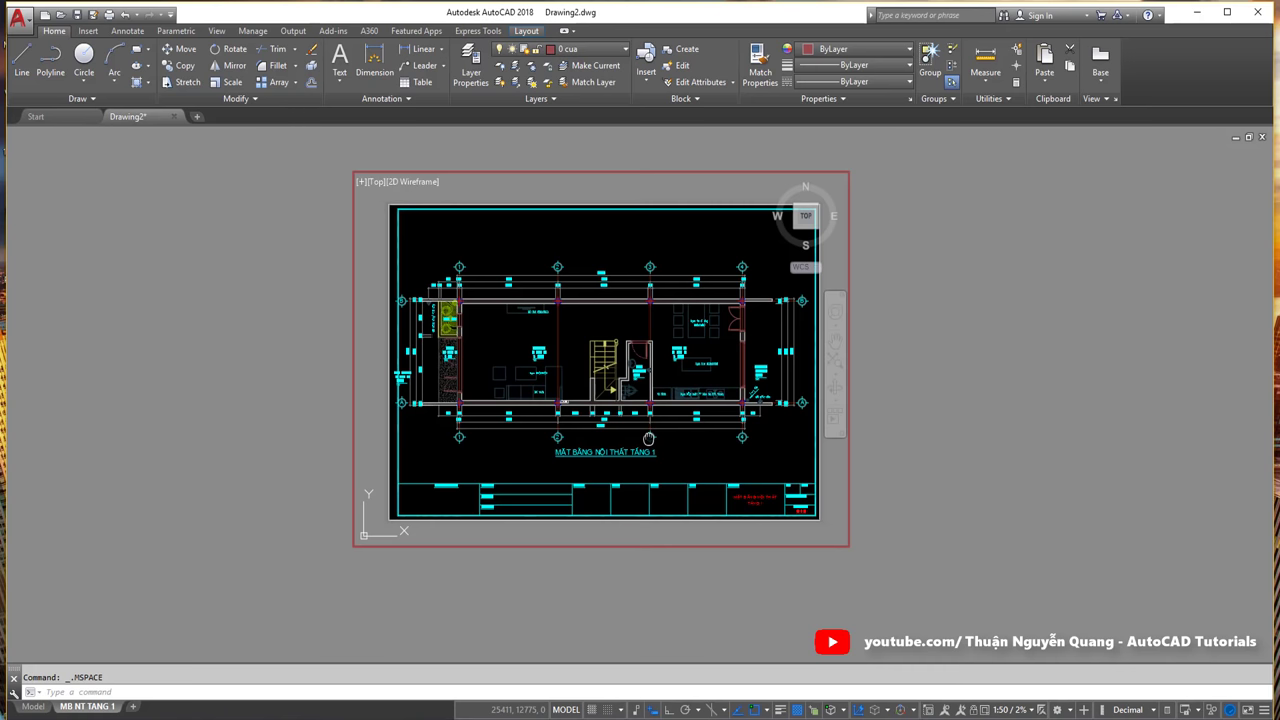
middle_click_drag(649, 438, 654, 440)
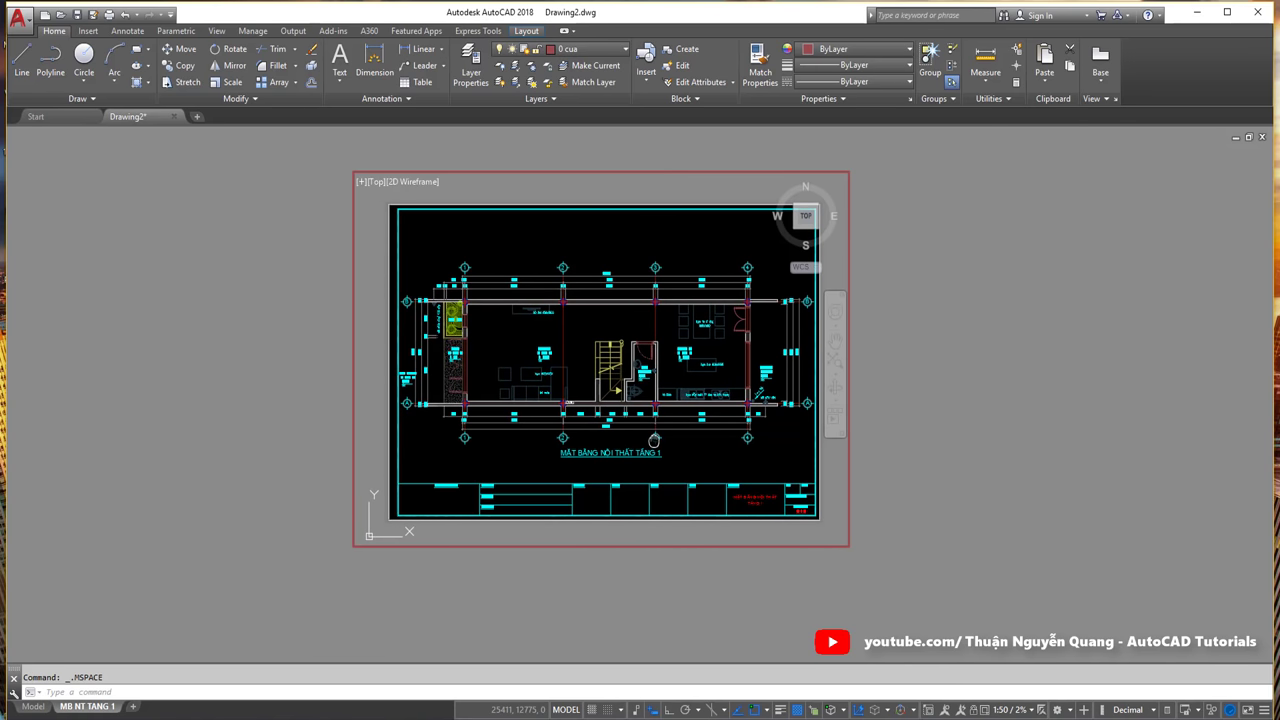
double_click(866, 395)
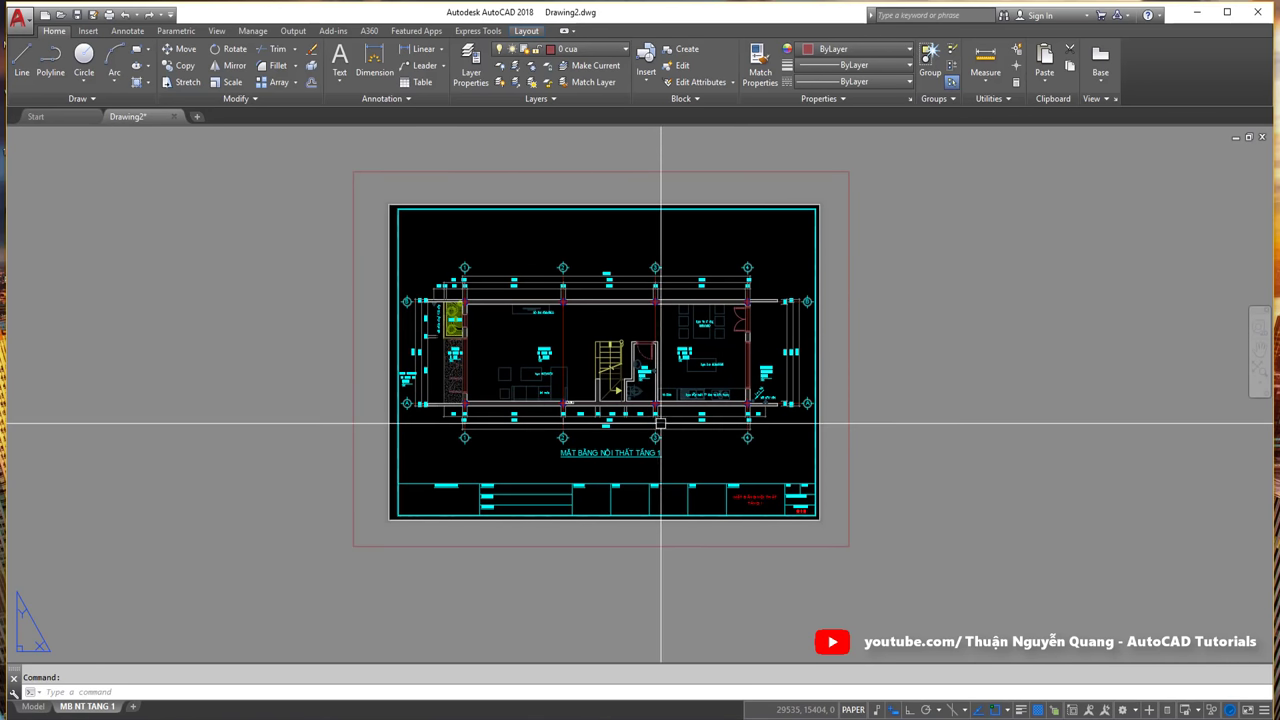
scroll(660, 424, "down", 2)
scroll(656, 424, "up", 2)
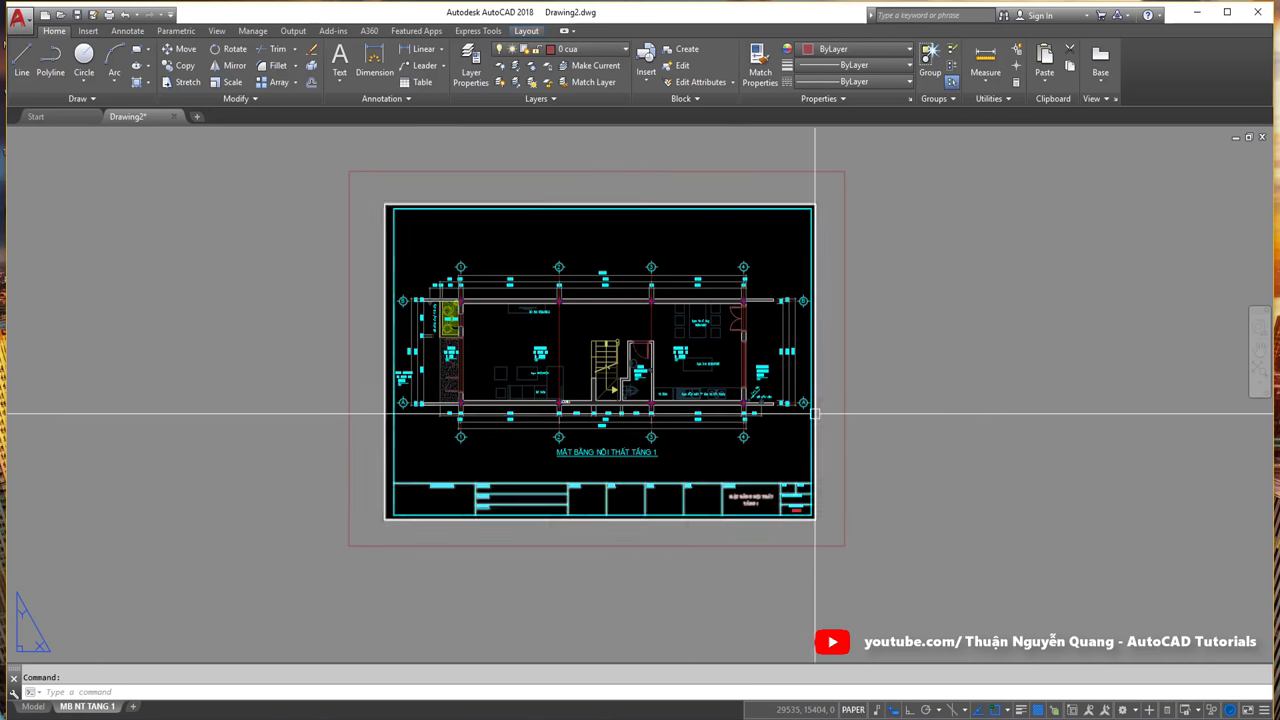
left_click(845, 432)
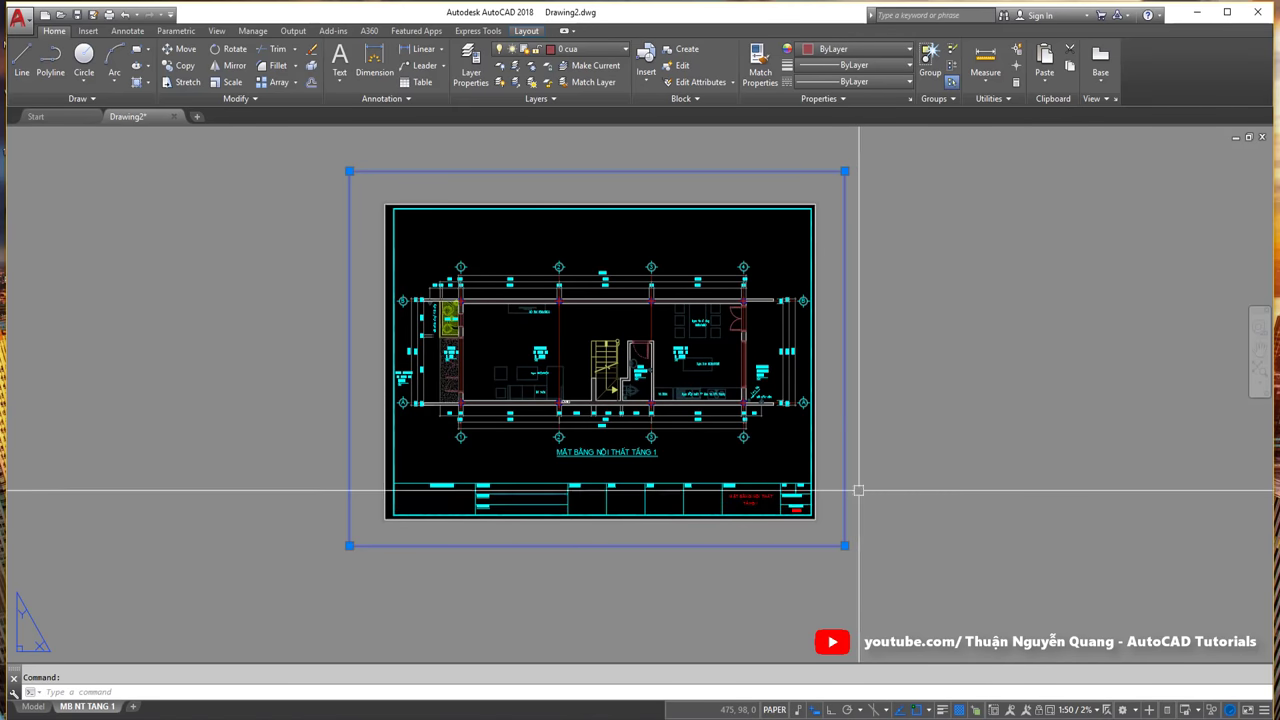
Step: Lock the 1:50 viewport and check the lock by entering and leaving it
left_click(858, 490)
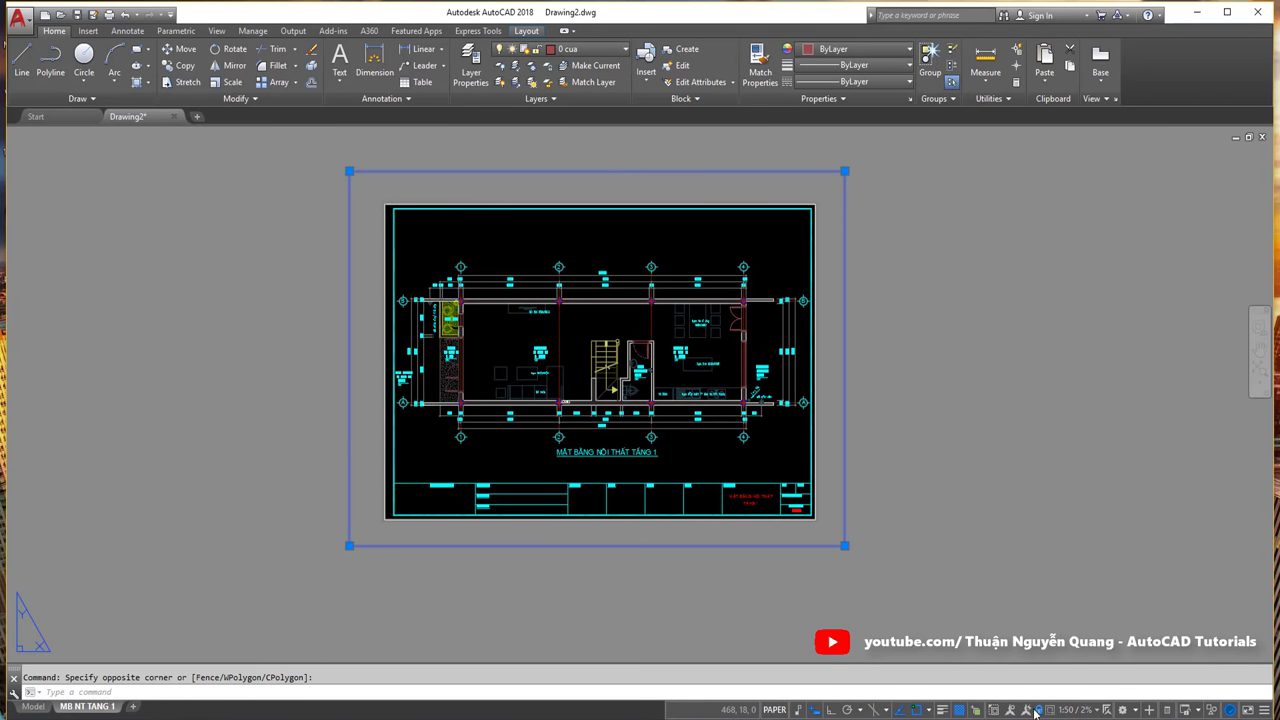
key("Escape")
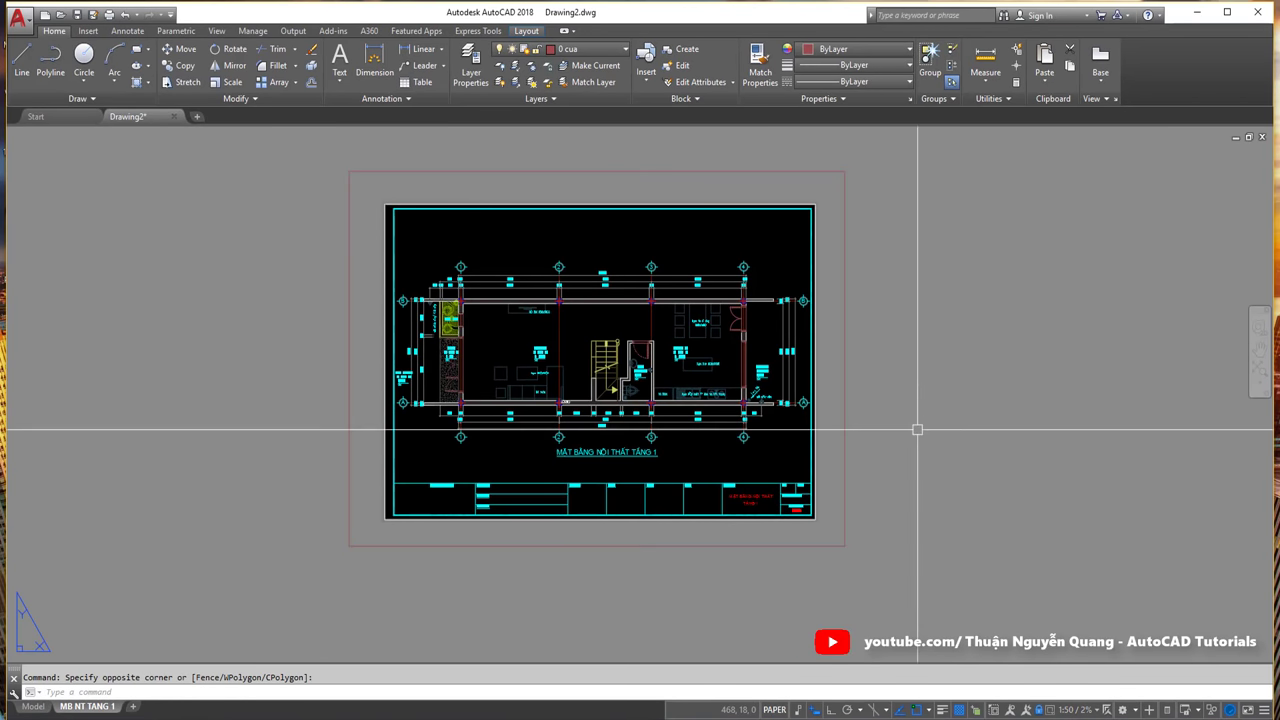
left_click(901, 599)
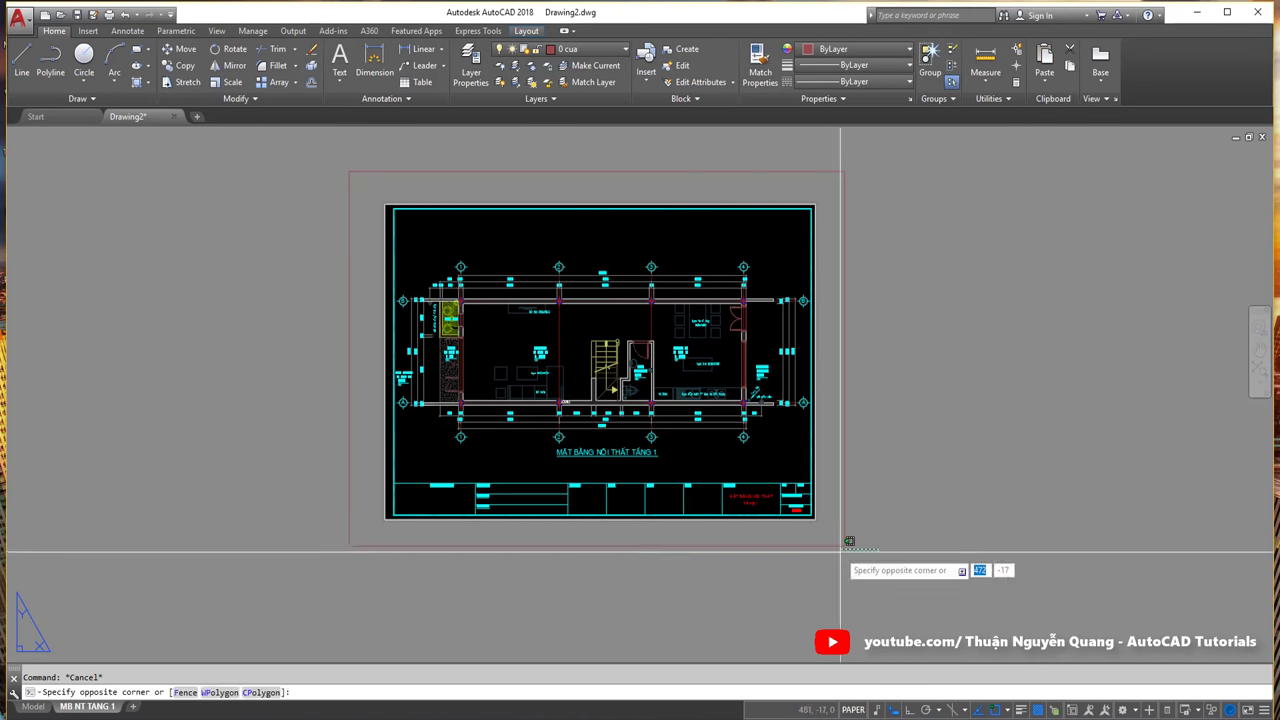
left_click(846, 540)
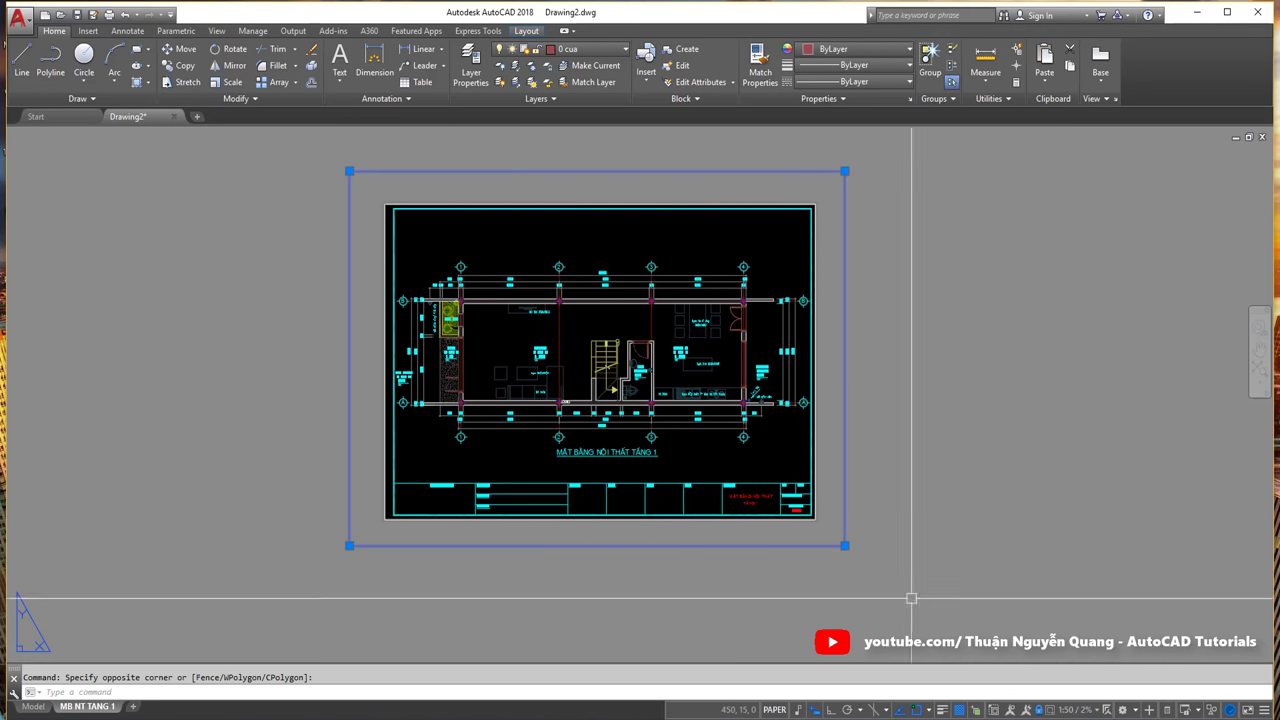
key("Escape")
double_click(766, 486)
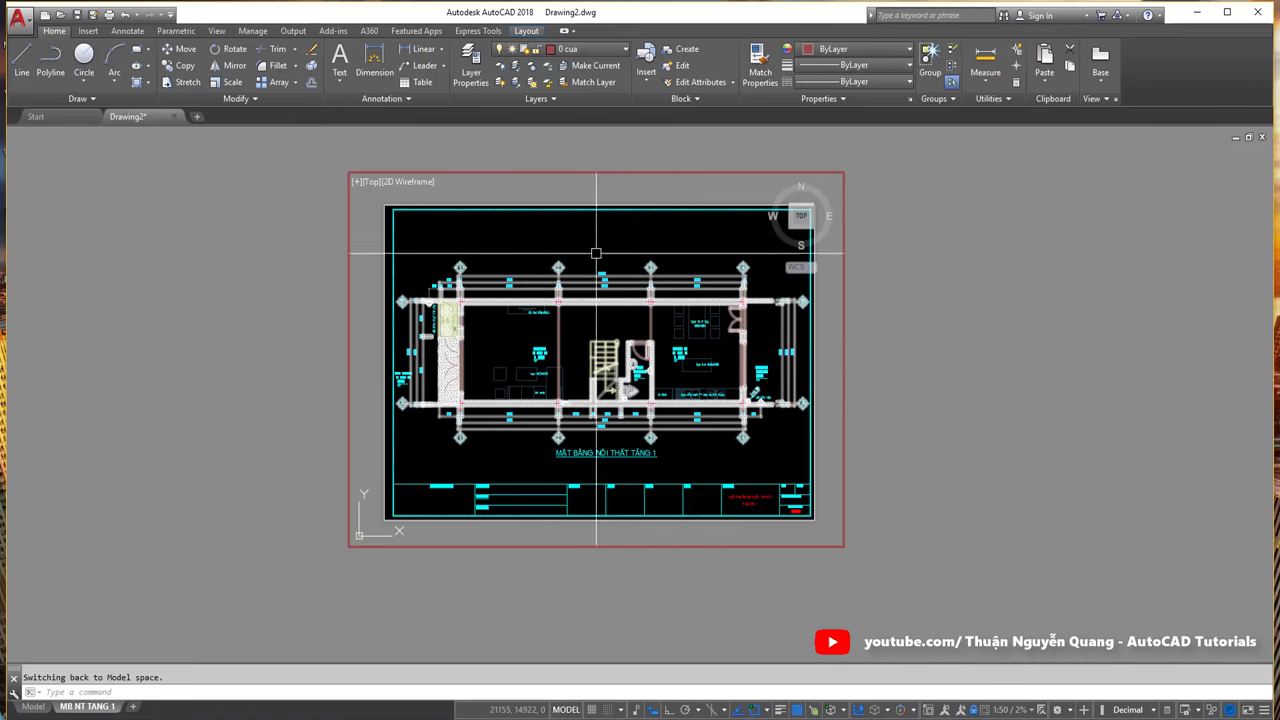
double_click(850, 380)
scroll(822, 380, "down", 2)
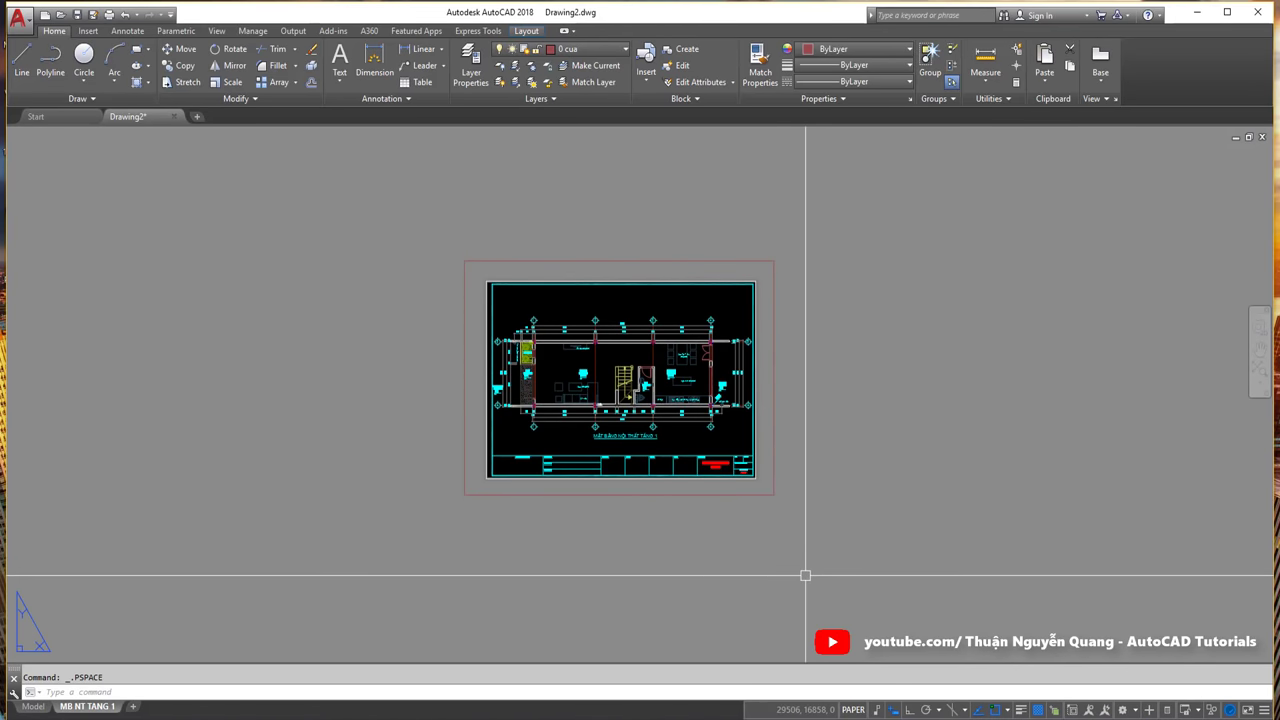
Step: Open the Plot dialog and change What to plot from Window to Layout
key("ctrl+p")
mouse_move(572, 178)
left_mouse_down()
mouse_move(967, 193)
mouse_move(191, 177)
mouse_move(967, 176)
left_mouse_up()
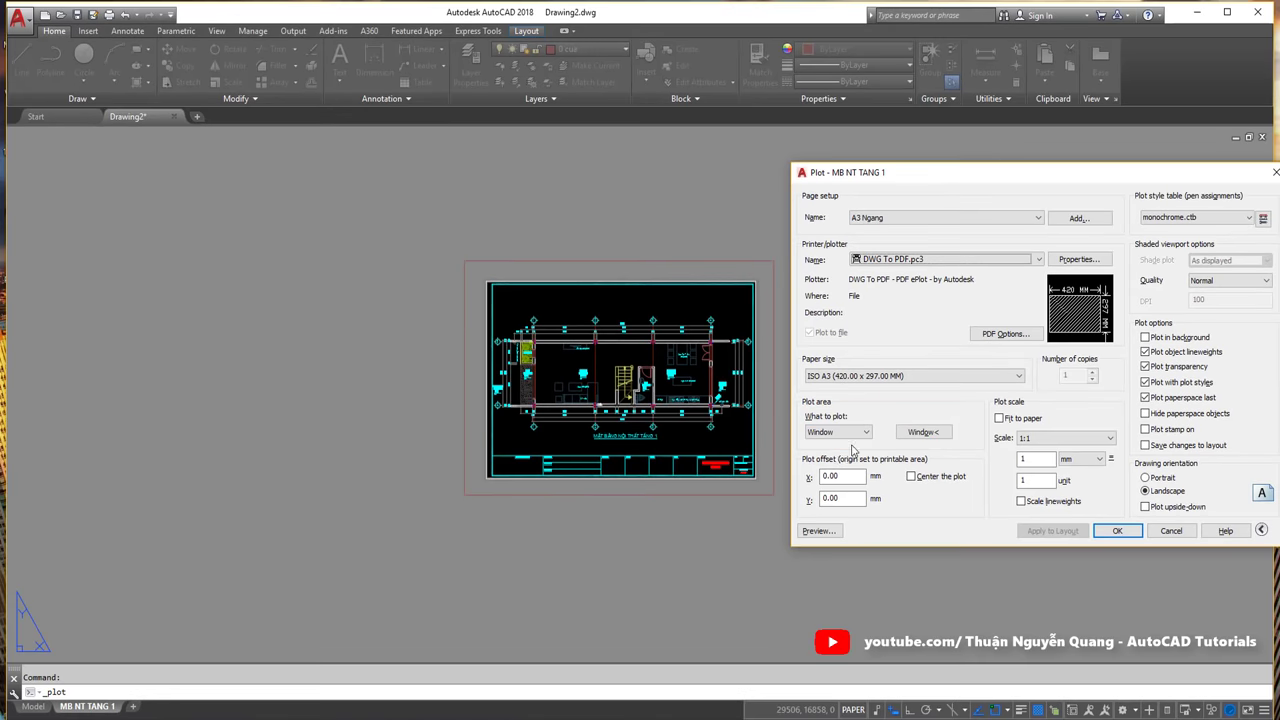
left_click(845, 432)
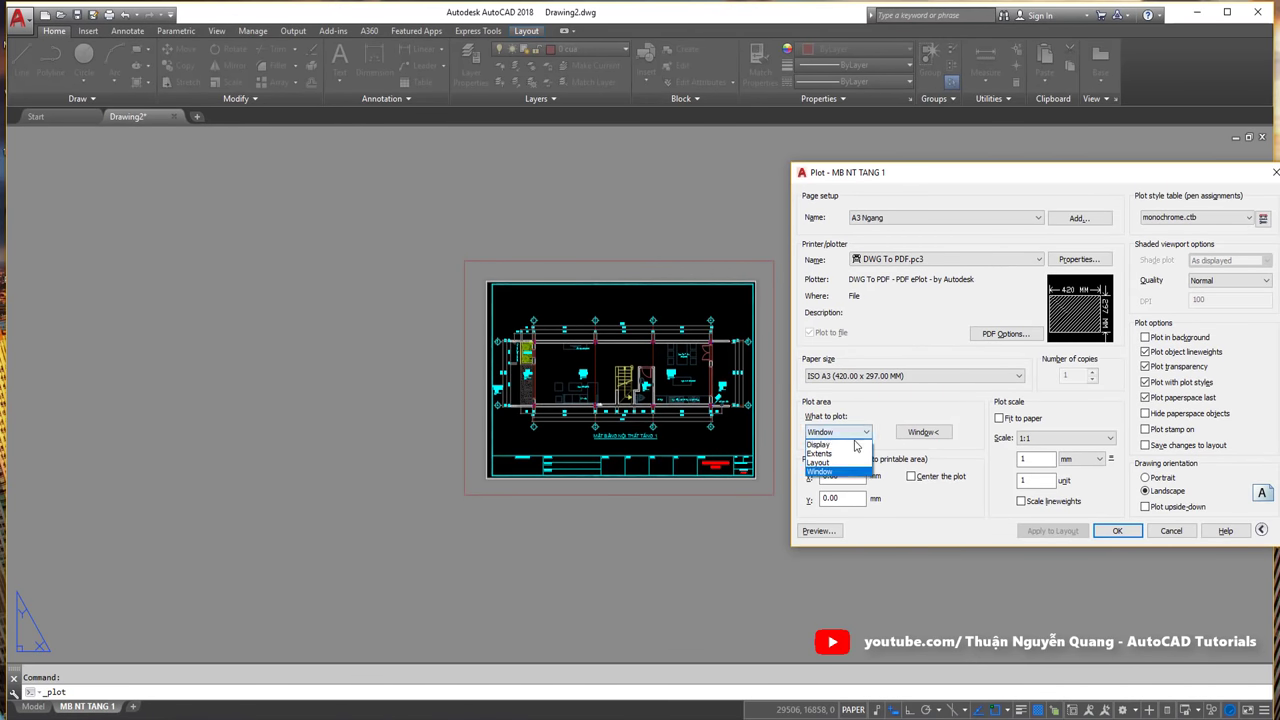
left_click(830, 468)
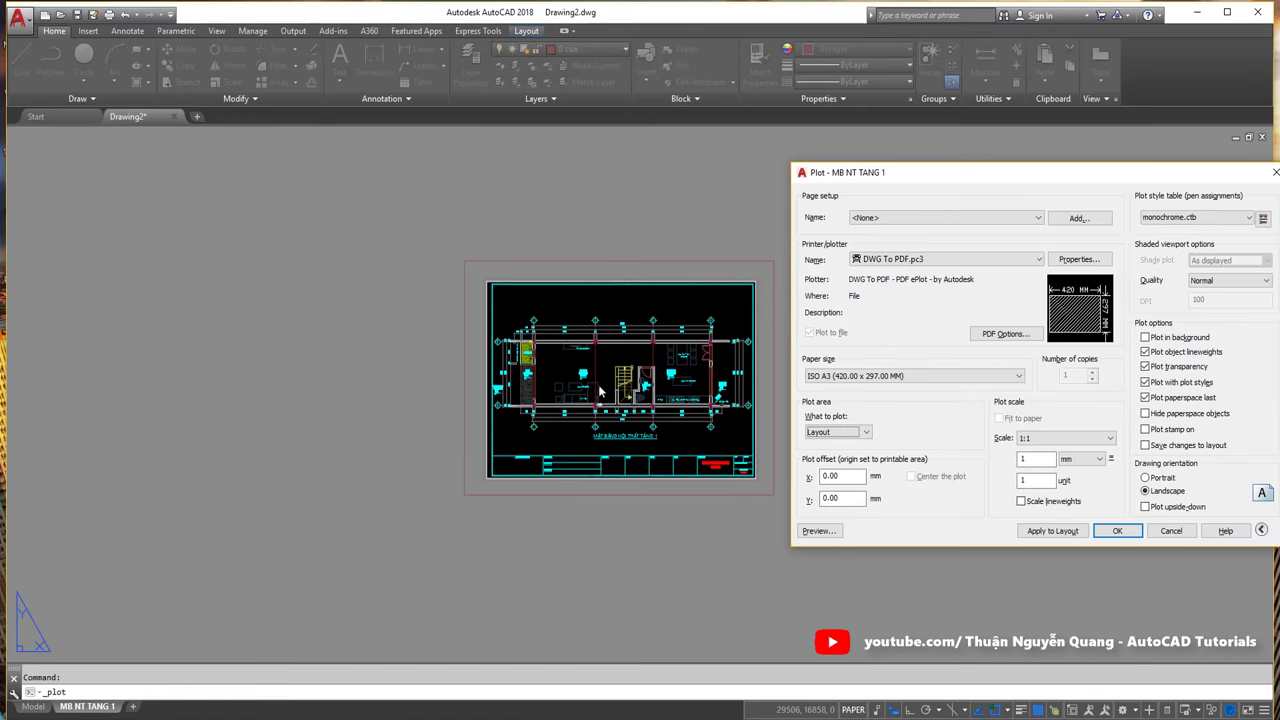
Step: Preview the monochrome A3 plot, zoom in and out, then close the preview
left_click(815, 534)
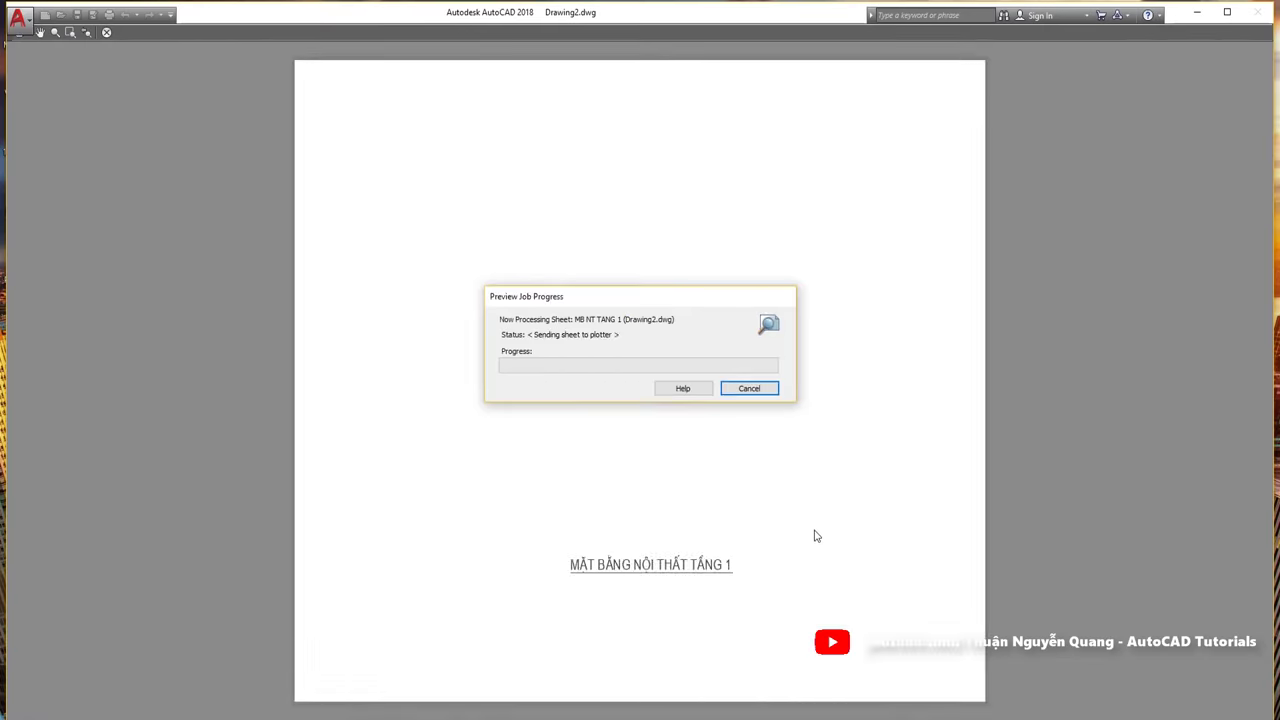
scroll(735, 395, "up", 2)
scroll(730, 388, "down", 2)
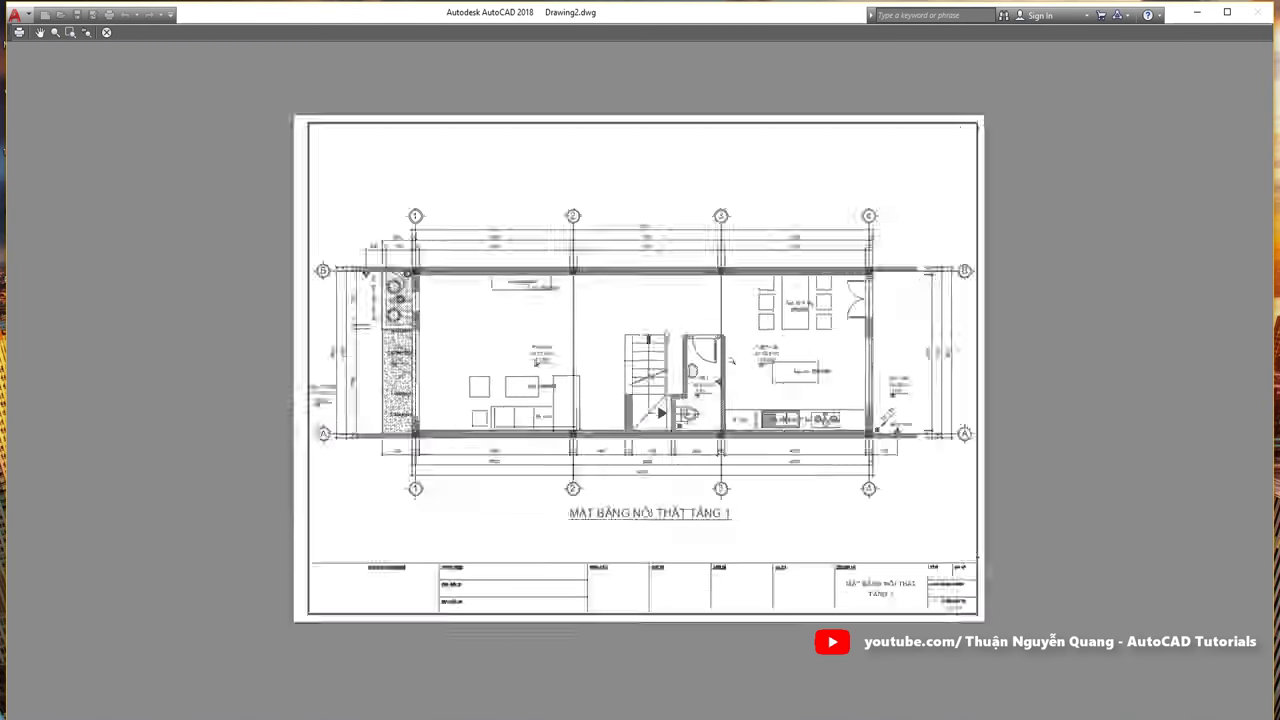
scroll(621, 387, "down", 2)
scroll(747, 475, "up", 3)
scroll(743, 212, "up", 2)
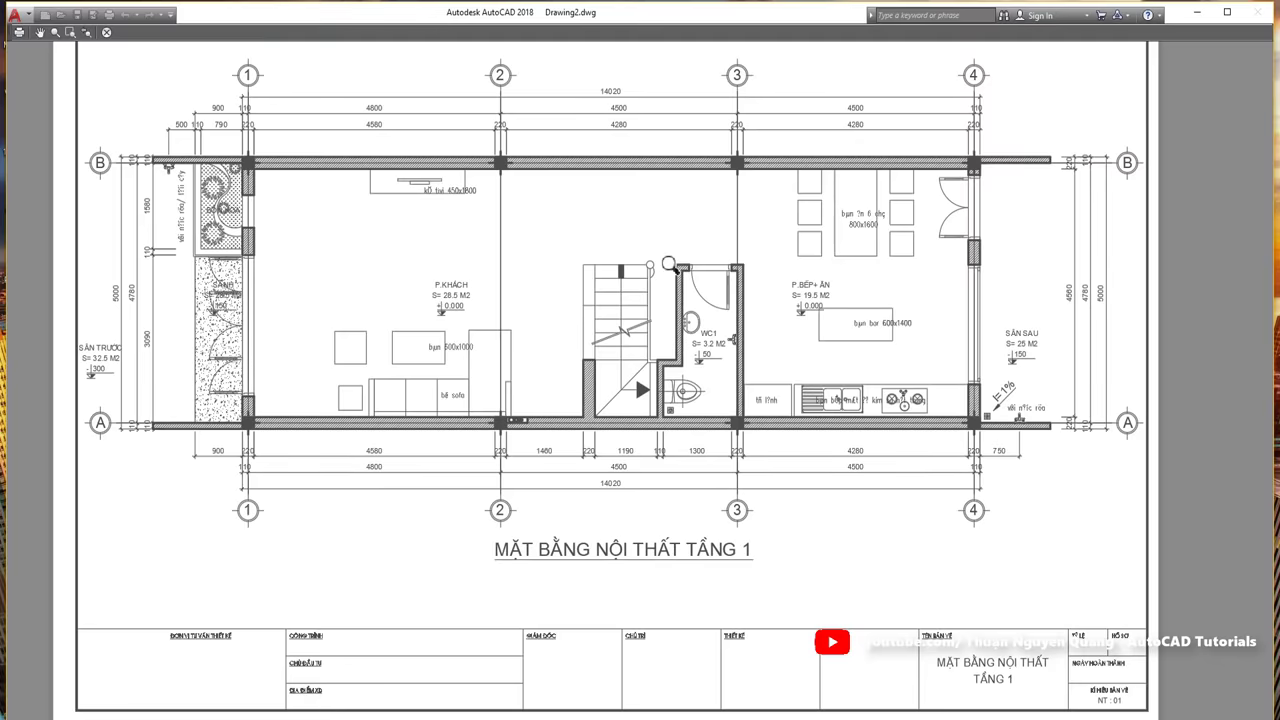
scroll(720, 171, "up", 3)
scroll(726, 189, "down", 3)
scroll(632, 211, "down", 5)
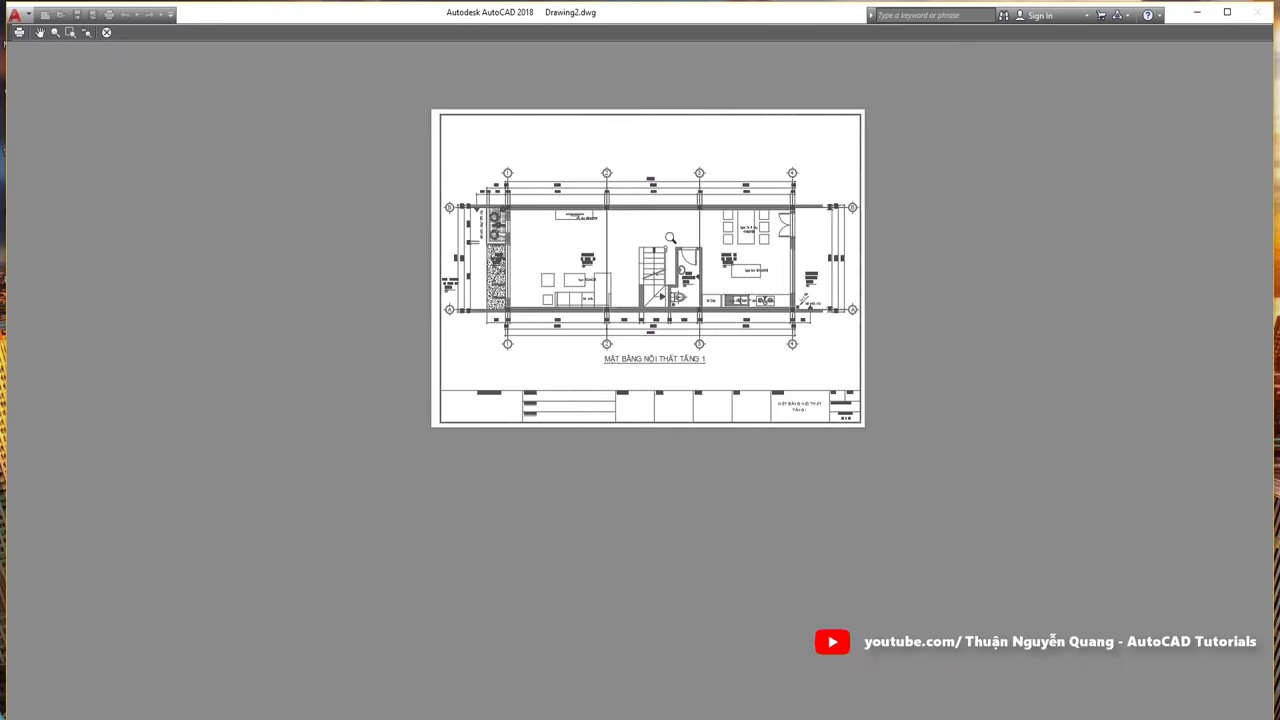
key("Escape")
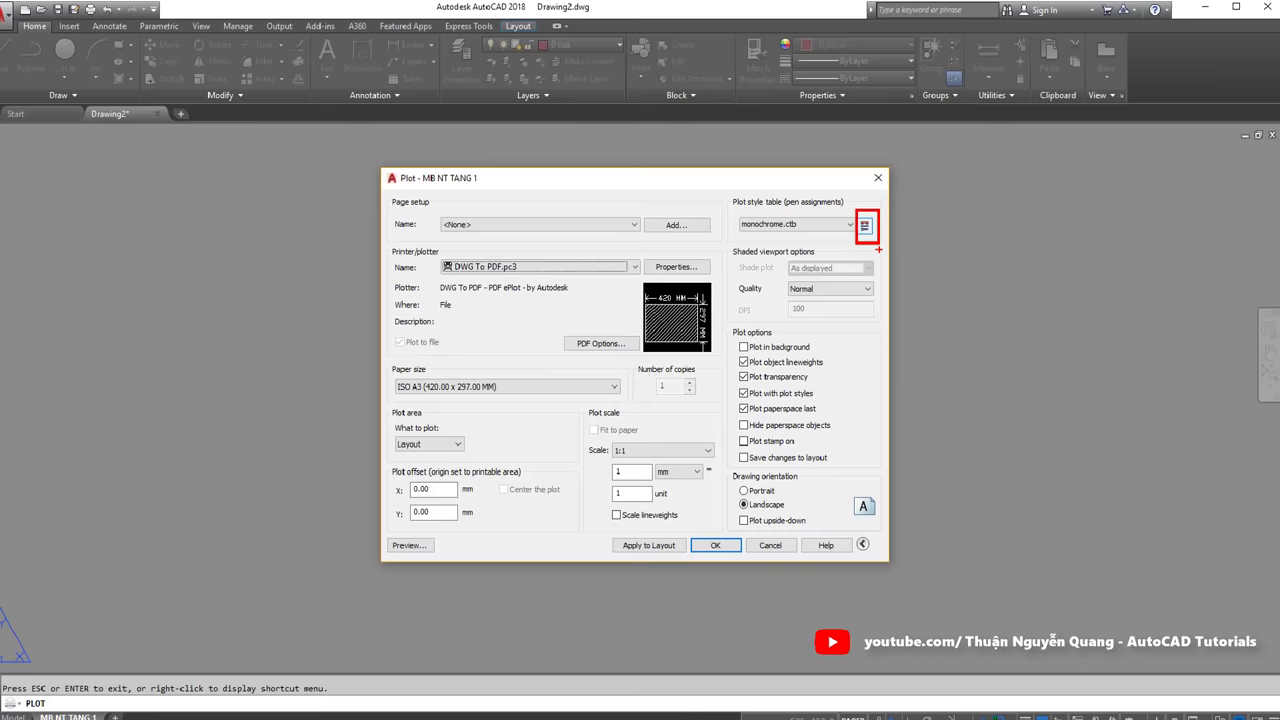
Step: In monochrome.ctb, select Color 1 through Color 255, set Screening to 100 and save
left_click(865, 225)
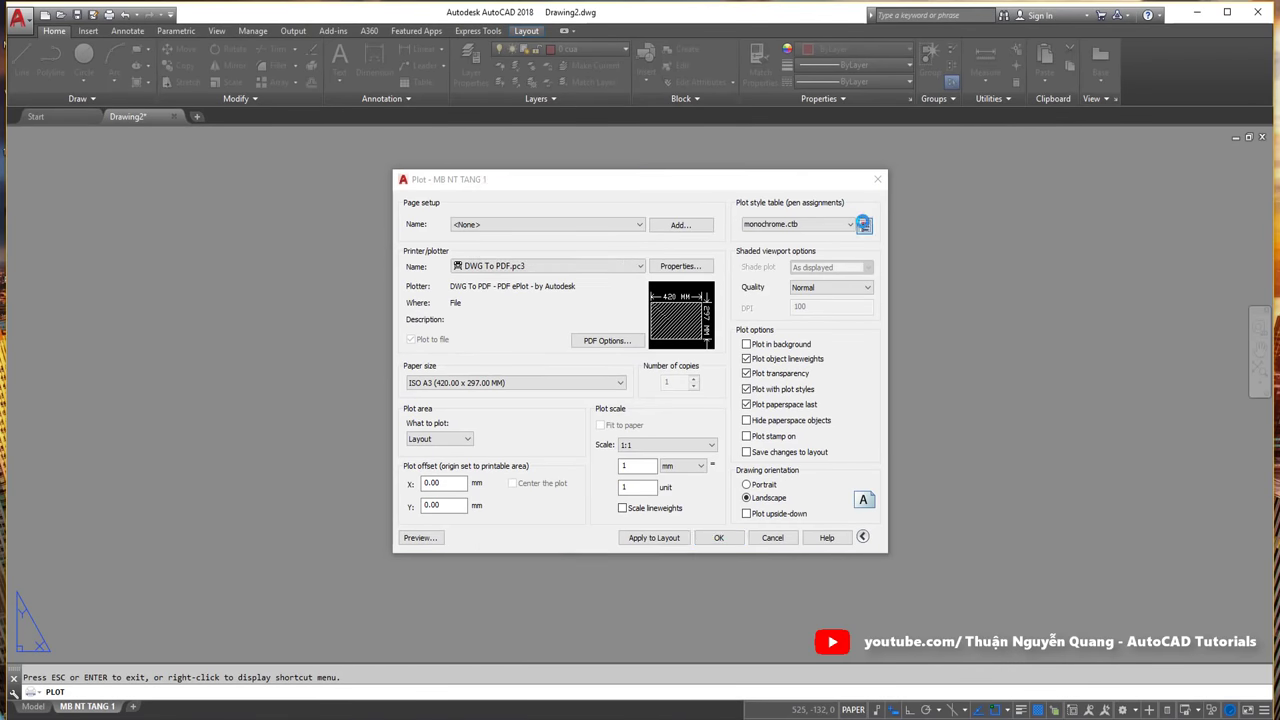
mouse_move(612, 255)
left_mouse_down()
mouse_move(612, 378)
mouse_move(614, 255)
left_mouse_up()
left_click(541, 389, "shift")
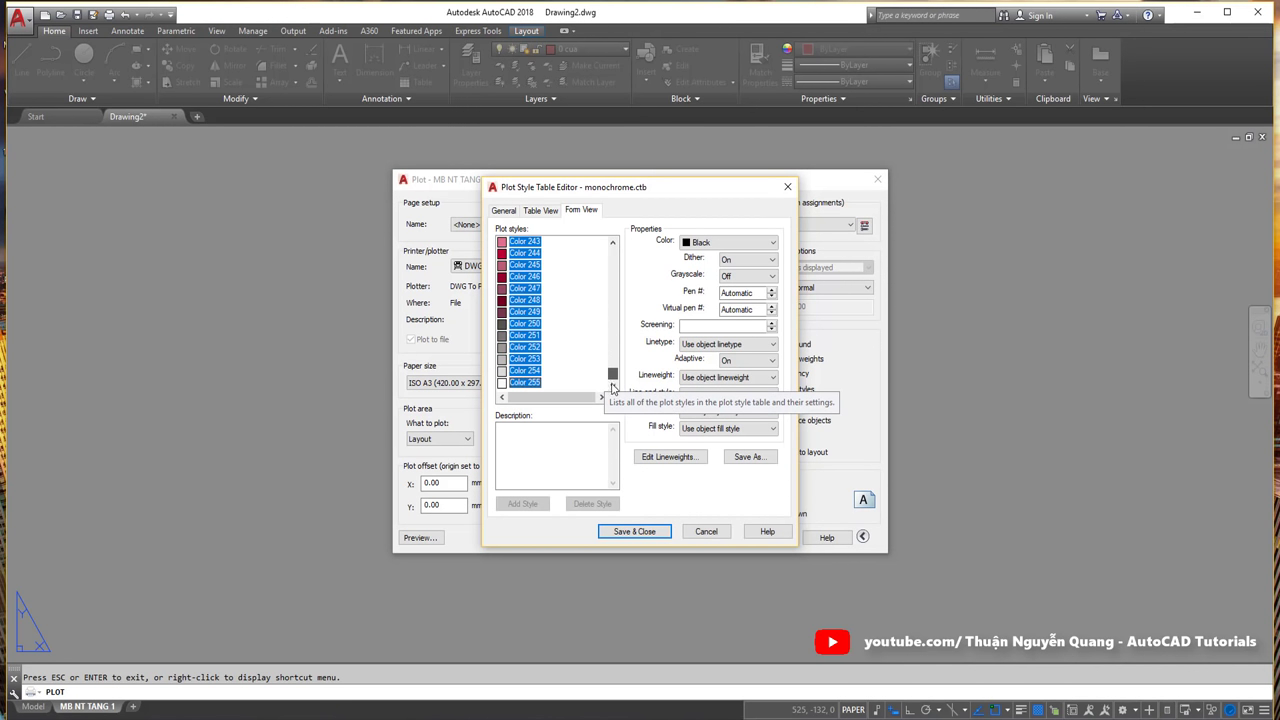
left_click_drag(612, 252, 612, 378)
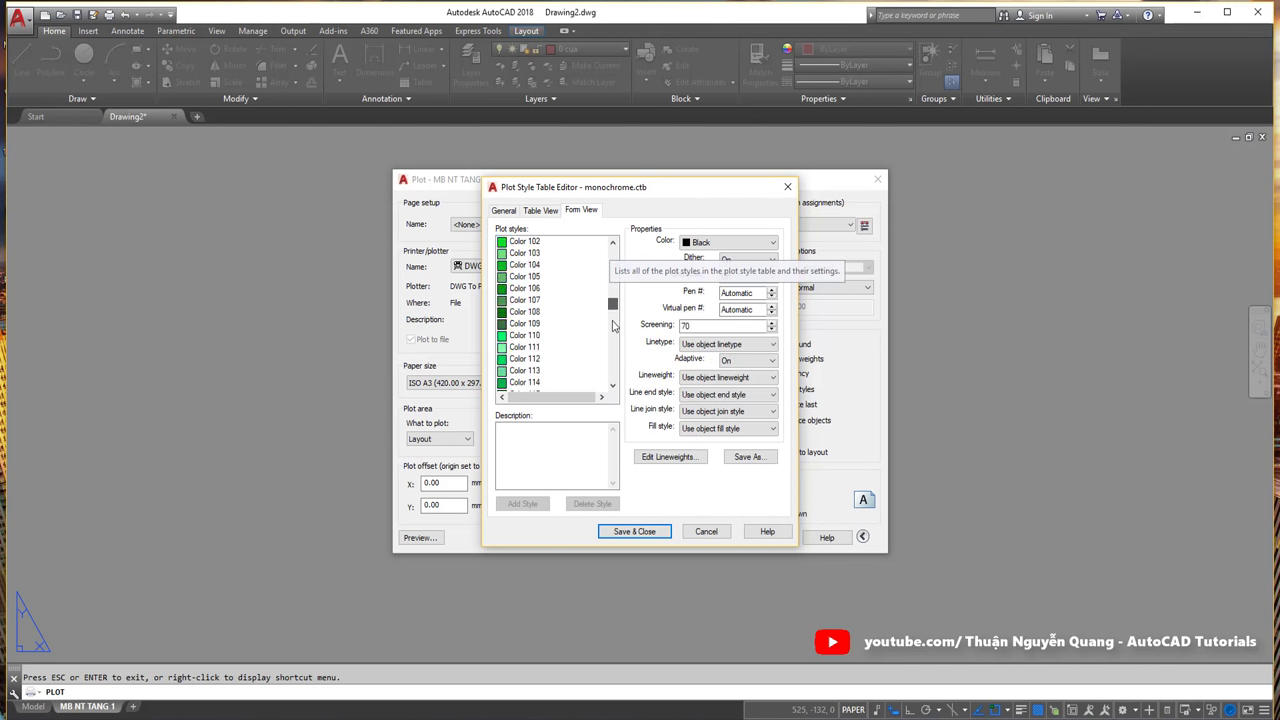
left_click(540, 383, "shift")
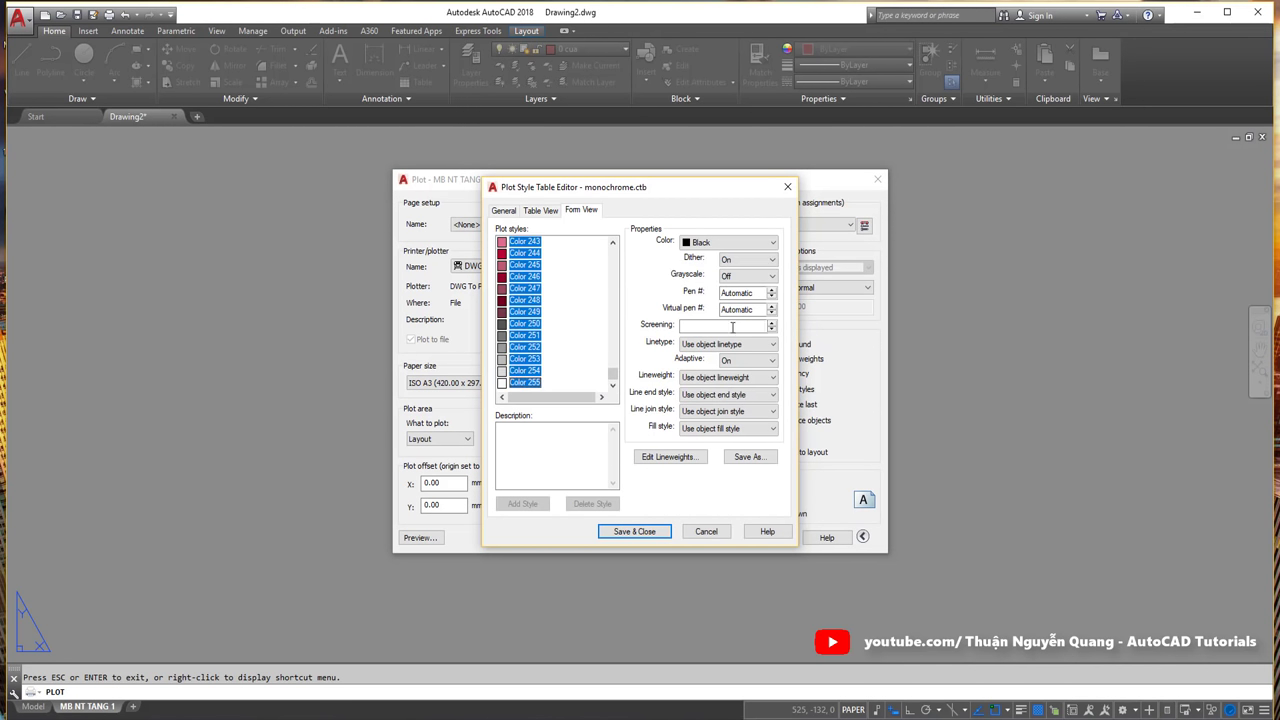
left_click(697, 328)
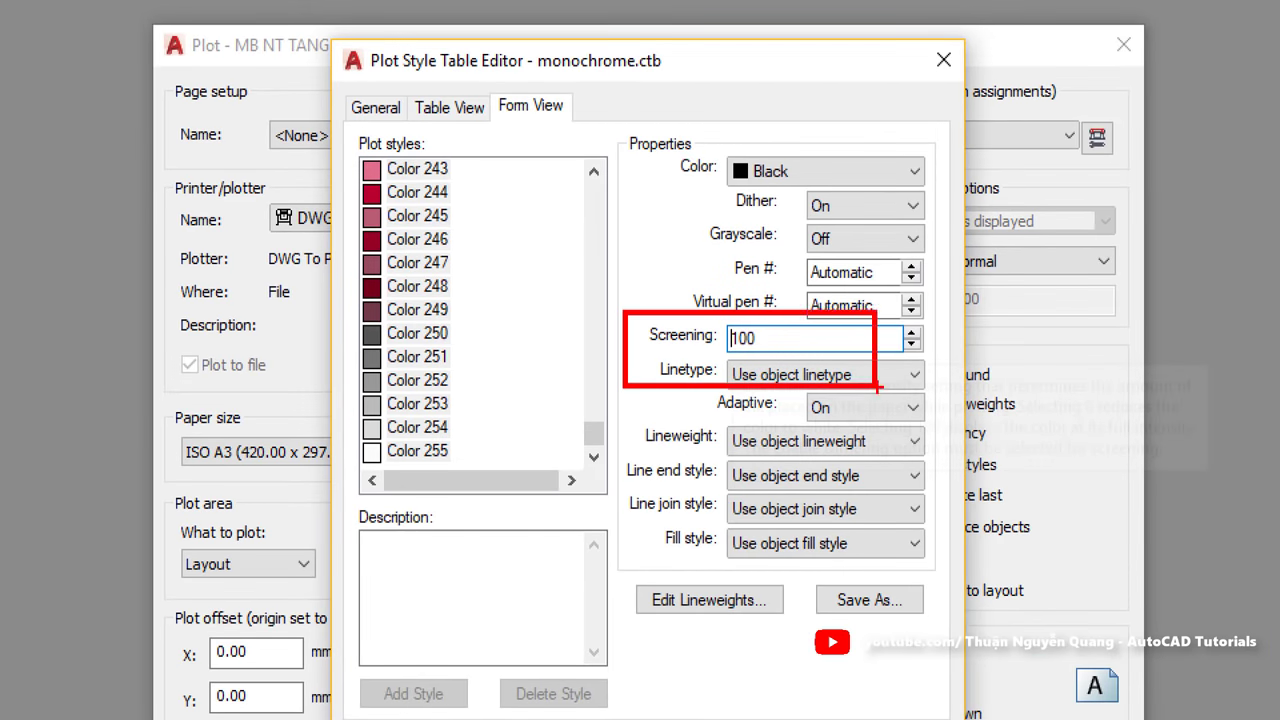
double_click(690, 327)
left_click(640, 532)
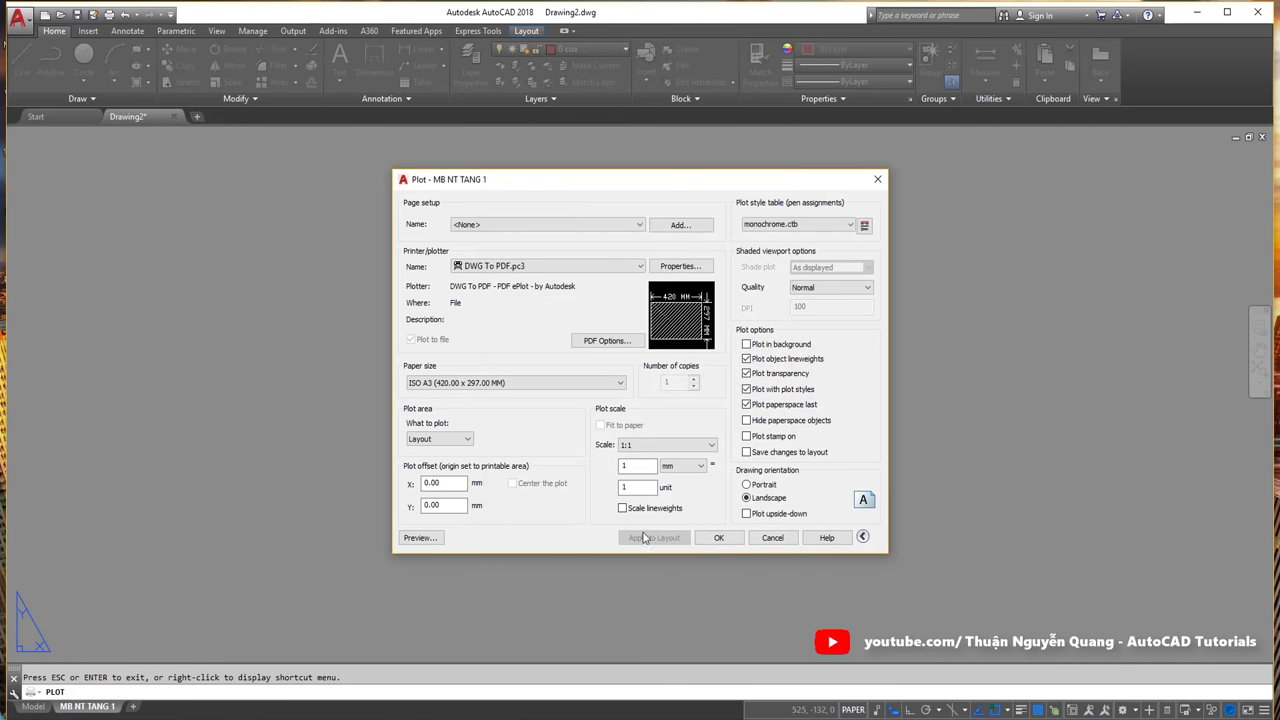
left_click_drag(645, 193, 1058, 197)
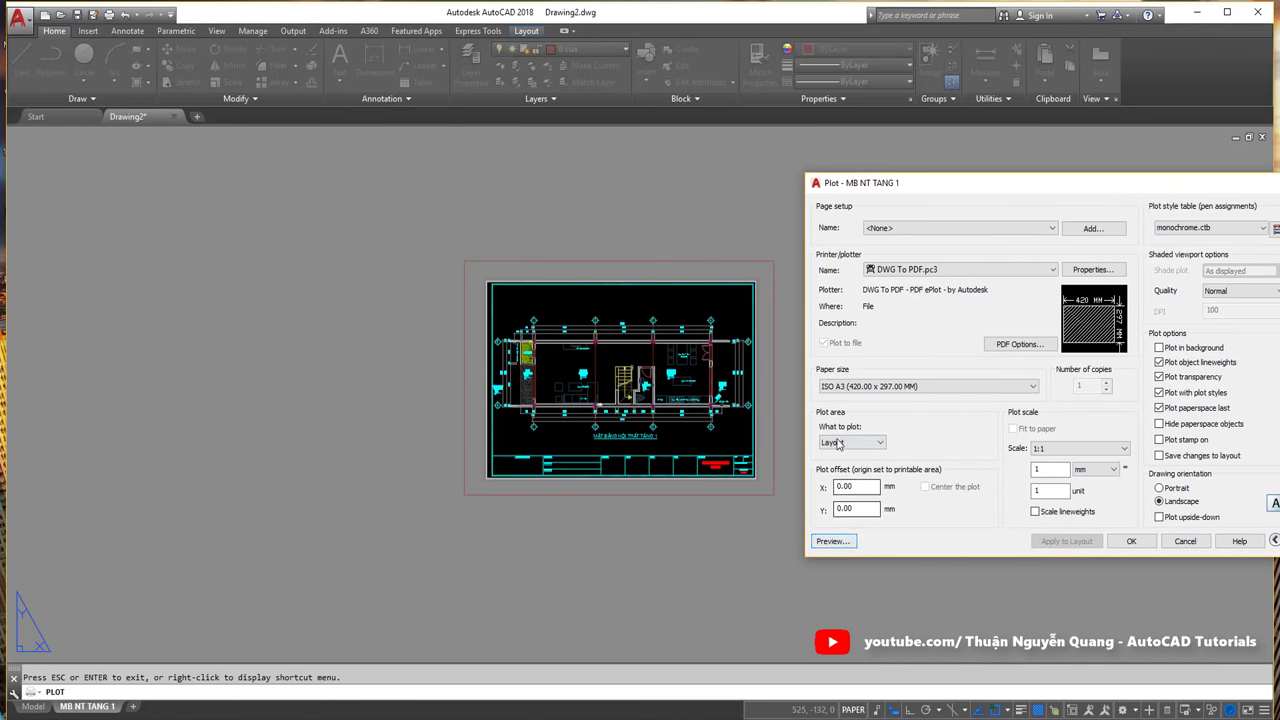
left_click(831, 541)
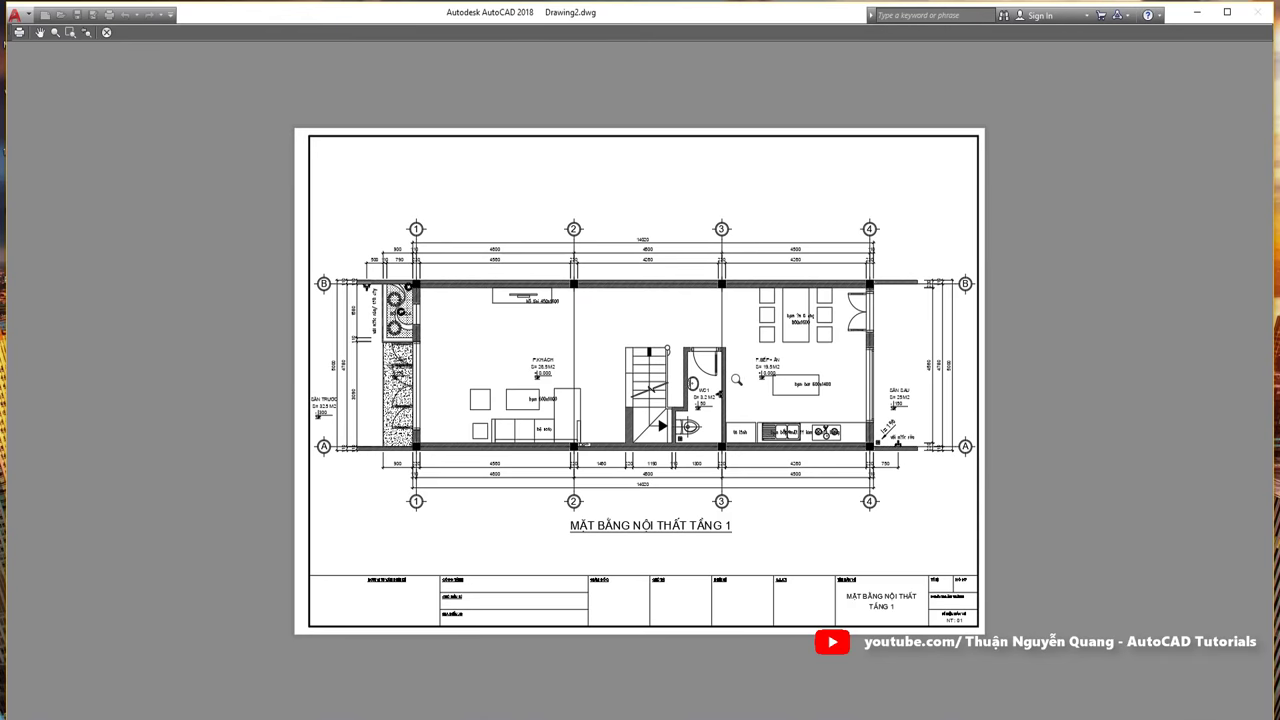
scroll(743, 305, "up", 4)
scroll(733, 291, "down", 4)
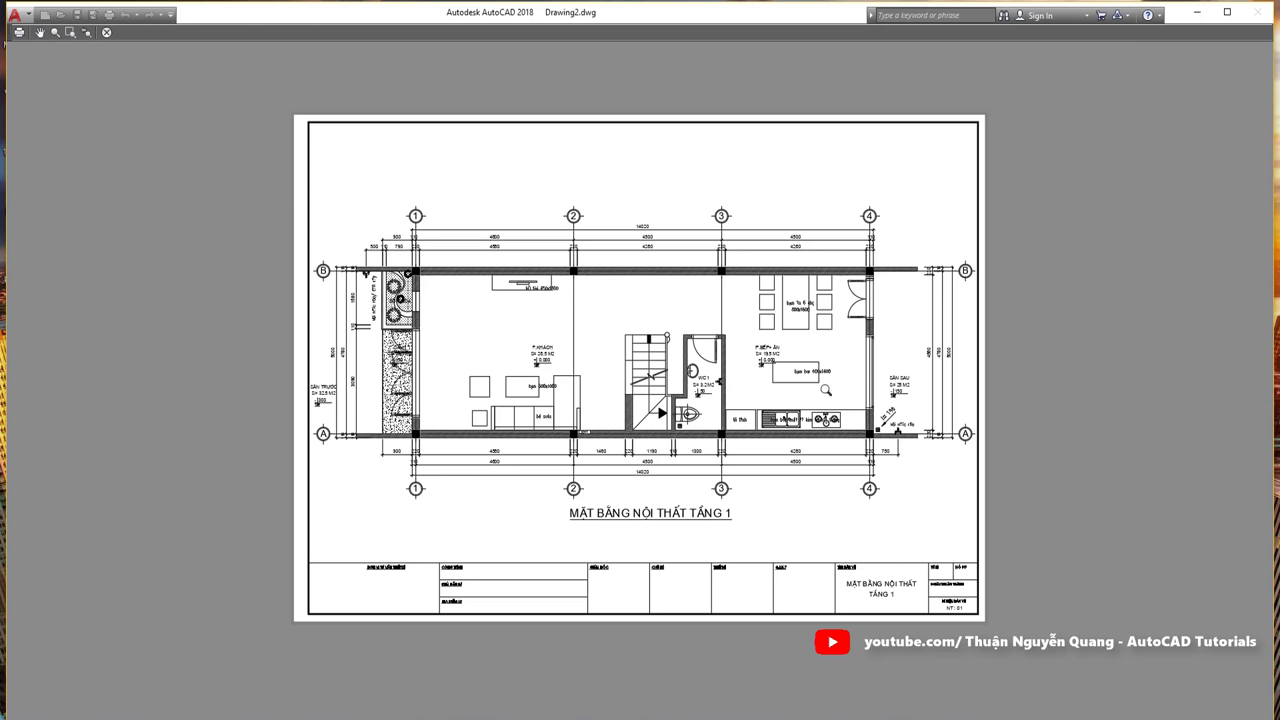
scroll(933, 612, "up", 2)
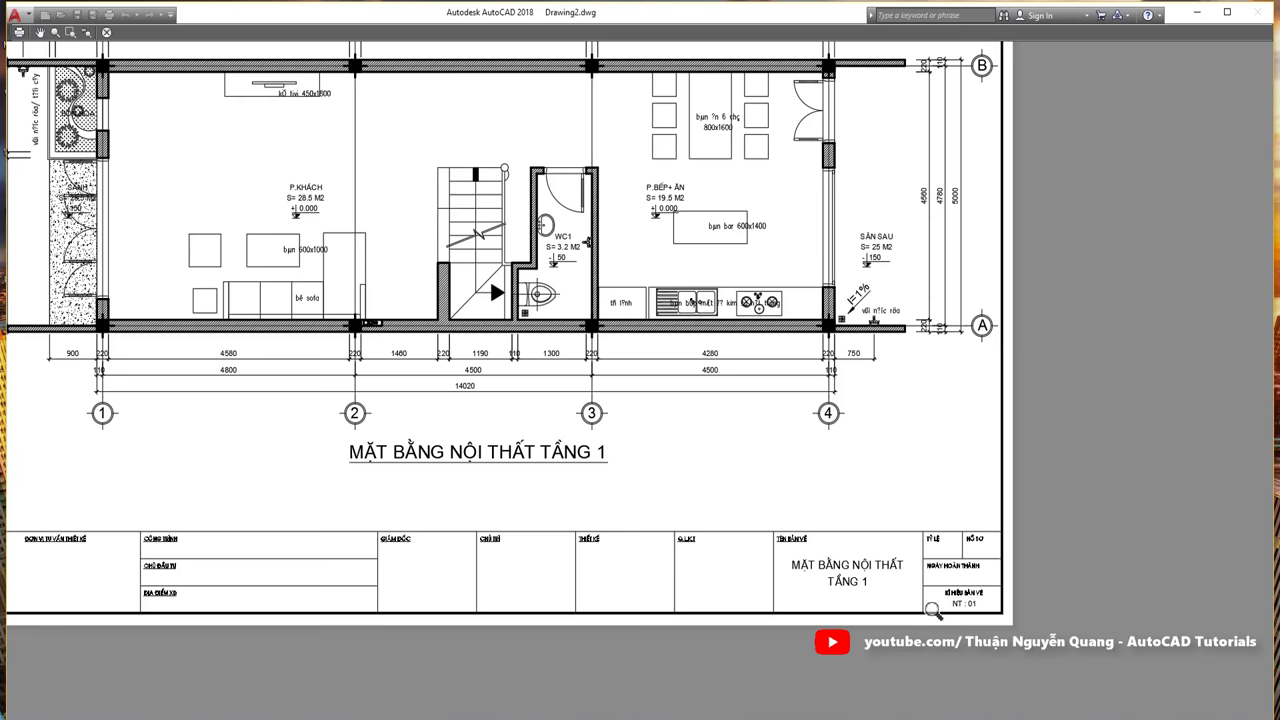
scroll(577, 358, "down", 1)
scroll(577, 358, "down", 2)
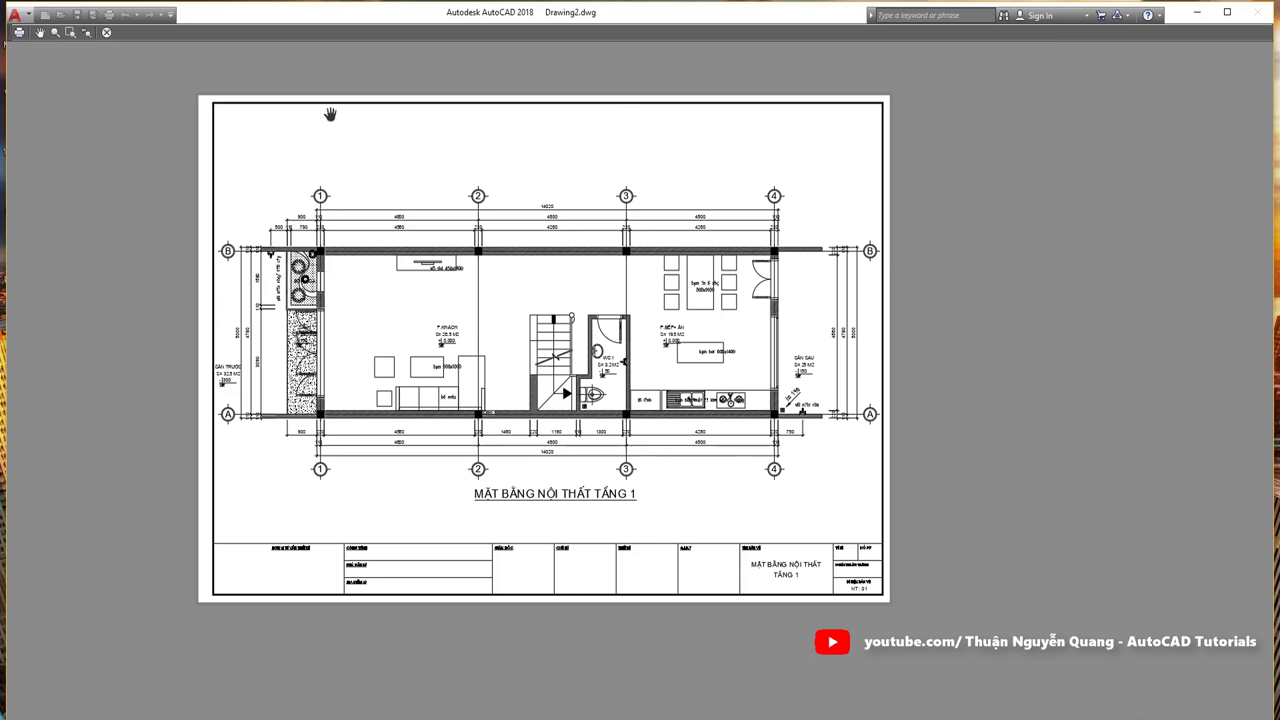
key("Escape")
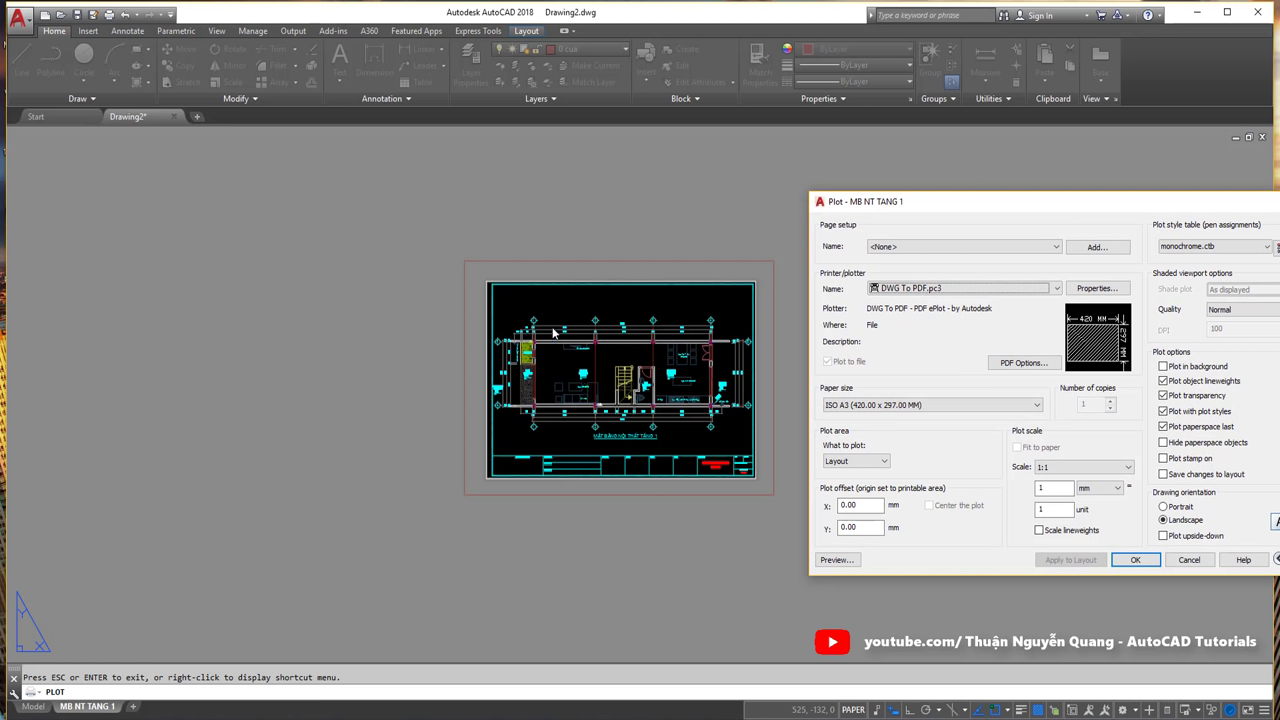
Step: Confirm ISO A3 paper and accept the plot, prompting to save Drawing2-MB NT TANG 1.pdf in Documents
left_click(868, 406)
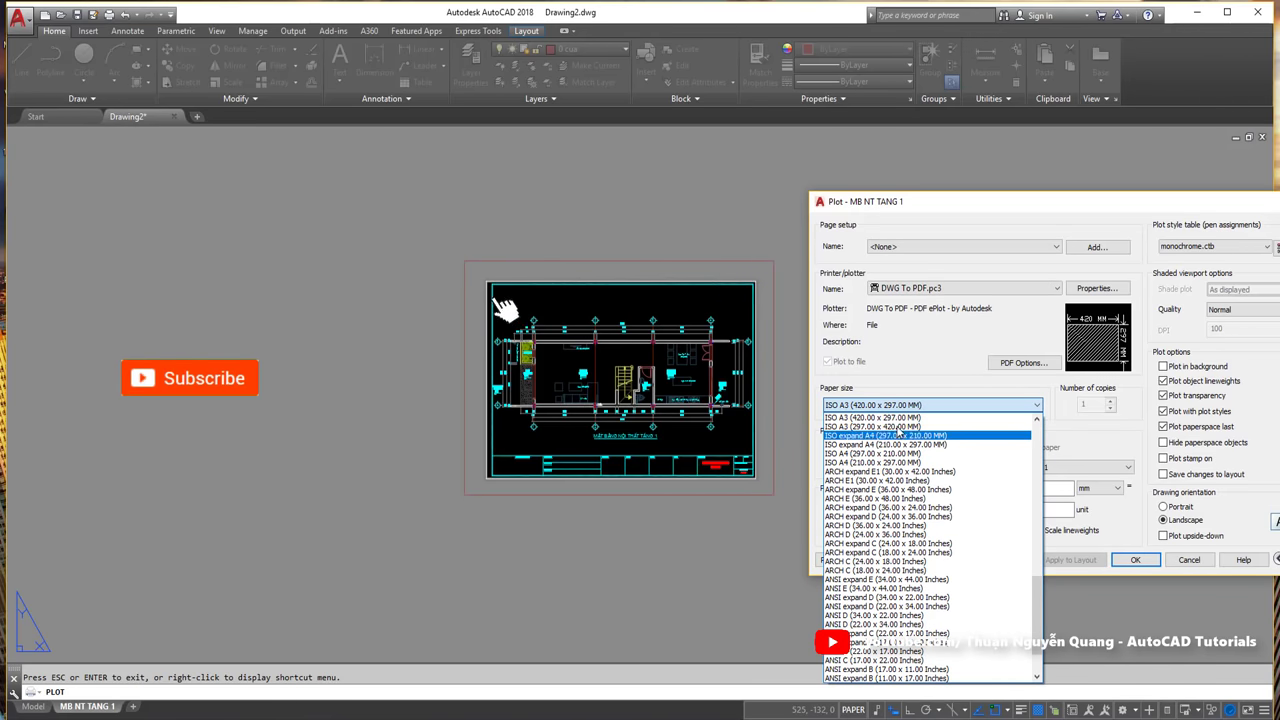
left_click(900, 390)
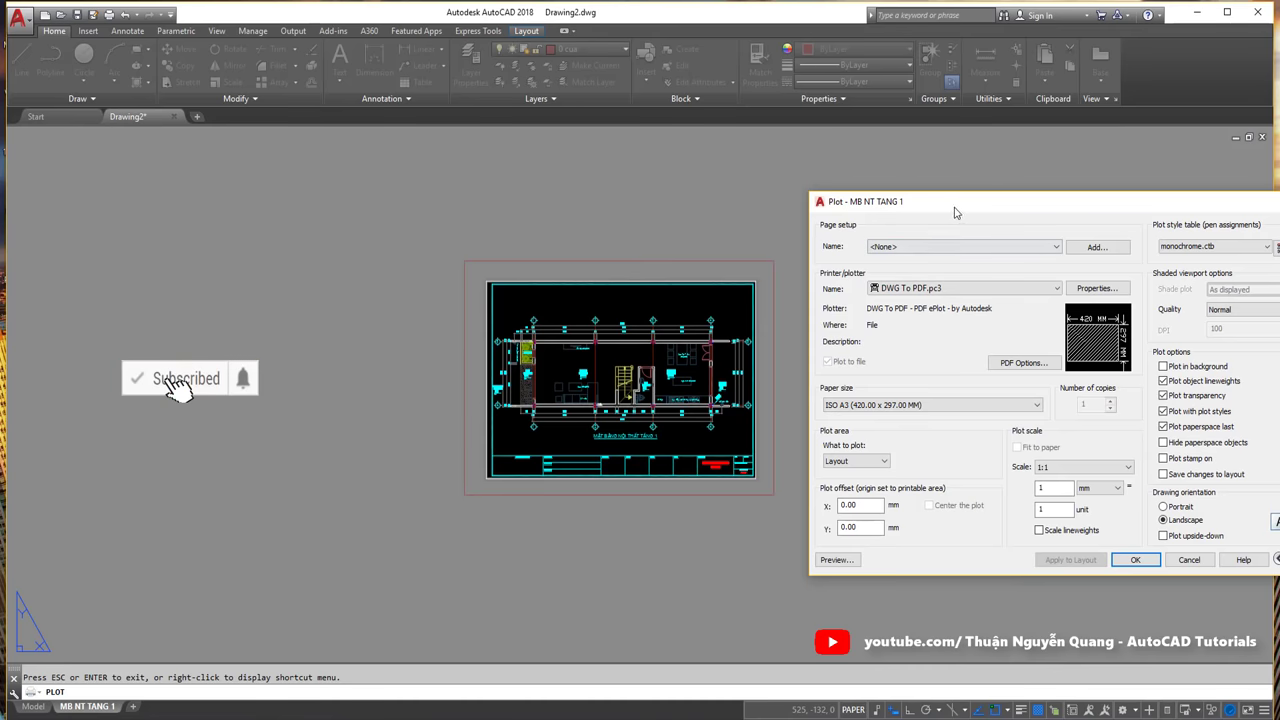
left_click_drag(955, 212, 888, 205)
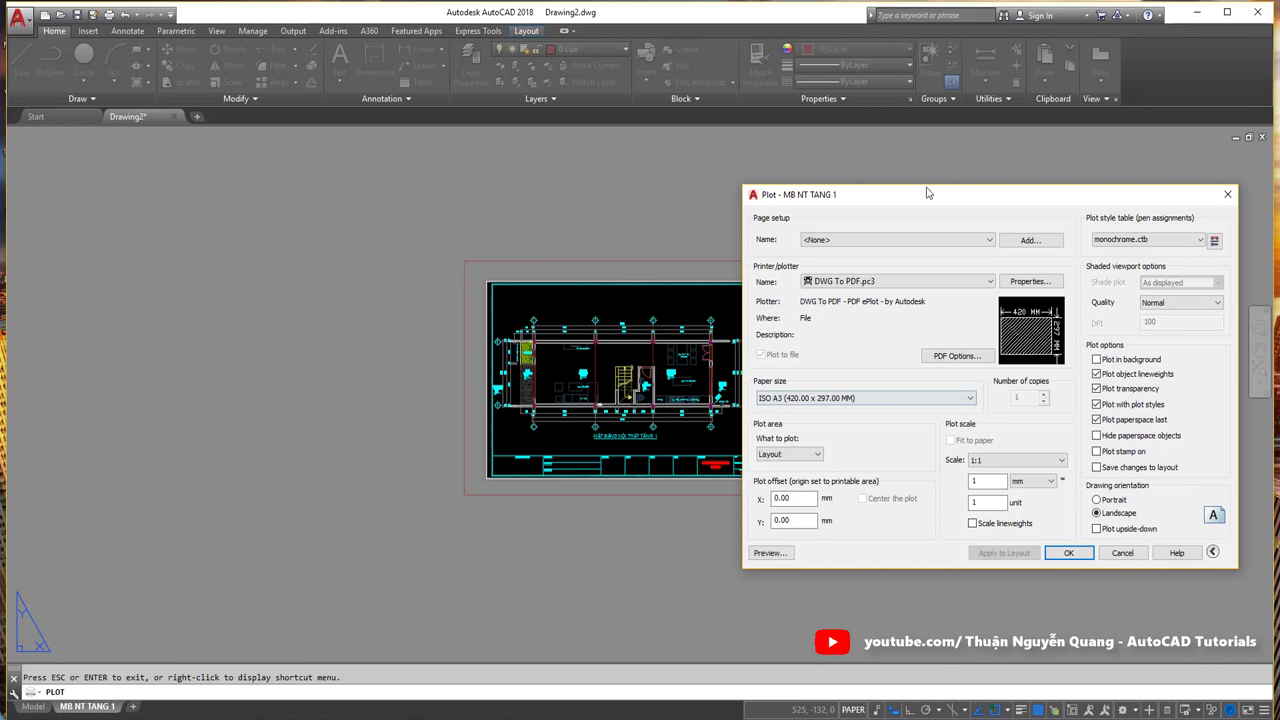
left_click_drag(884, 202, 921, 185)
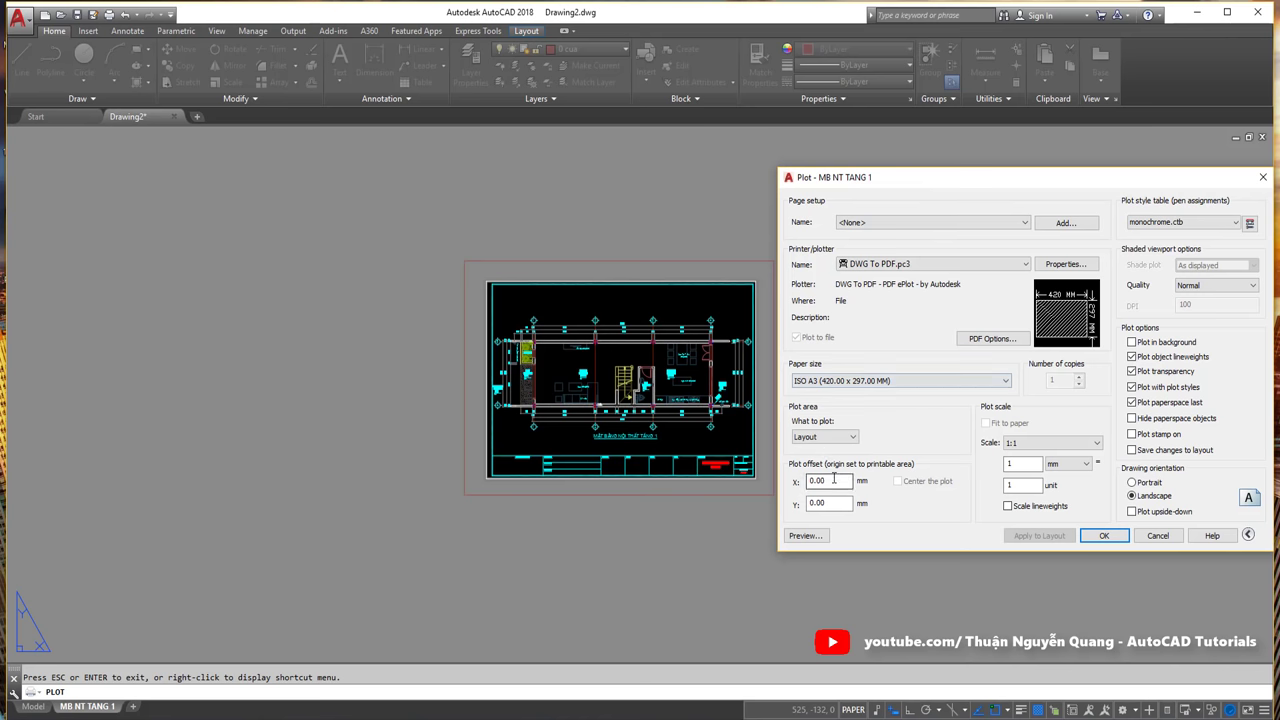
left_click(1114, 541)
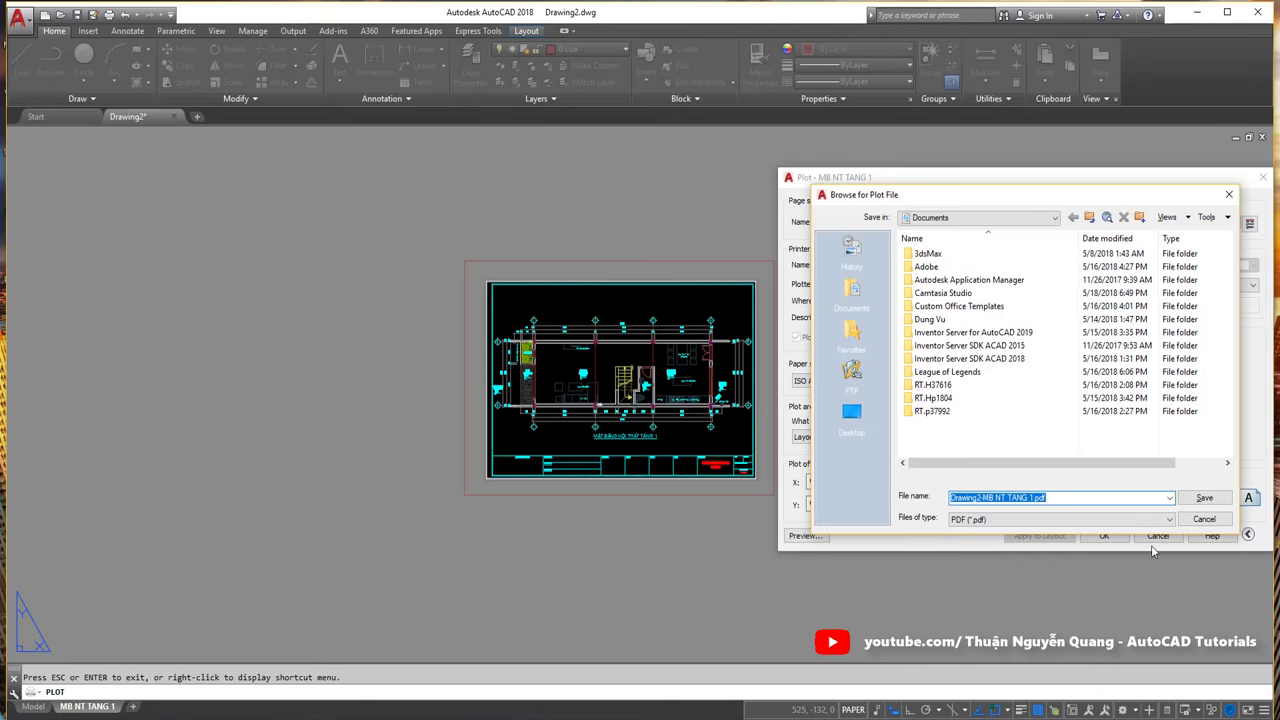
left_click(1206, 521)
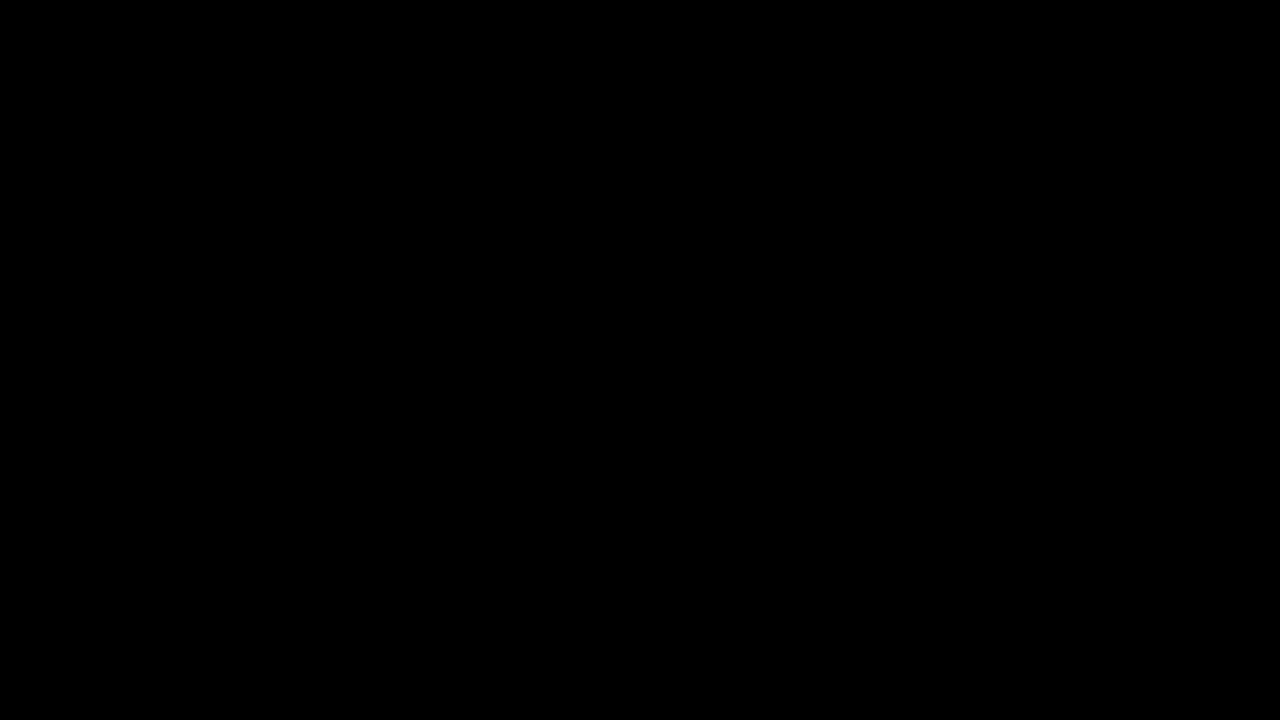